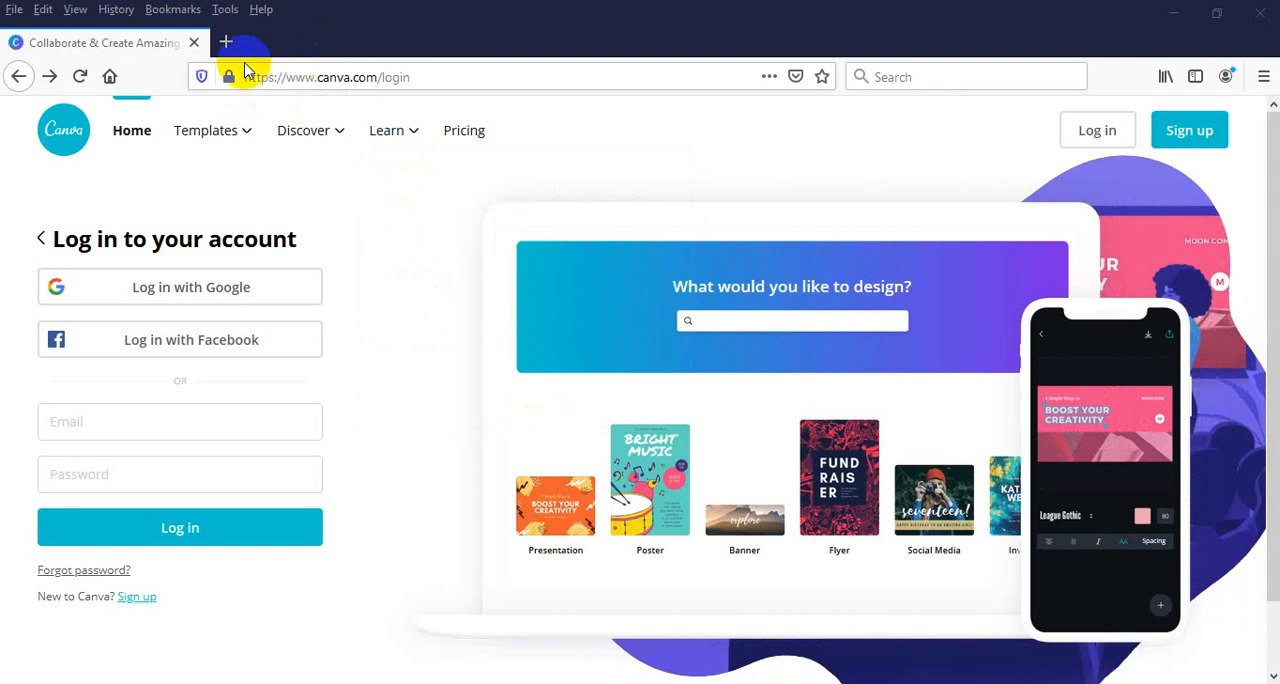
Go to the canva.com home page
left_click(294, 83)
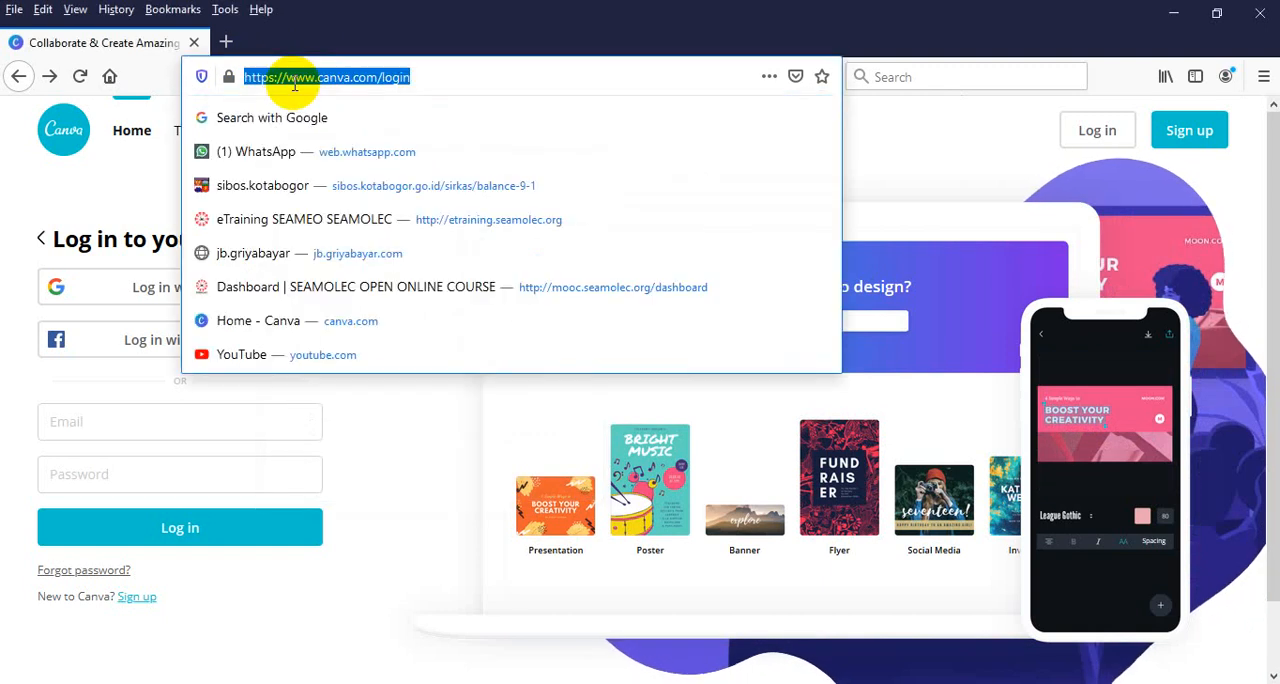
type("canva.com/")
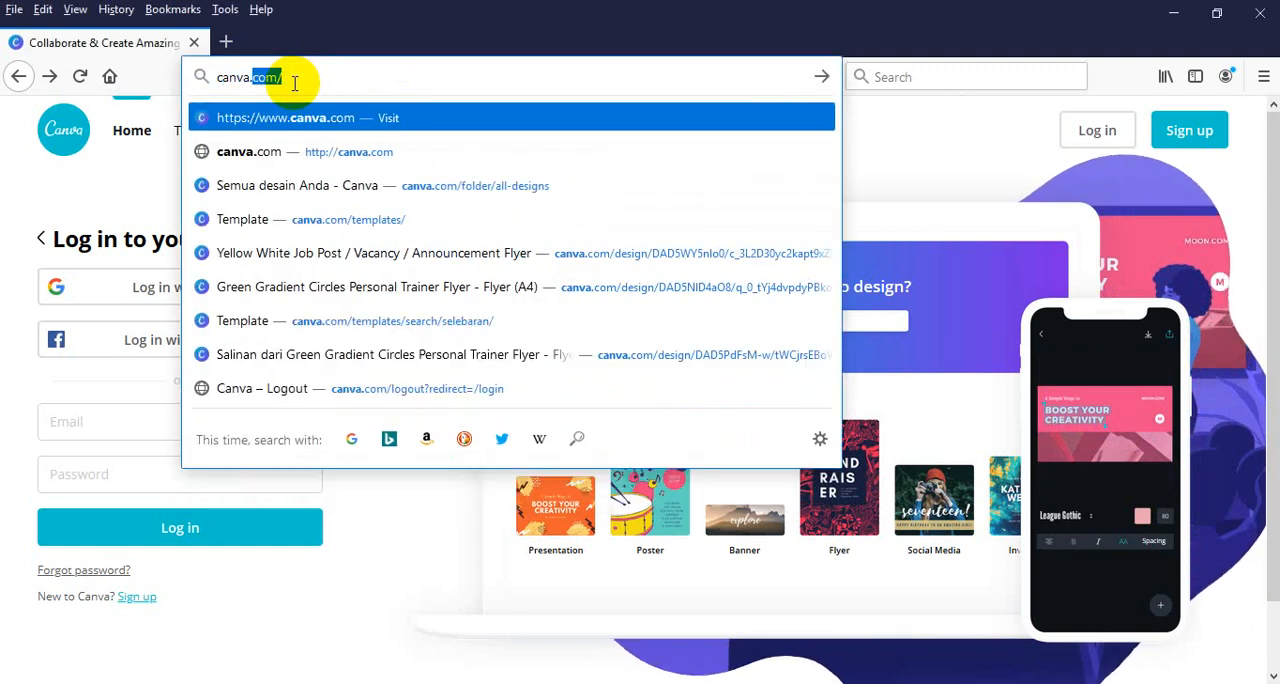
key("Return")
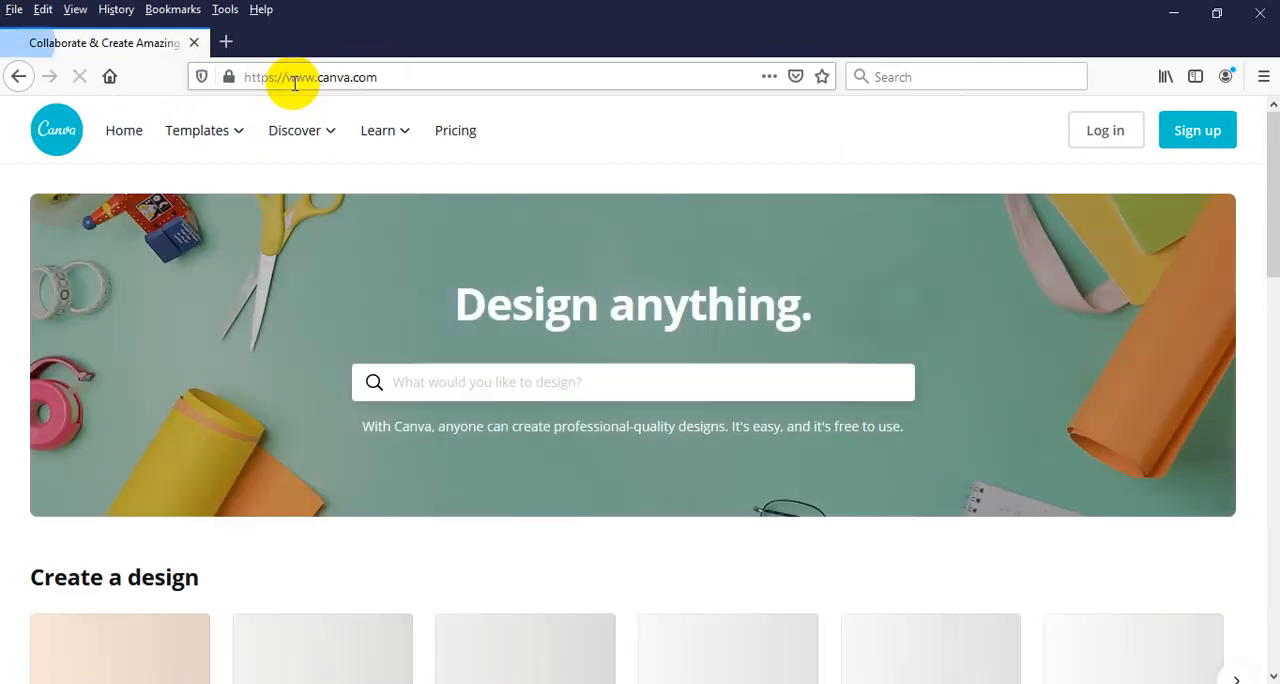
Log in to Canva with the account e-mail and password, and decline saving the login in the browser
mouse_move(383, 131)
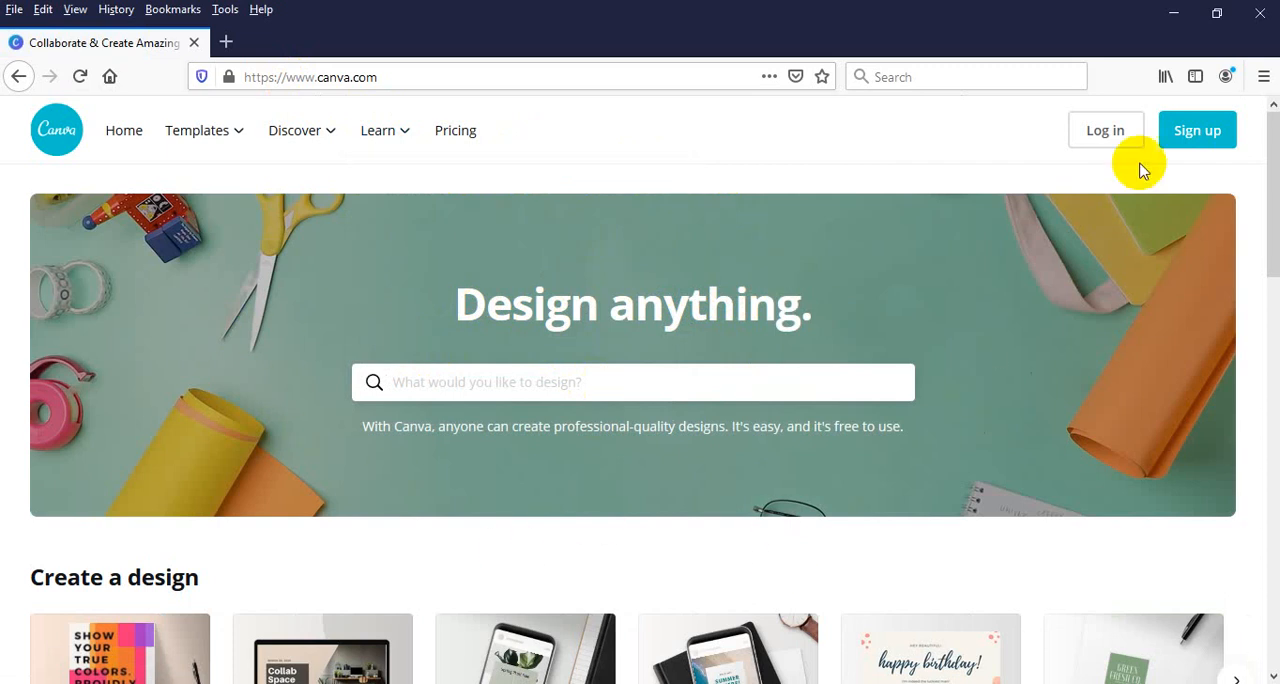
left_click(1088, 138)
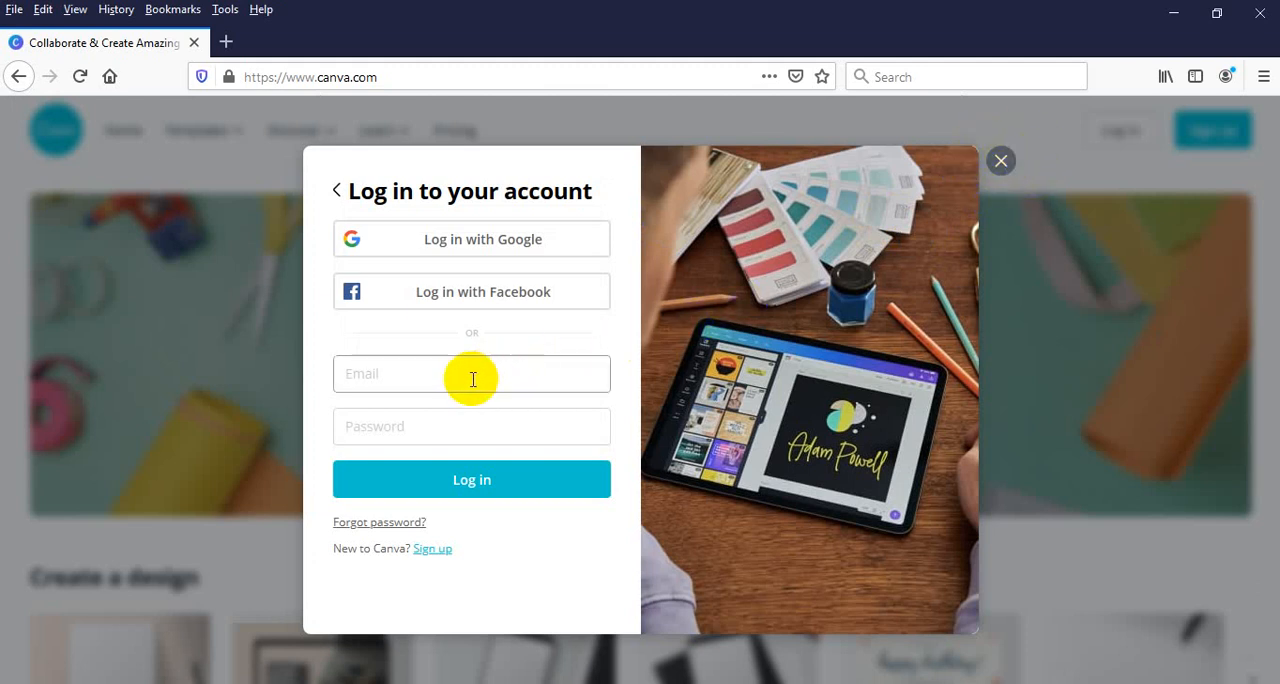
left_click(433, 371)
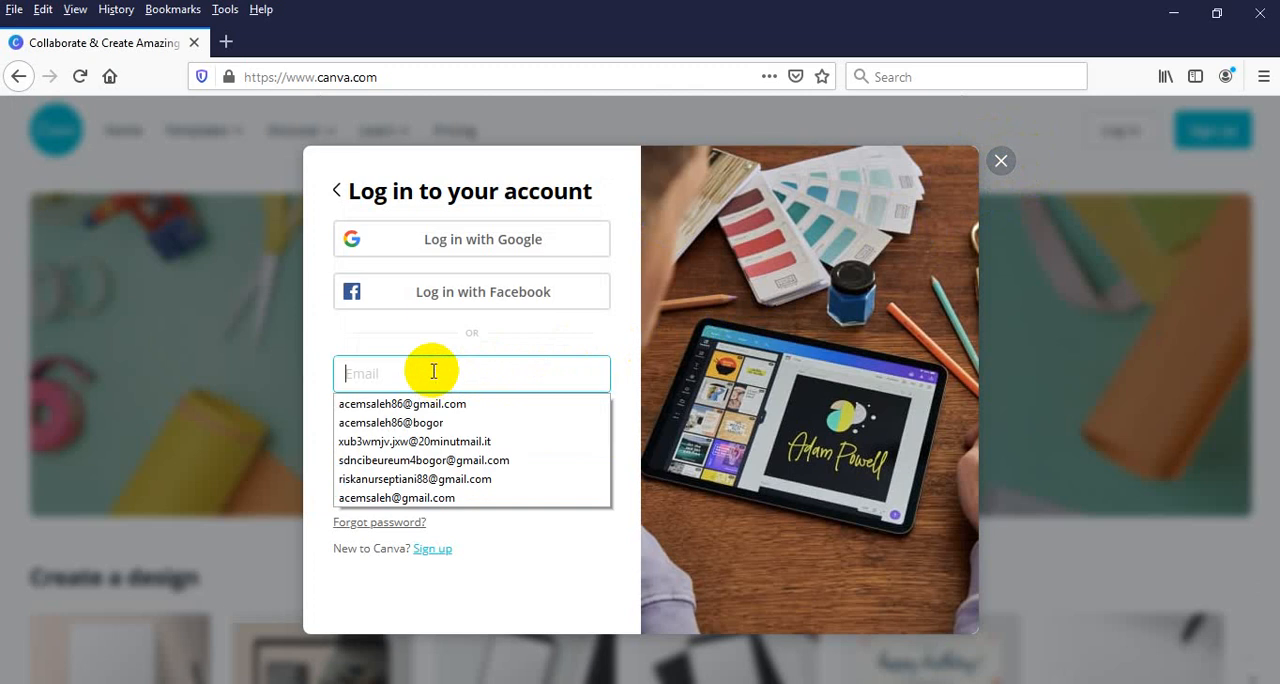
left_click(400, 403)
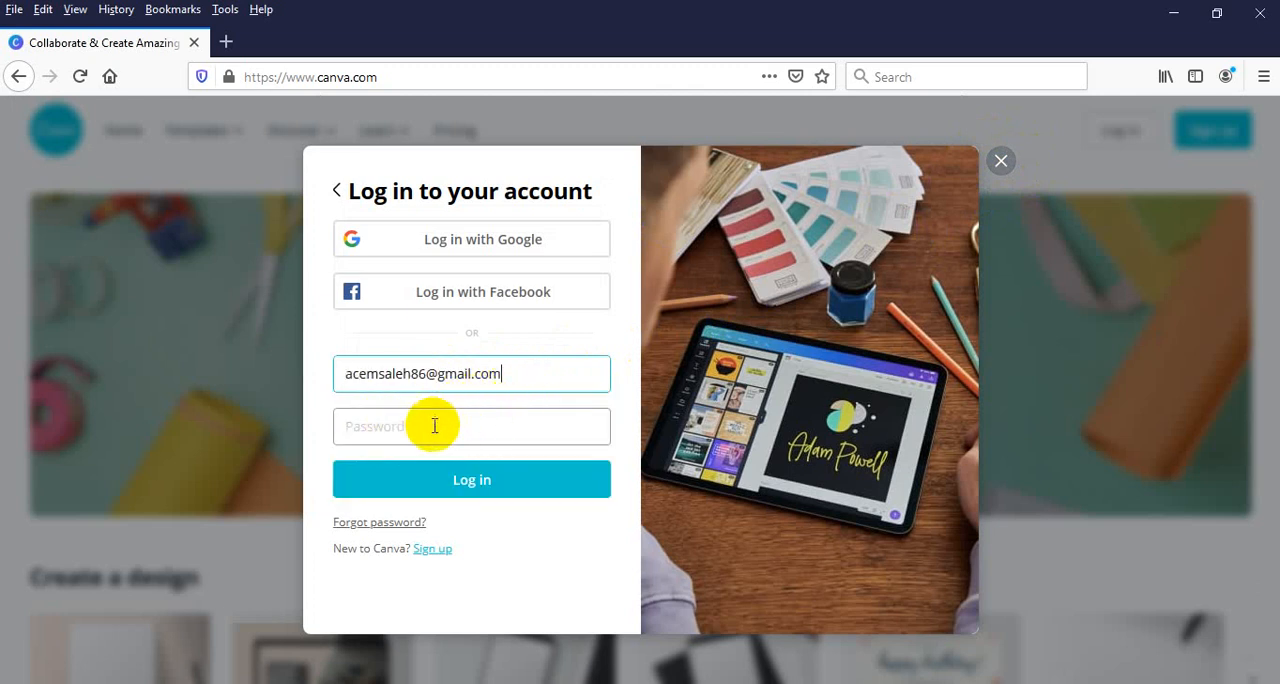
left_click(434, 426)
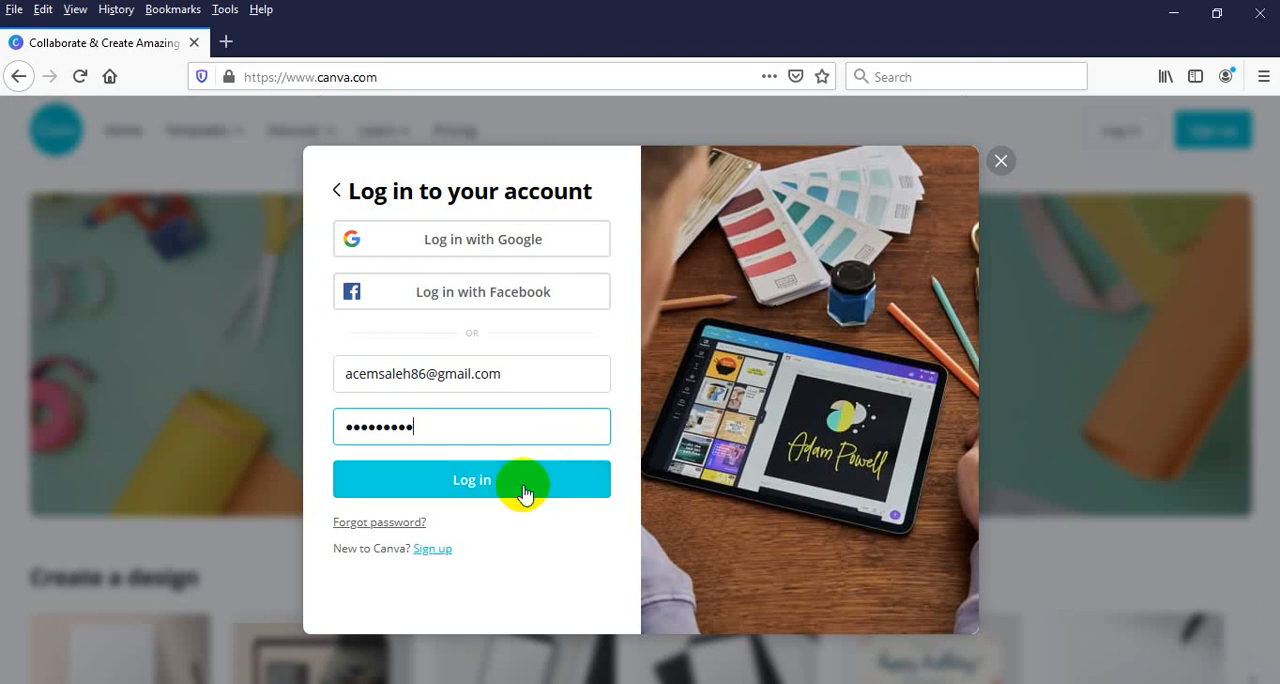
left_click(453, 479)
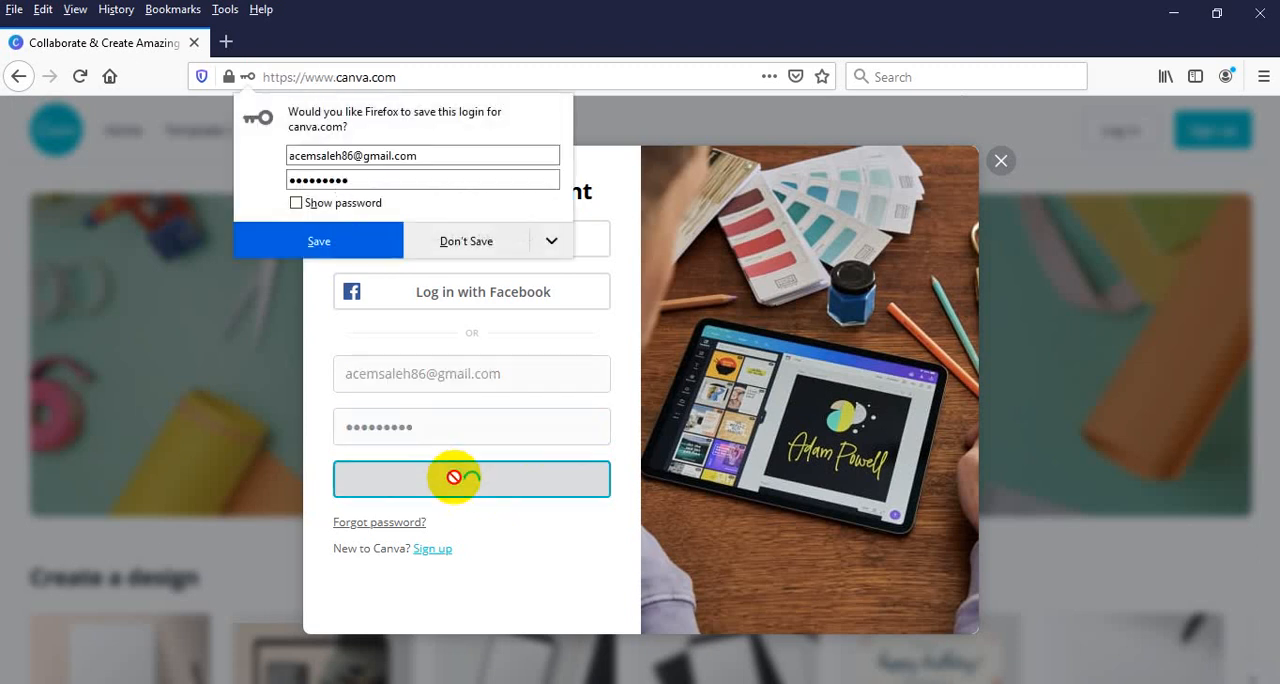
left_click(470, 239)
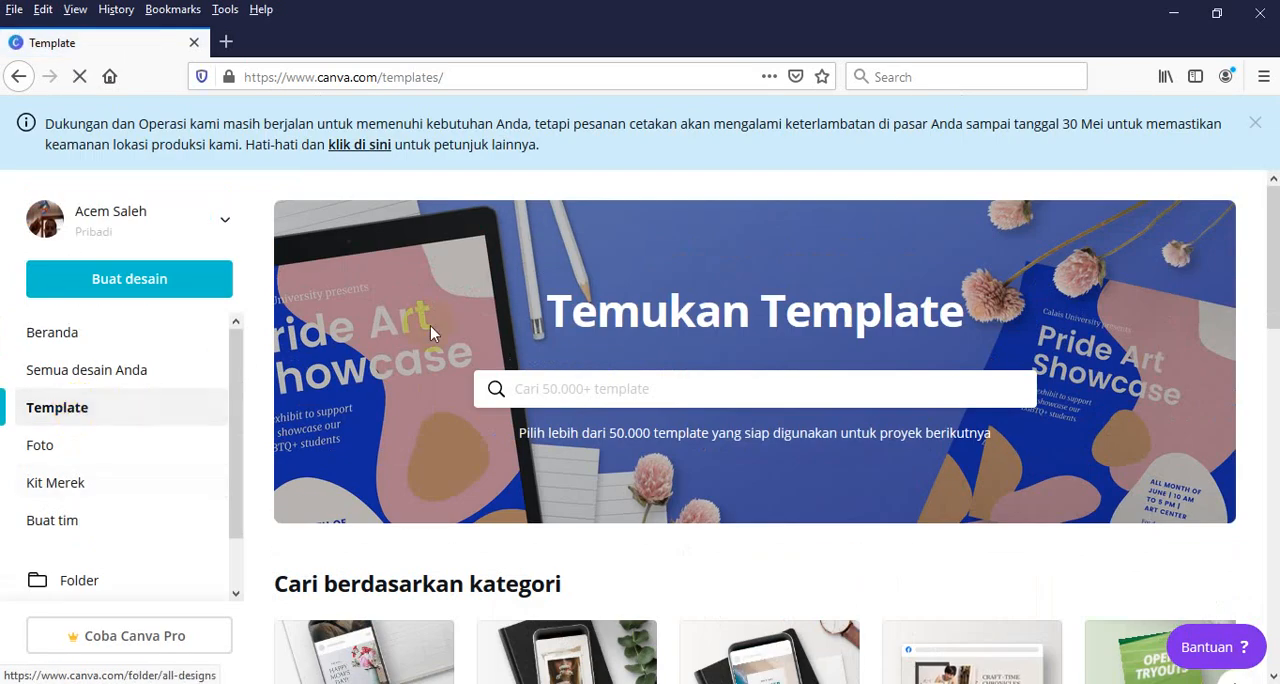
Open the Selebaran (flyer) category from the template categories
left_click_drag(1273, 250, 1273, 313)
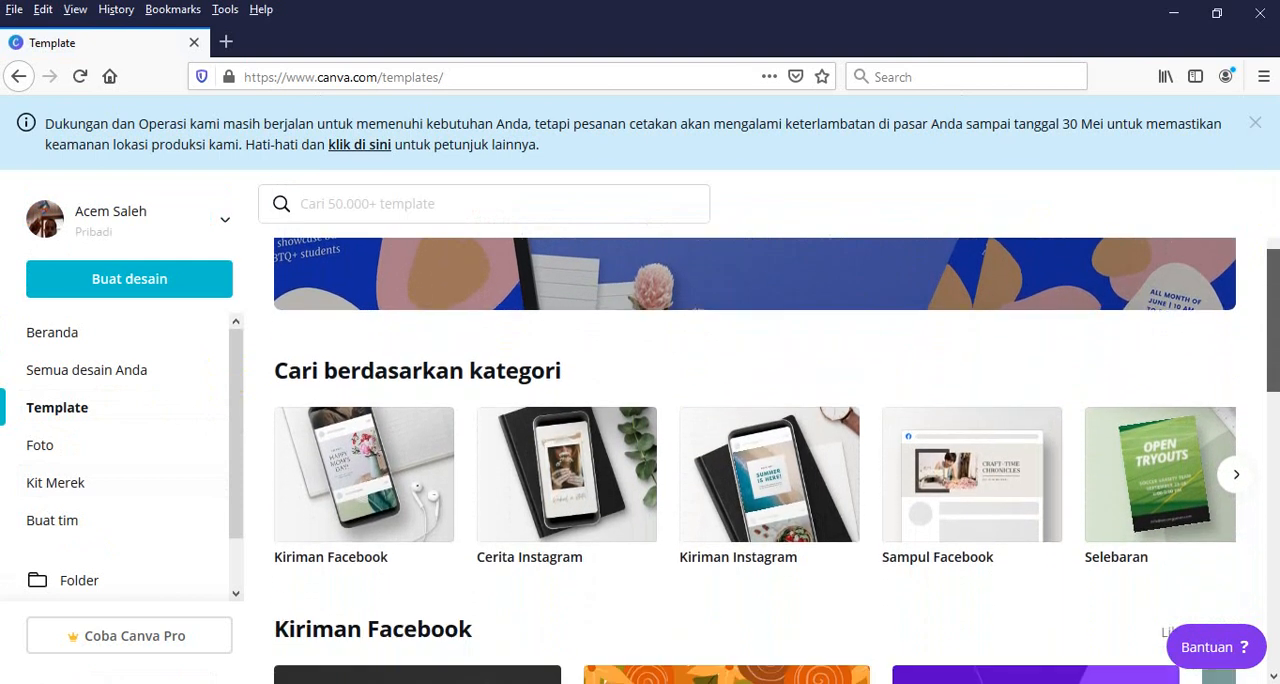
left_click_drag(1273, 313, 1273, 320)
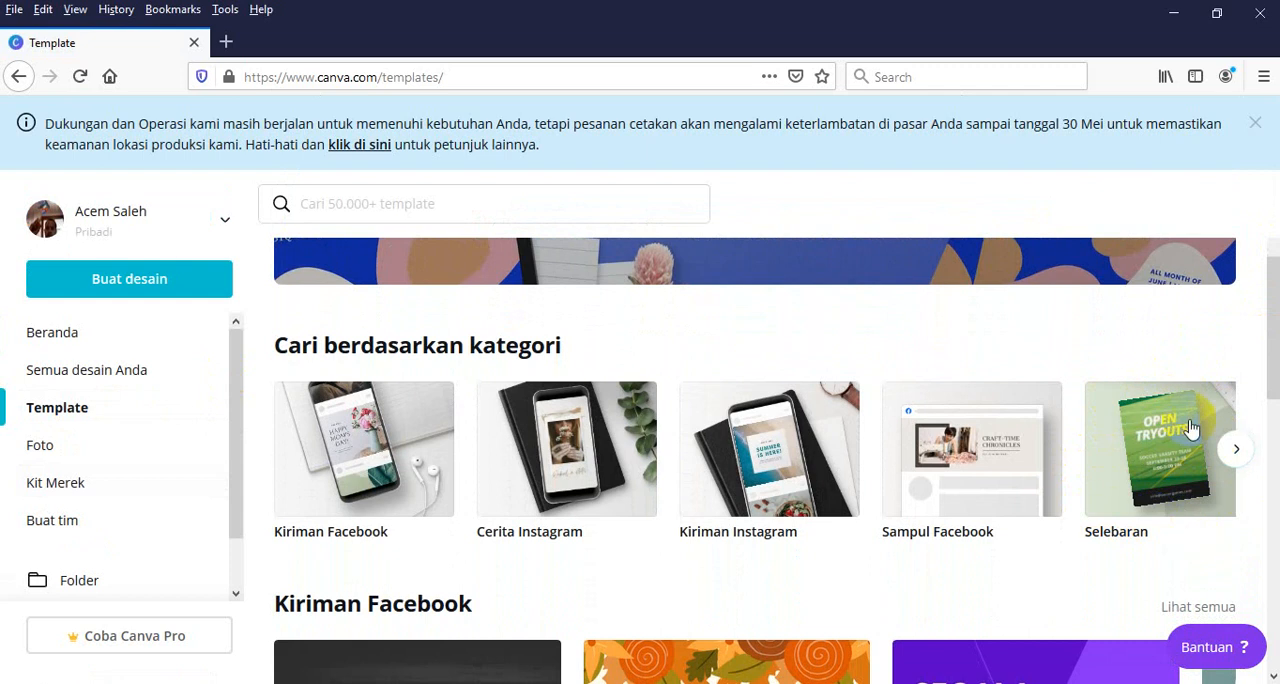
left_click(1137, 468)
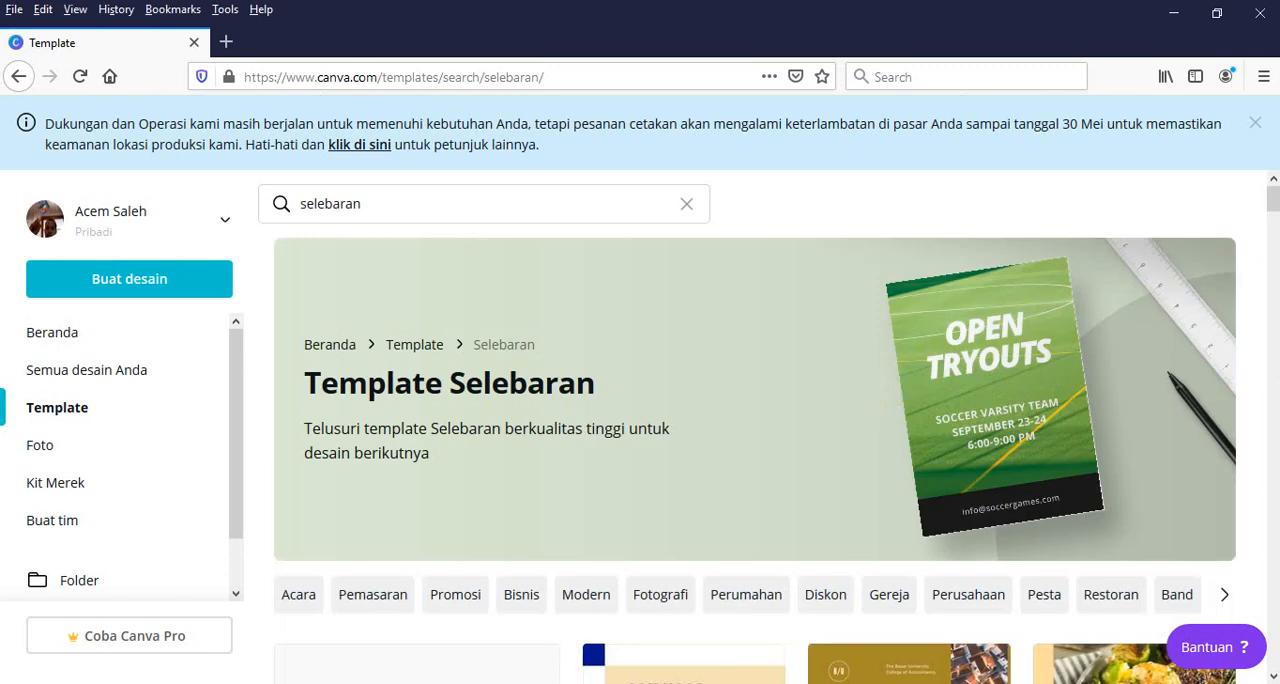
Browse the flyer template gallery for a suitable design
left_click(1273, 678)
left_click(1273, 678)
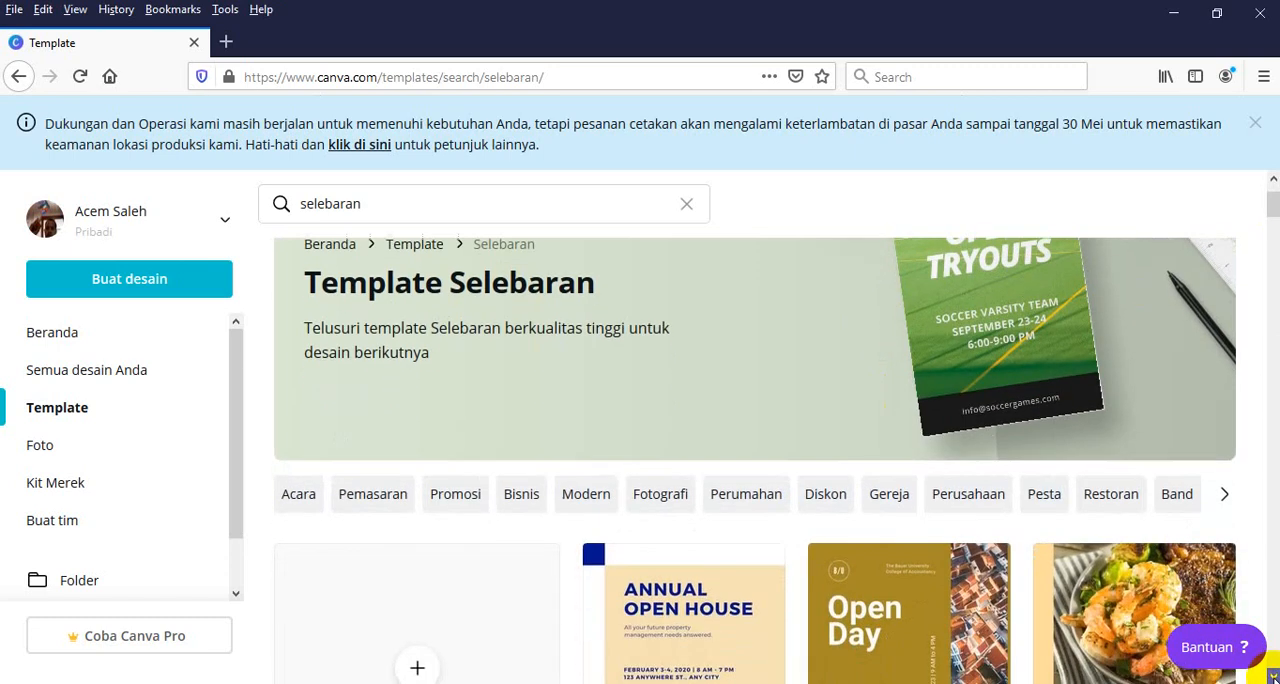
left_click(1273, 678)
left_click(1273, 678)
left_click(1273, 678)
left_click(1273, 678)
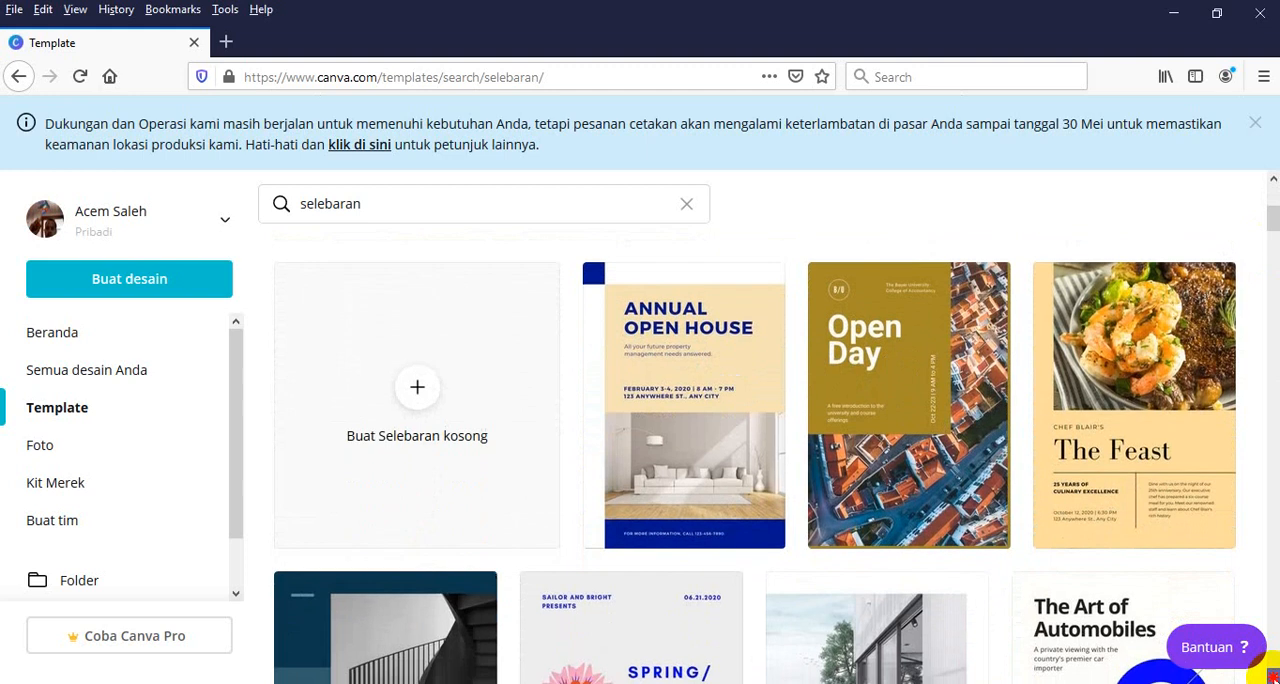
left_click(1273, 678)
left_click(1273, 678)
left_click(1273, 678)
left_click(1273, 678)
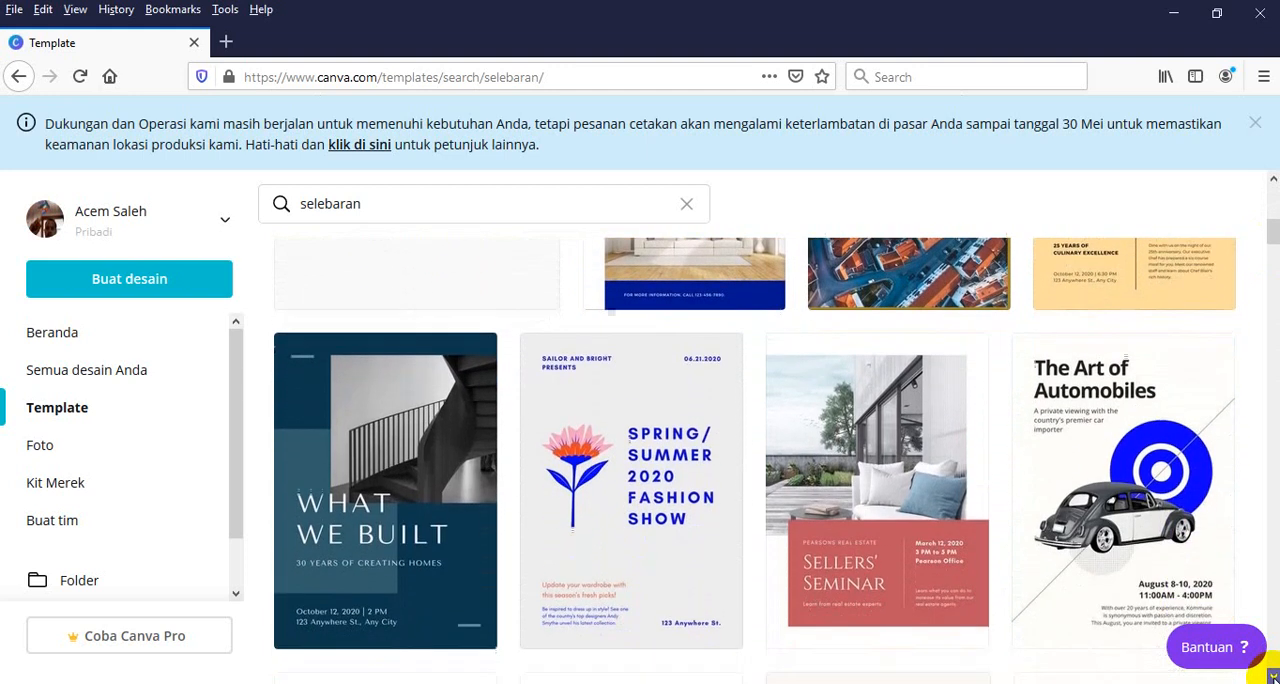
left_click(1273, 678)
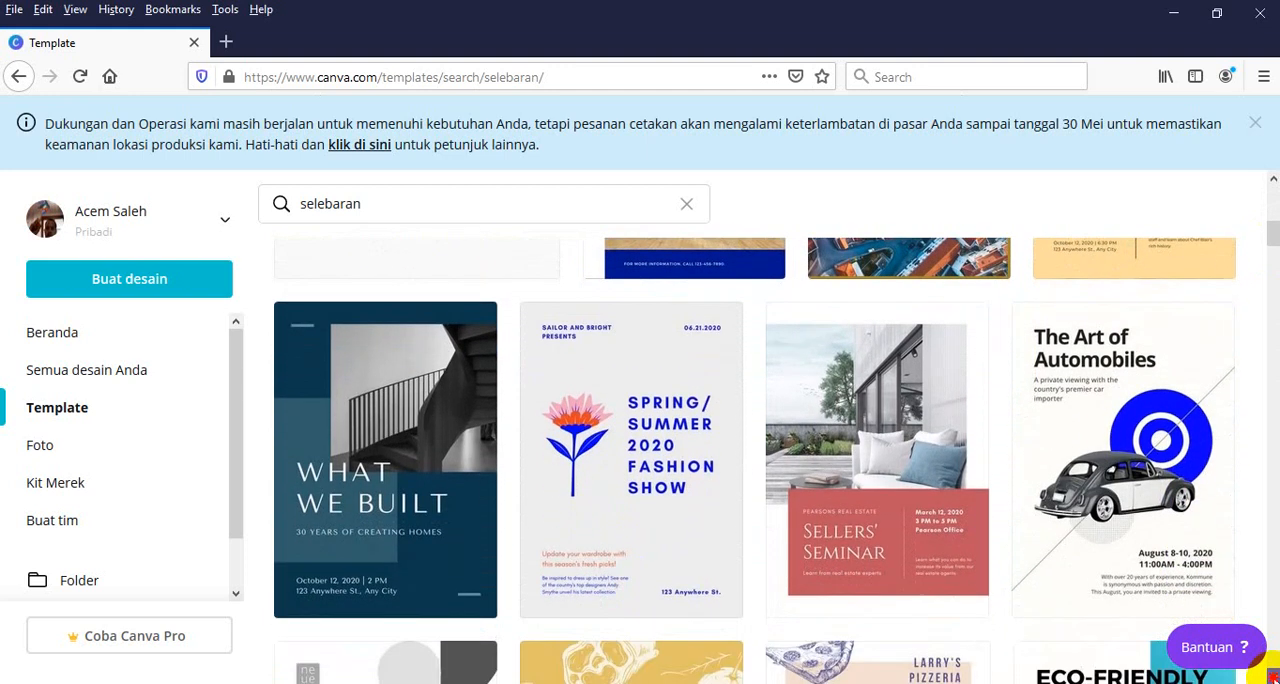
left_click(1273, 678)
left_click(1273, 678)
left_click(1273, 678)
left_click(1273, 678)
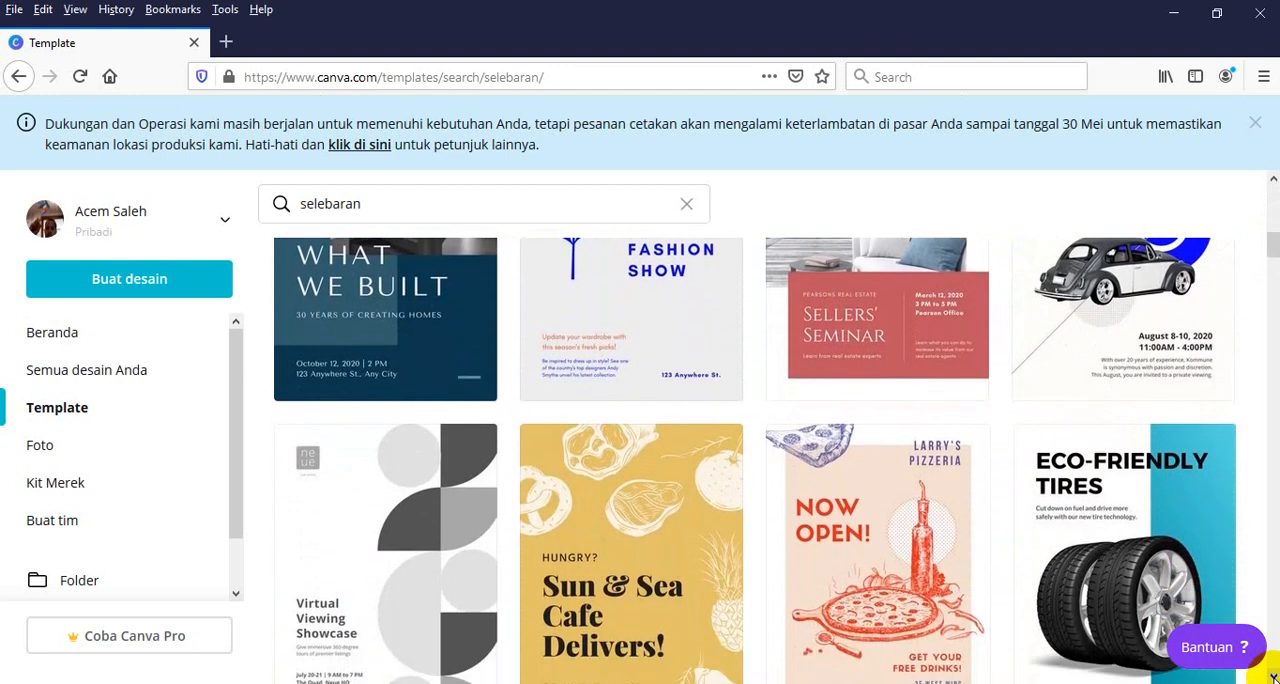
left_click(1273, 678)
left_click(1273, 678)
left_click(1273, 678)
left_click(1273, 678)
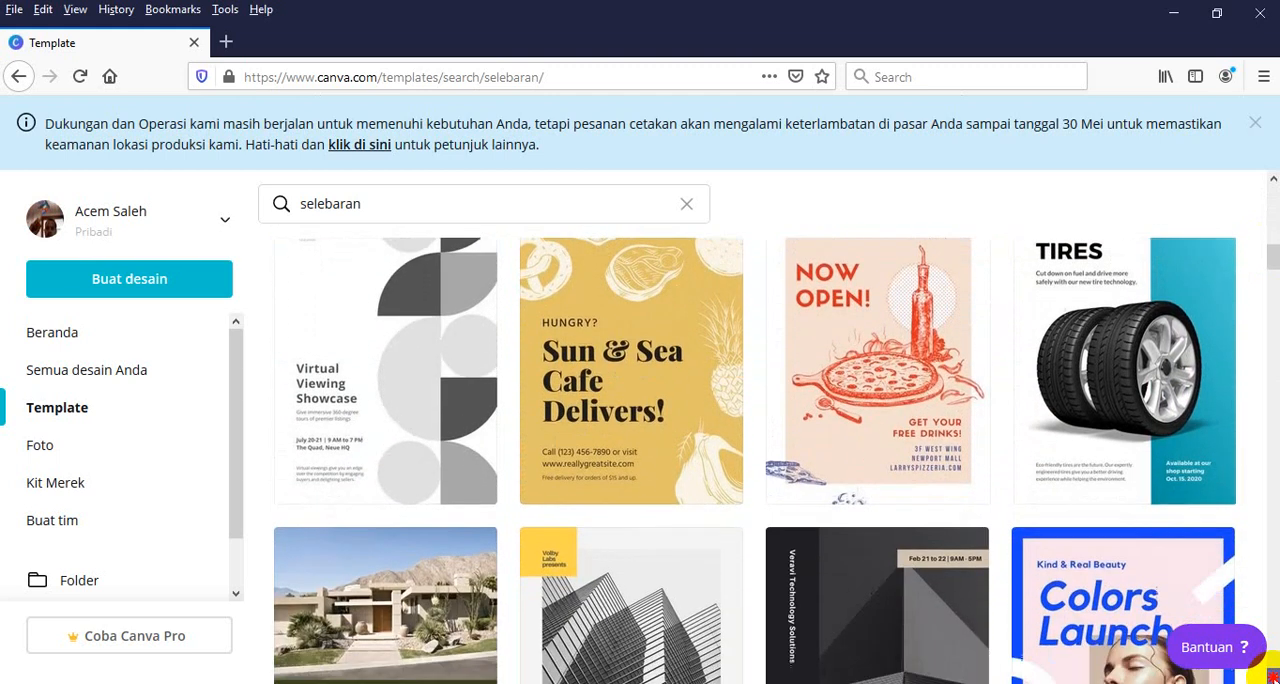
left_click(1273, 678)
left_click(1273, 678)
left_click(1273, 678)
left_click(1273, 678)
left_click(1273, 678)
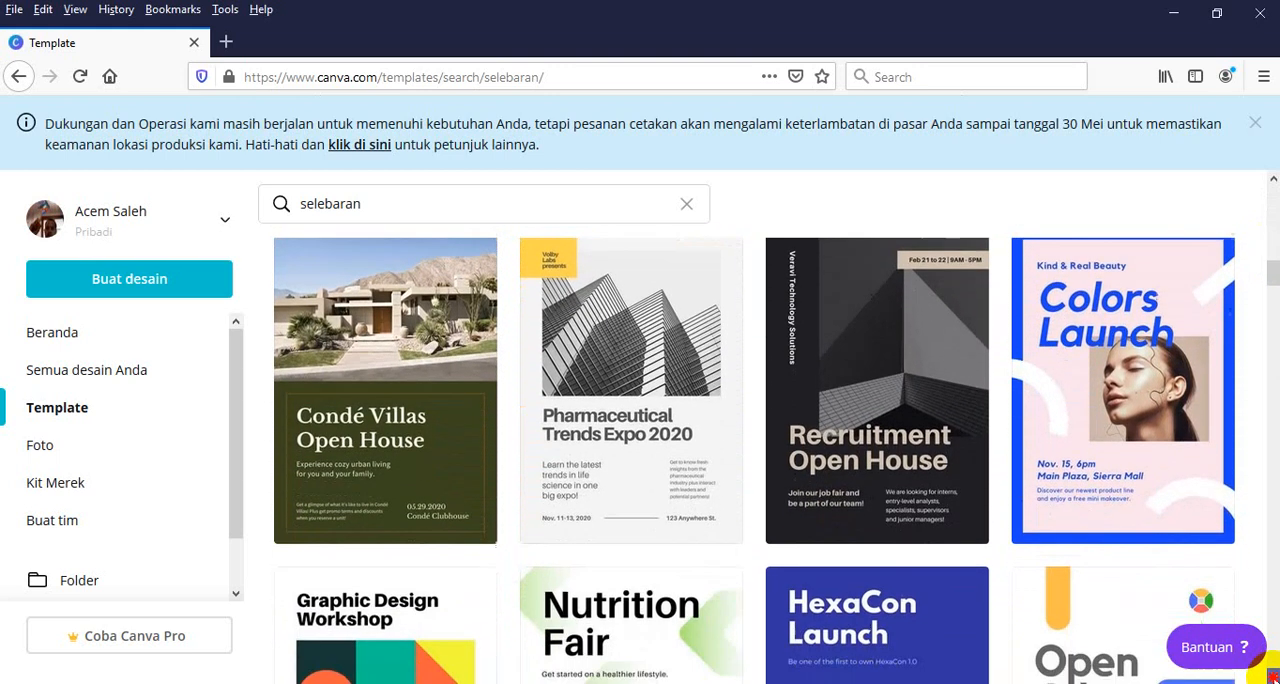
left_click(1273, 678)
left_click(1273, 678)
left_click(1273, 678)
left_click(1273, 678)
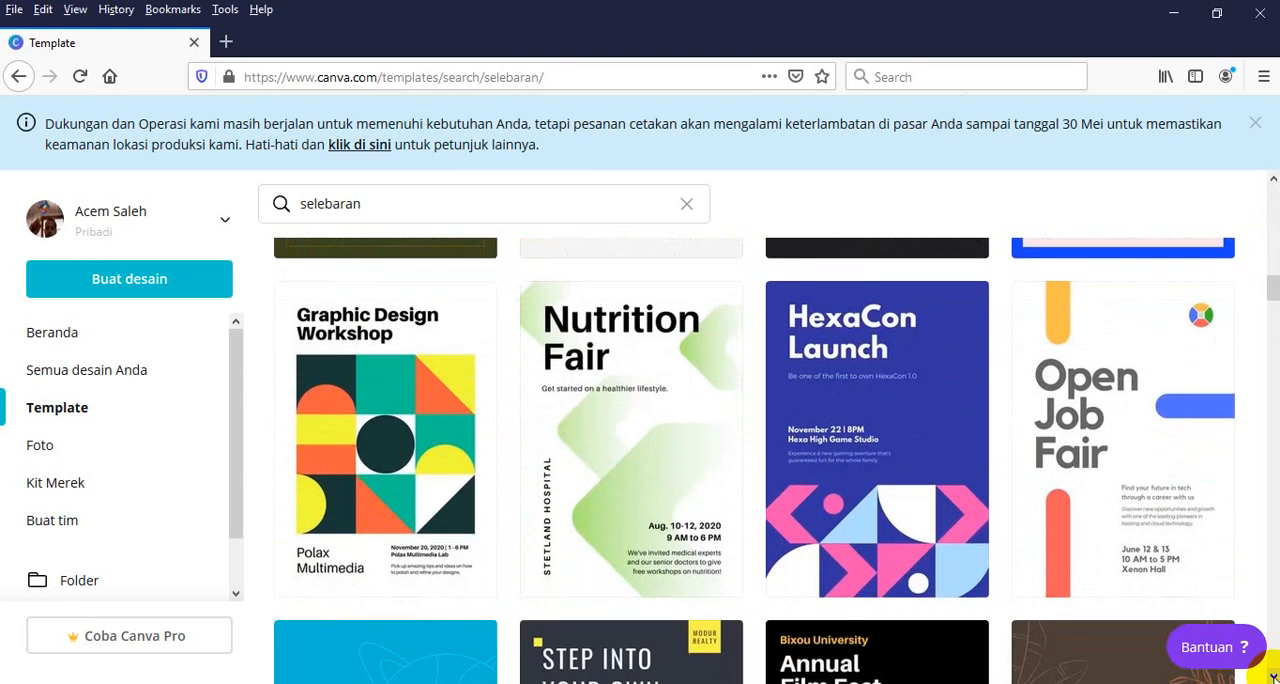
left_click(1273, 678)
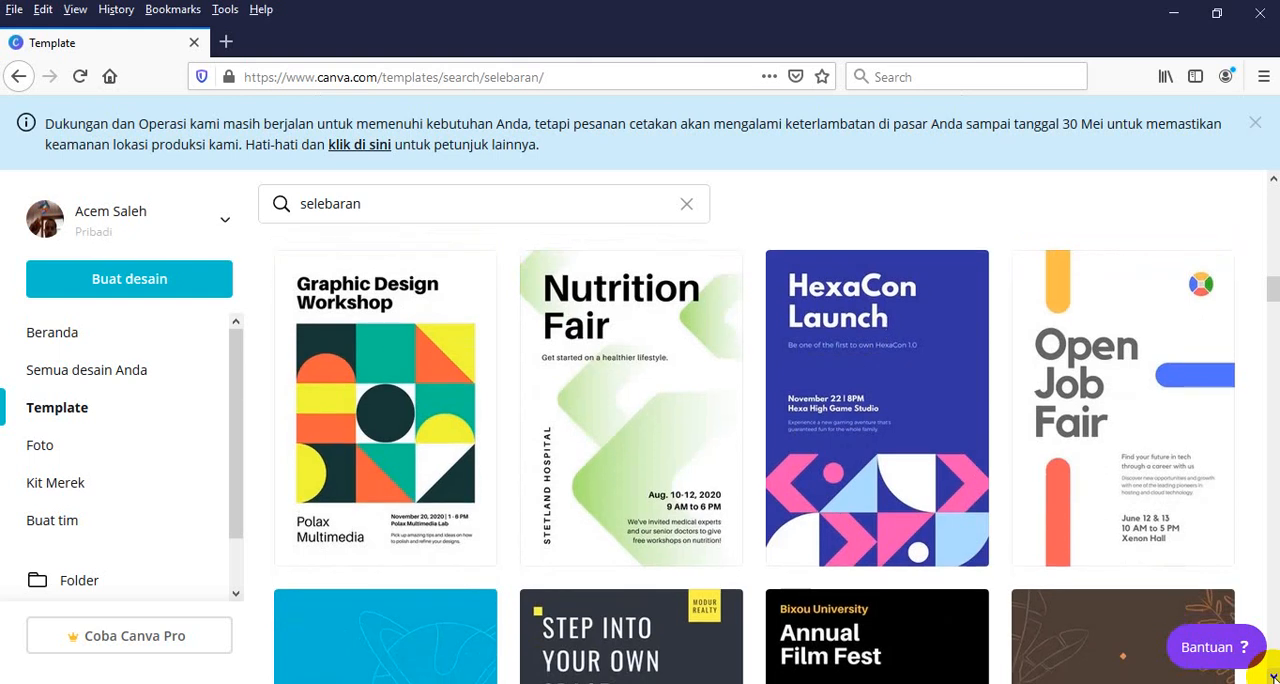
left_click(1273, 180)
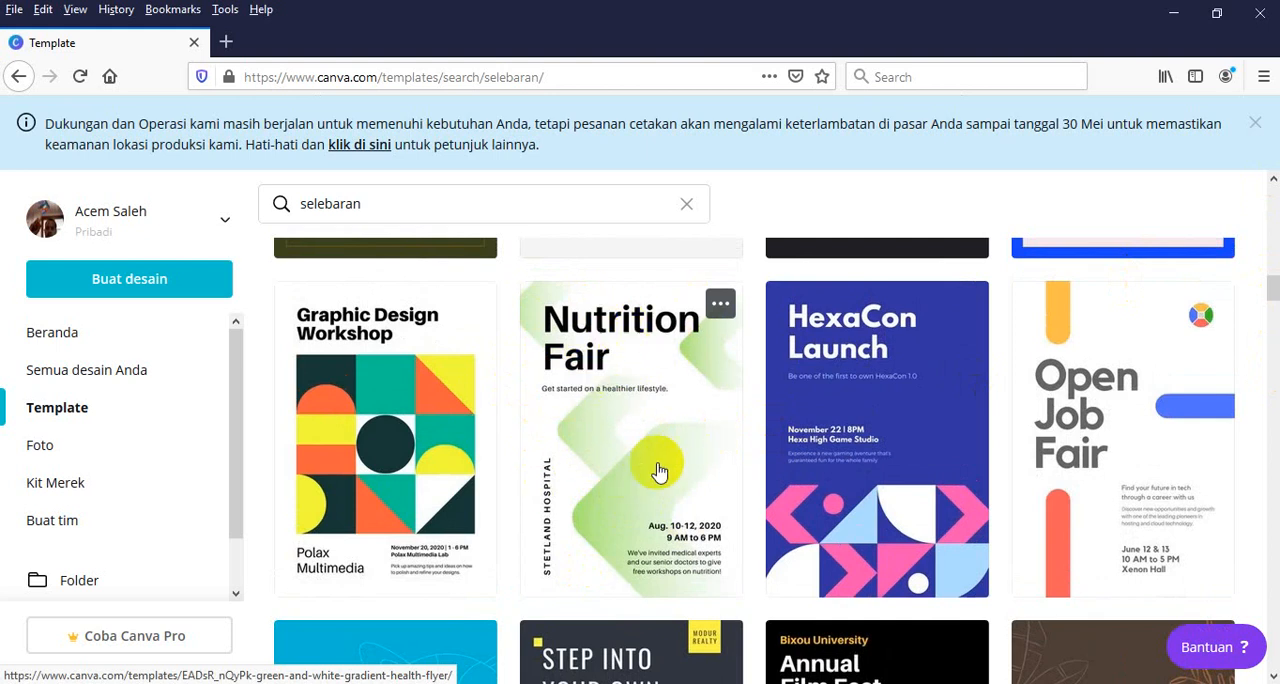
Start a new design from the "Nutrition Fair" template, Green and White Gradient Health Flyer
left_click(603, 381)
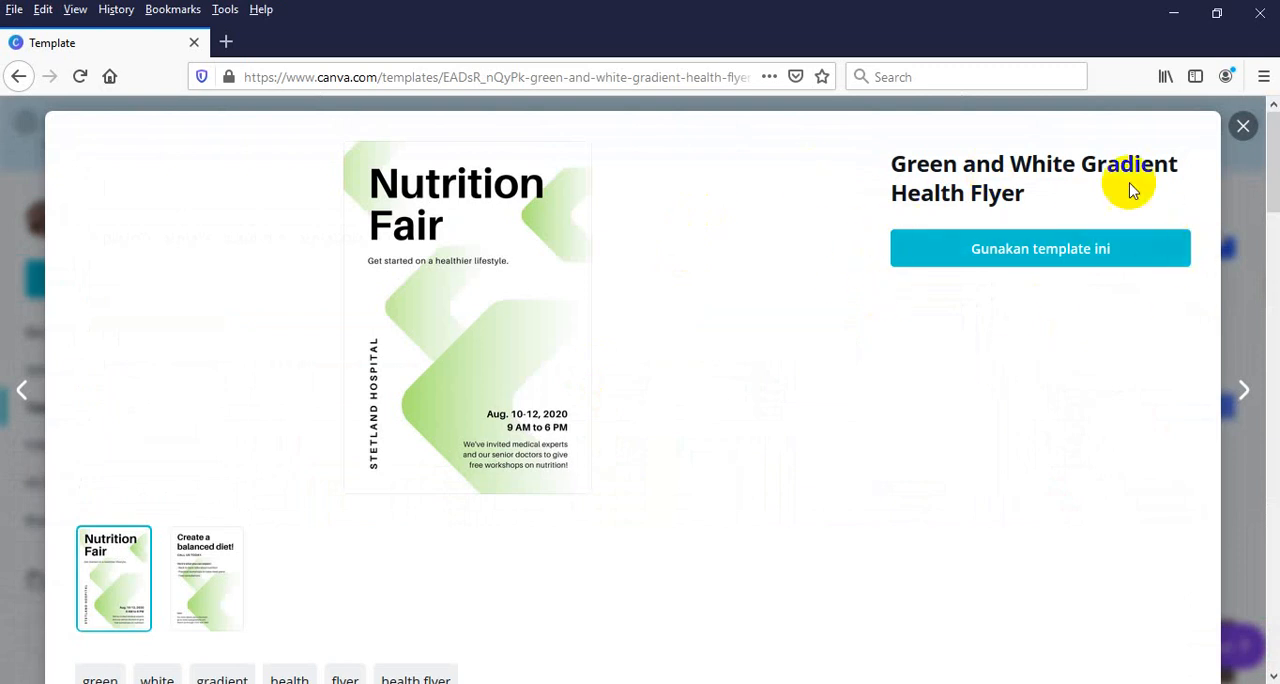
left_click(1045, 259)
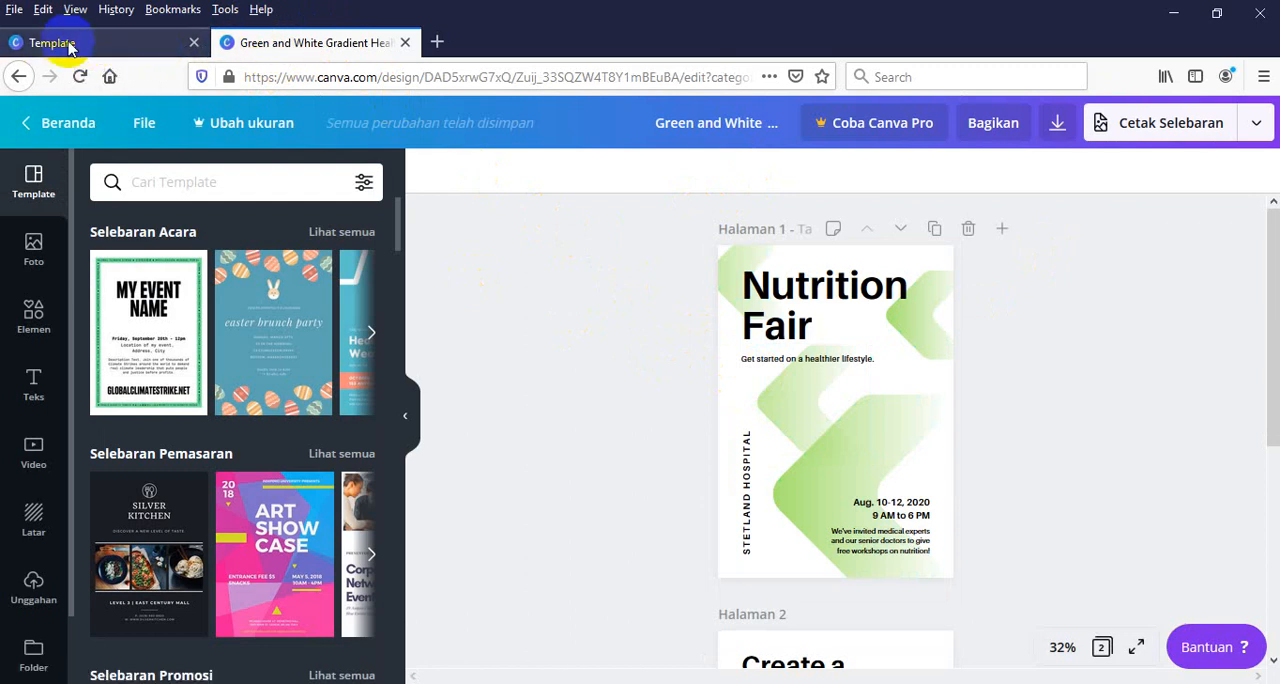
Close the flyer template's preview in the template gallery and return to the opened flyer design
left_click(70, 45)
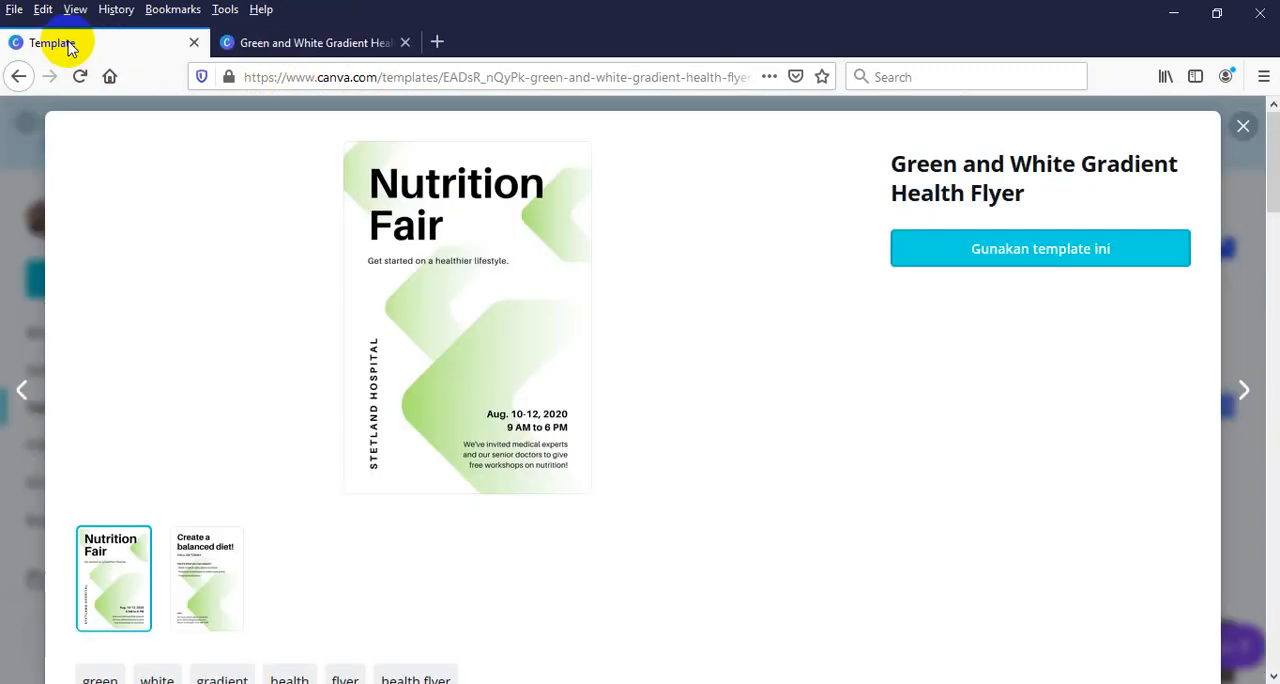
left_click(1244, 128)
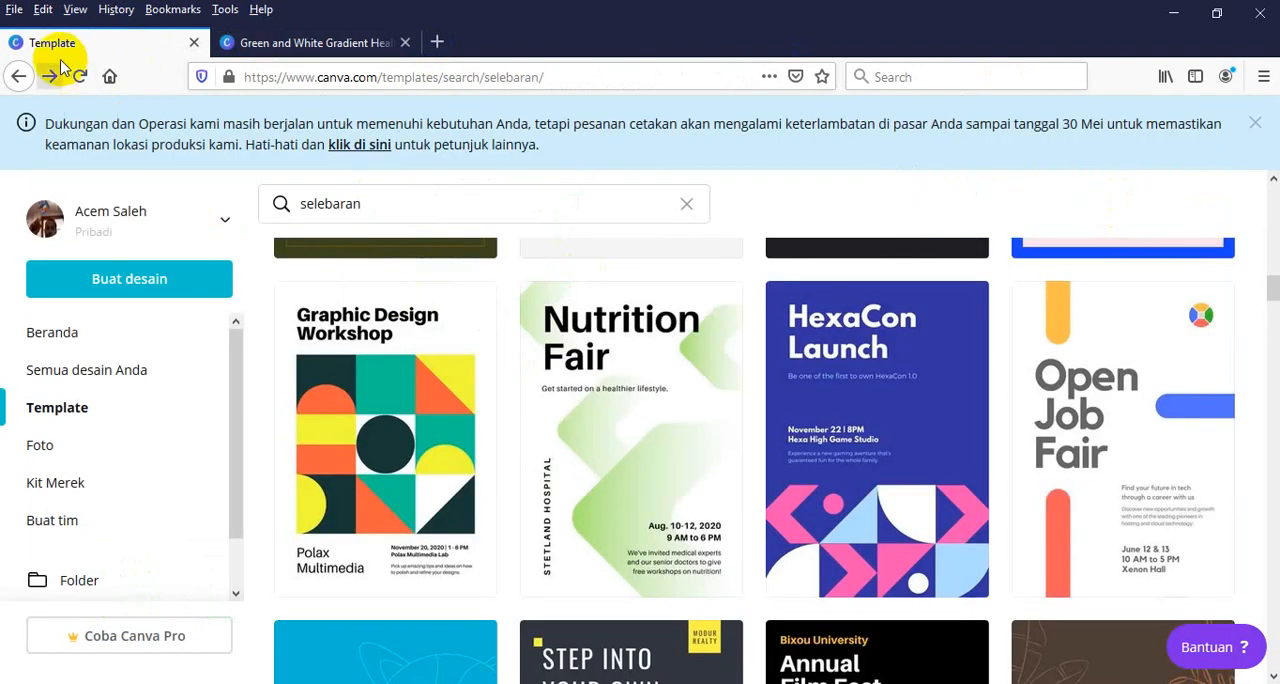
left_click(268, 45)
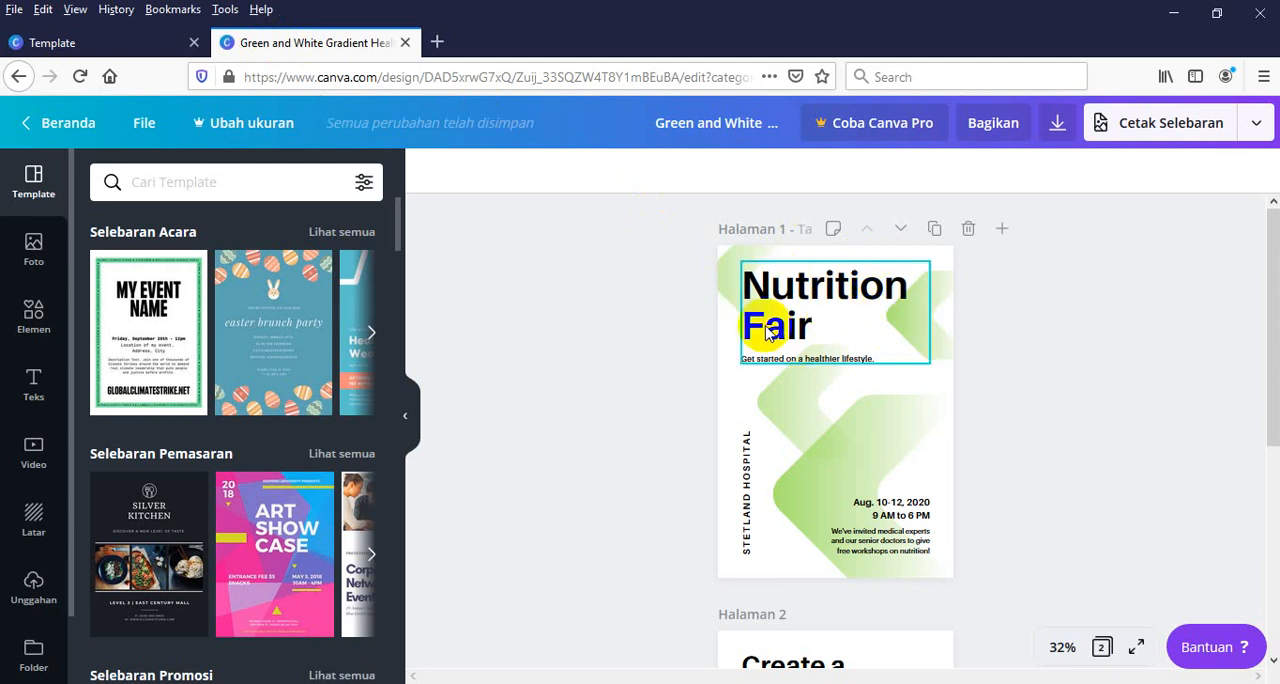
Delete the "Nutrition Fair" heading text on page 1 of the flyer, keeping its text box
left_click(1062, 647)
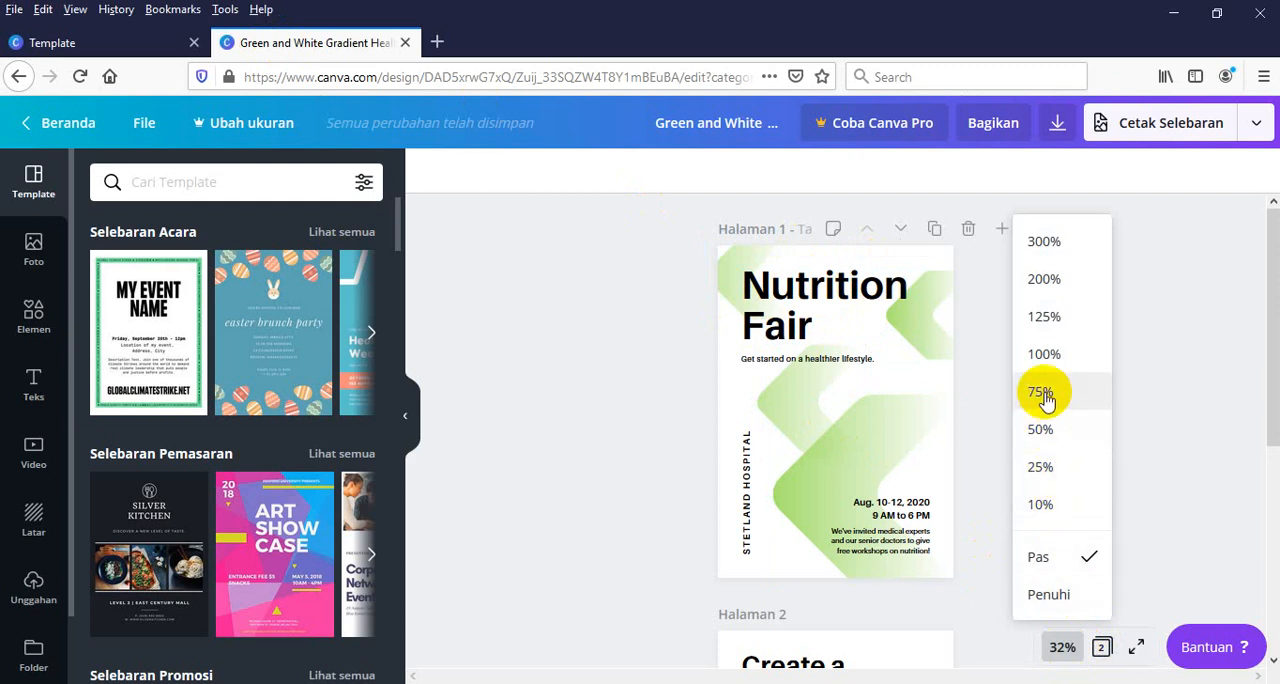
left_click(1060, 652)
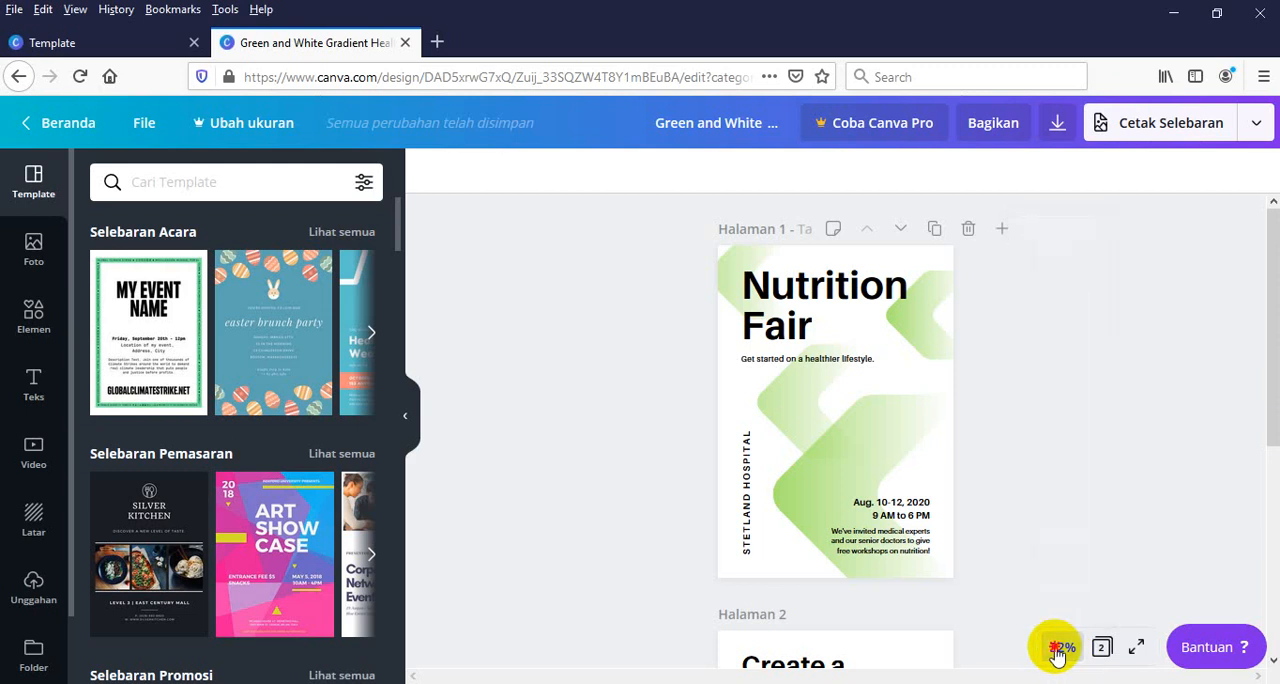
left_click(1060, 650)
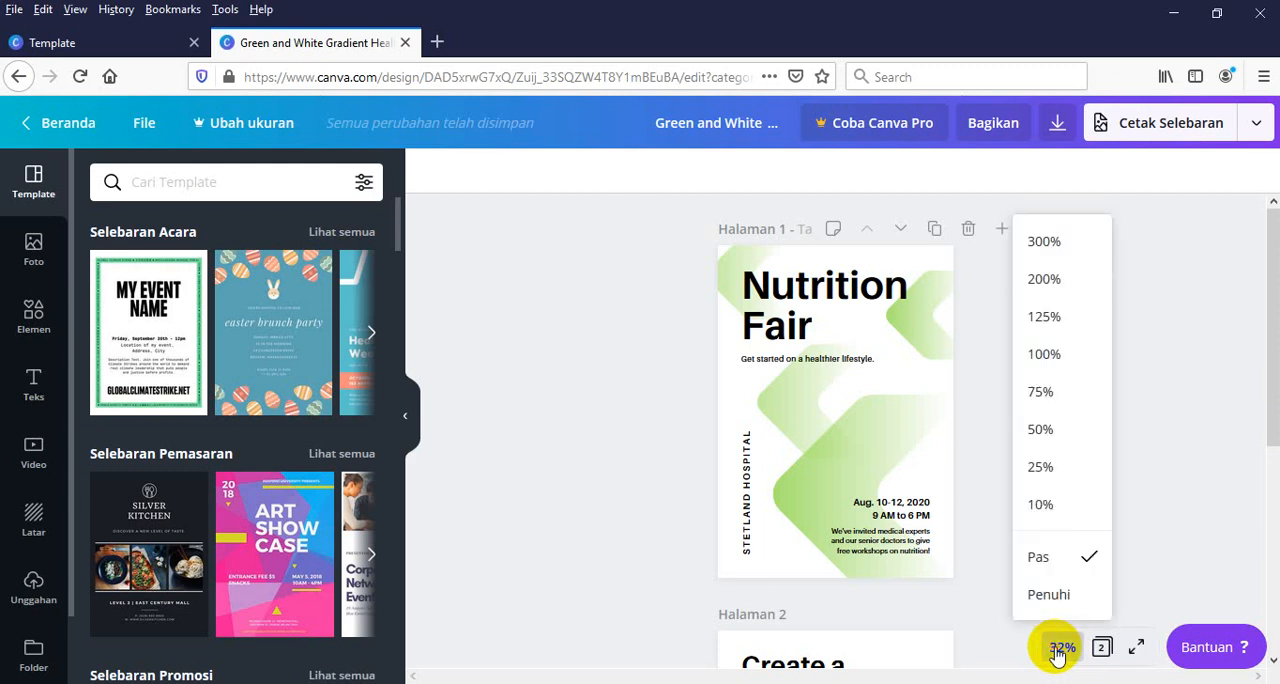
left_click(1045, 395)
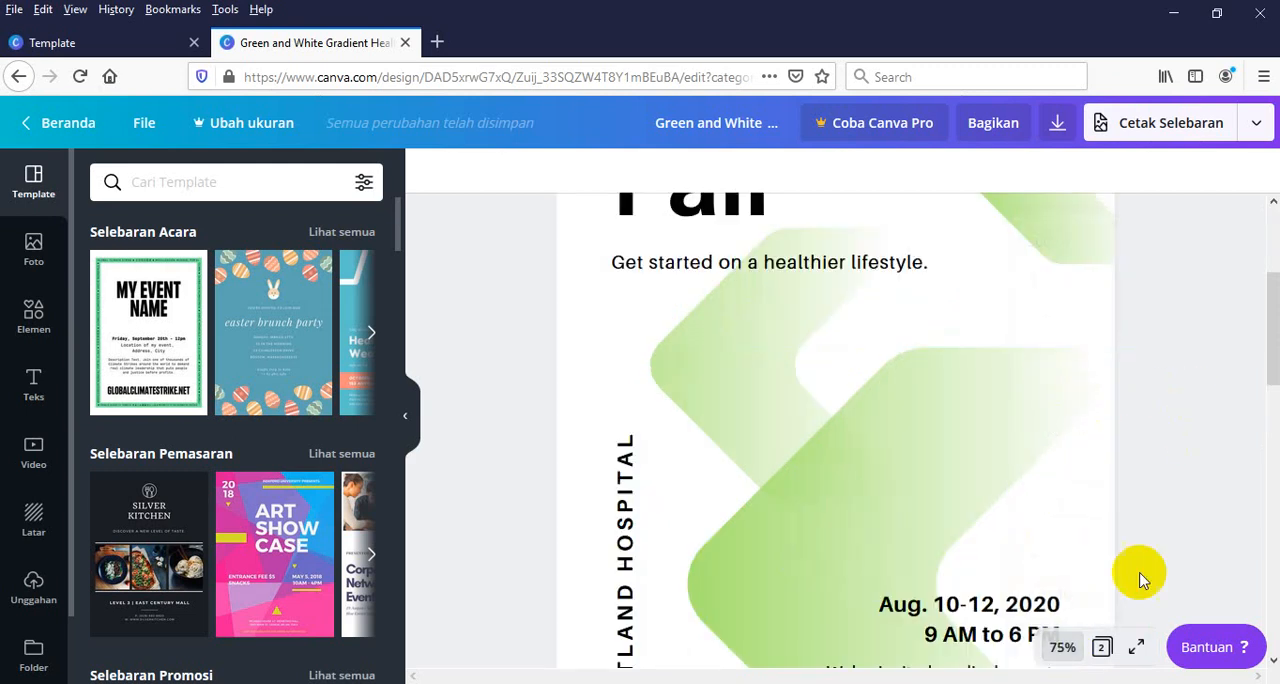
left_click_drag(1266, 338, 1275, 262)
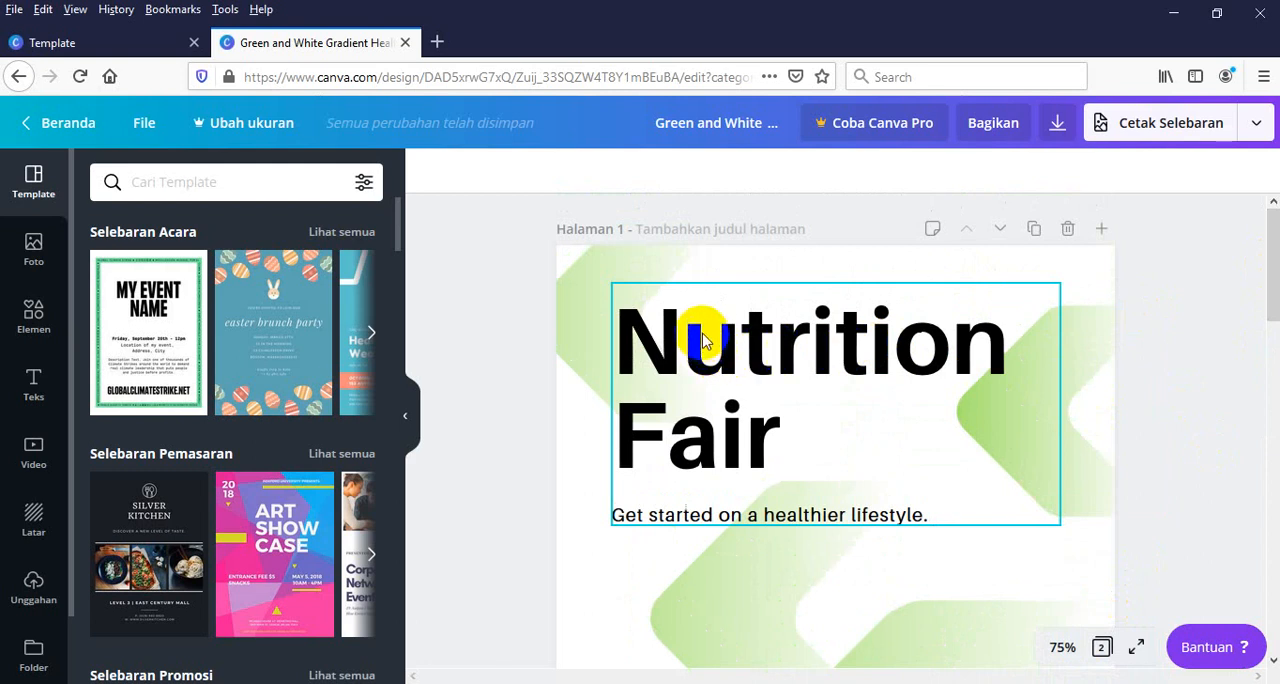
left_click(628, 354)
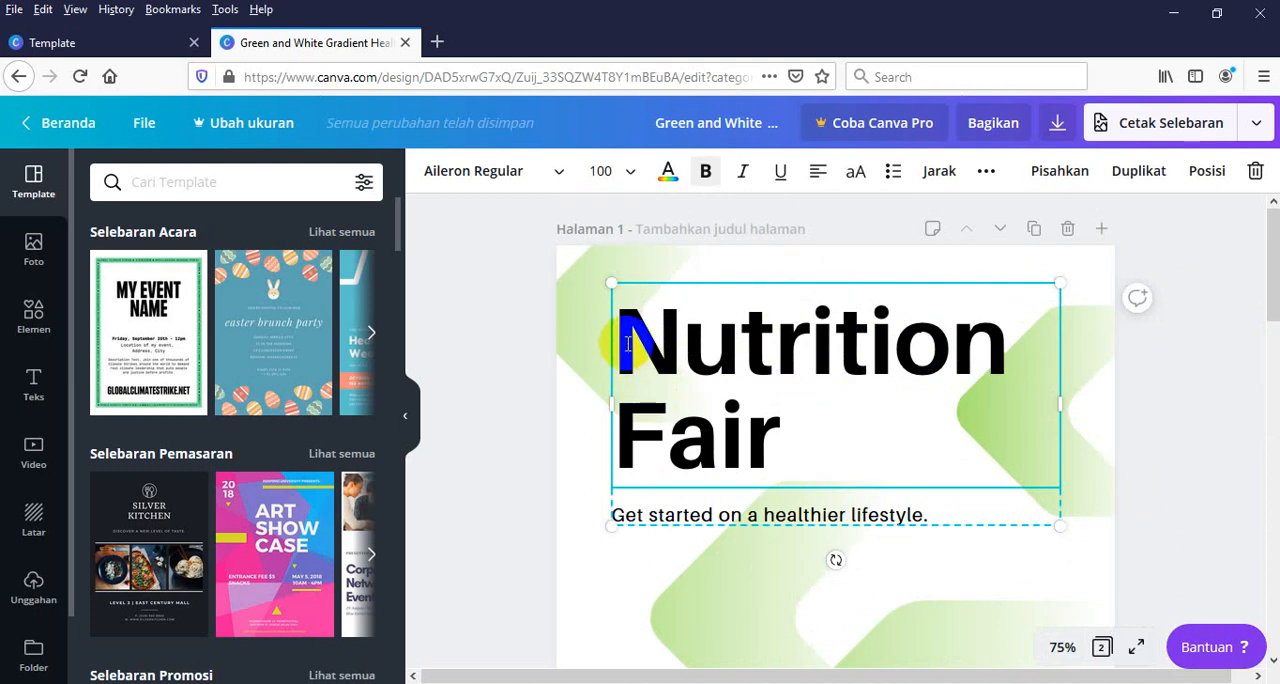
key("Delete")
key("Delete")
key("Delete")
key("Delete")
key("Delete")
key("Delete")
key("Delete")
key("Delete")
key("Delete")
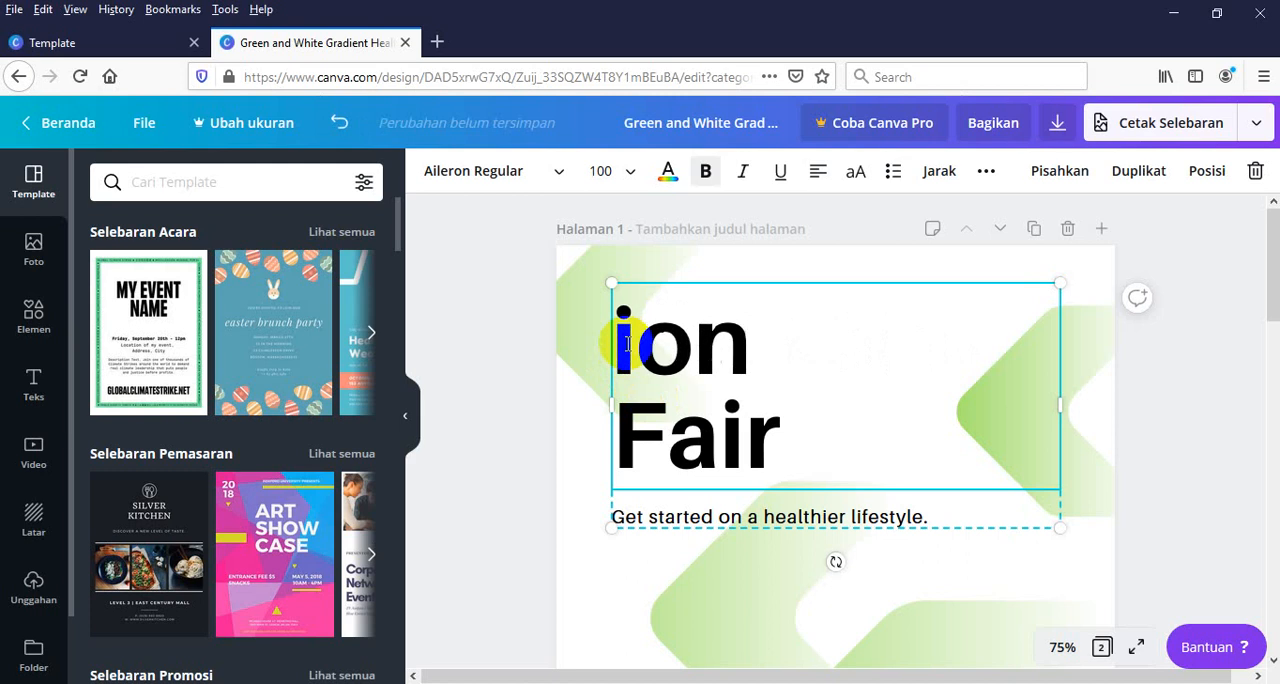
key("Delete")
key("Delete")
key("Delete")
key("Delete")
key("Delete")
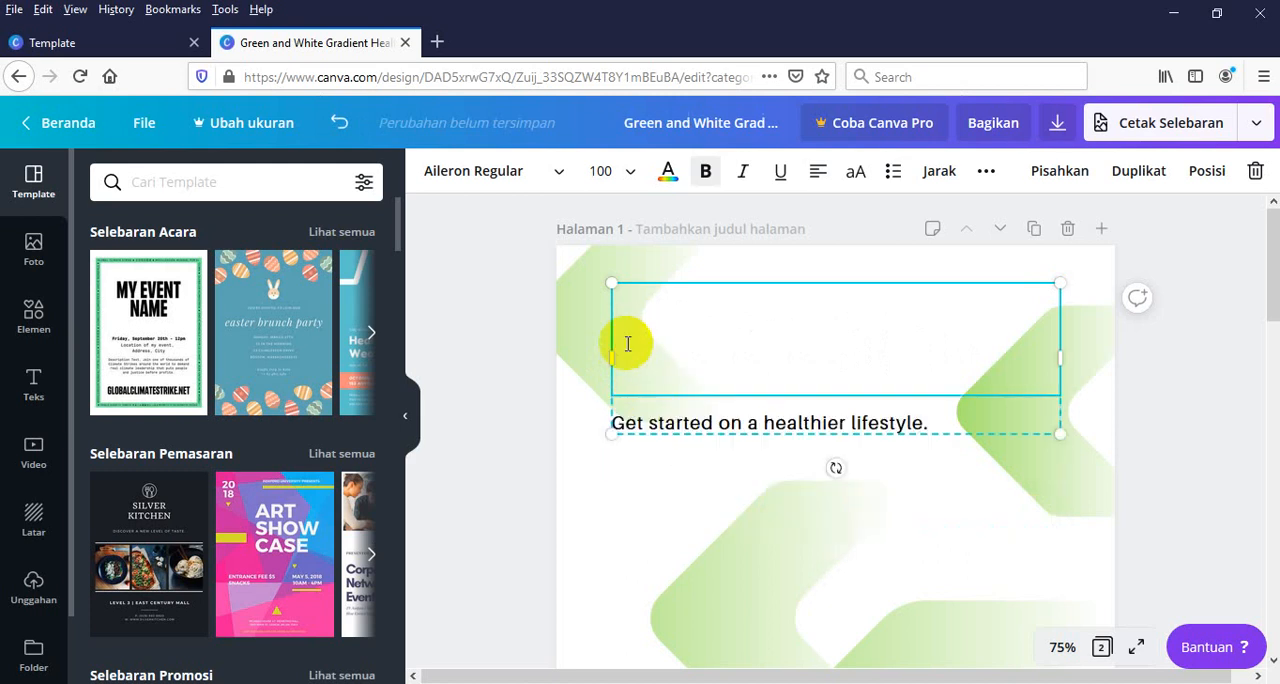
Enter "Menjaga Kesehatan" as the new heading in the emptied heading text box
type("M")
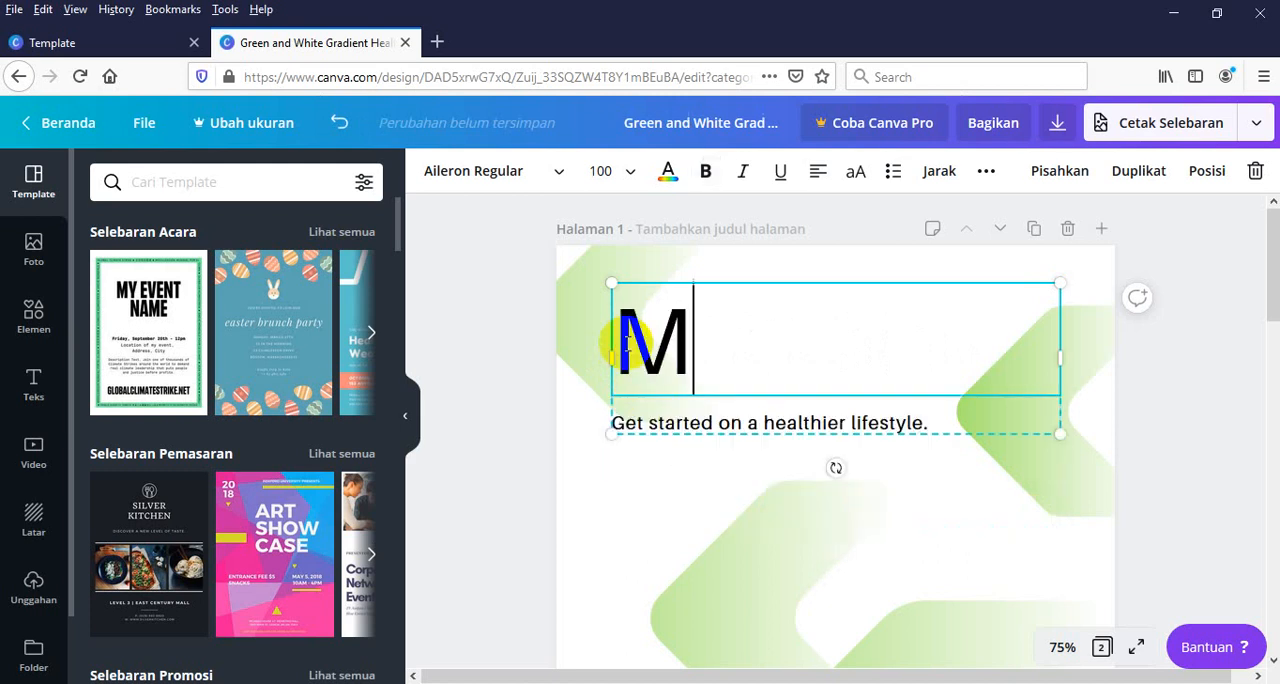
type("E")
key("BackSpace")
type("e")
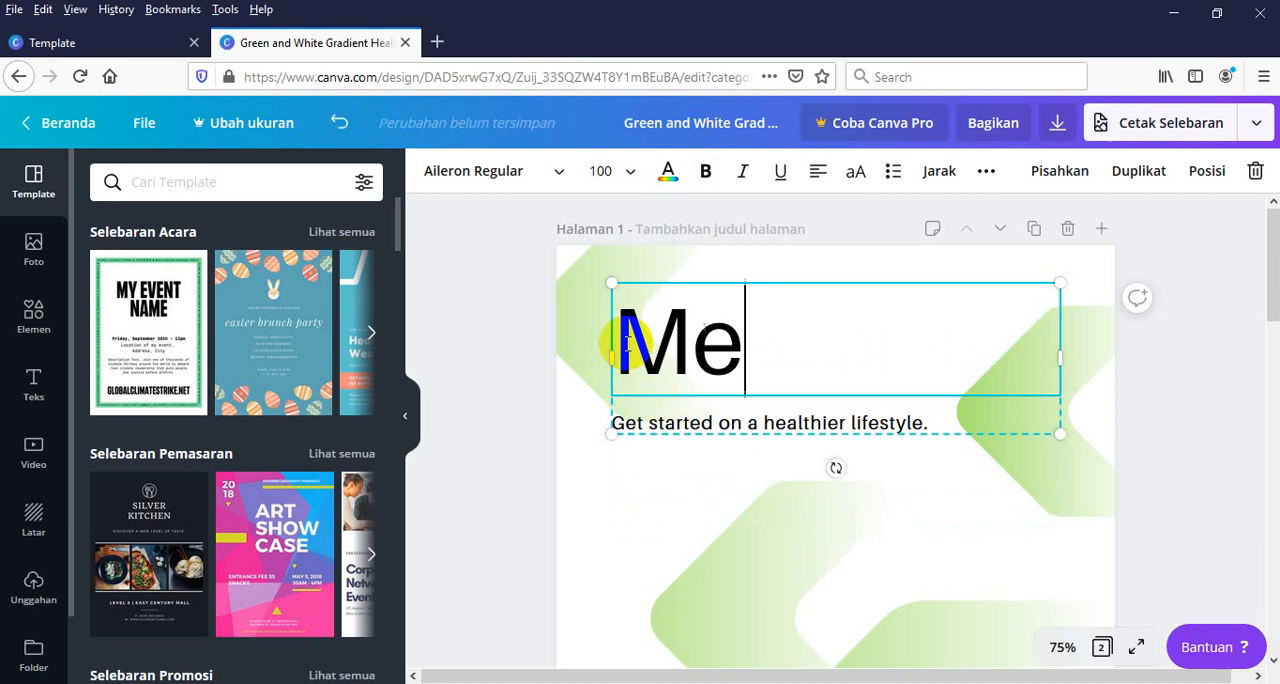
type("njaga")
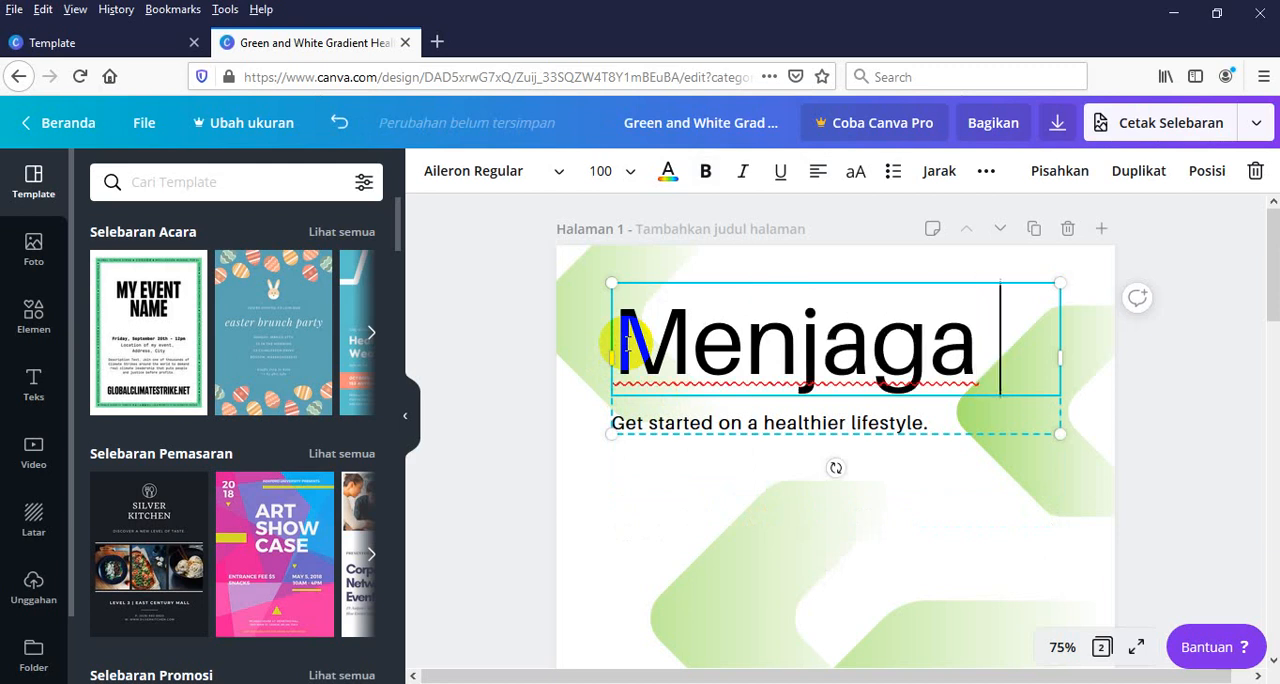
type(" Kese")
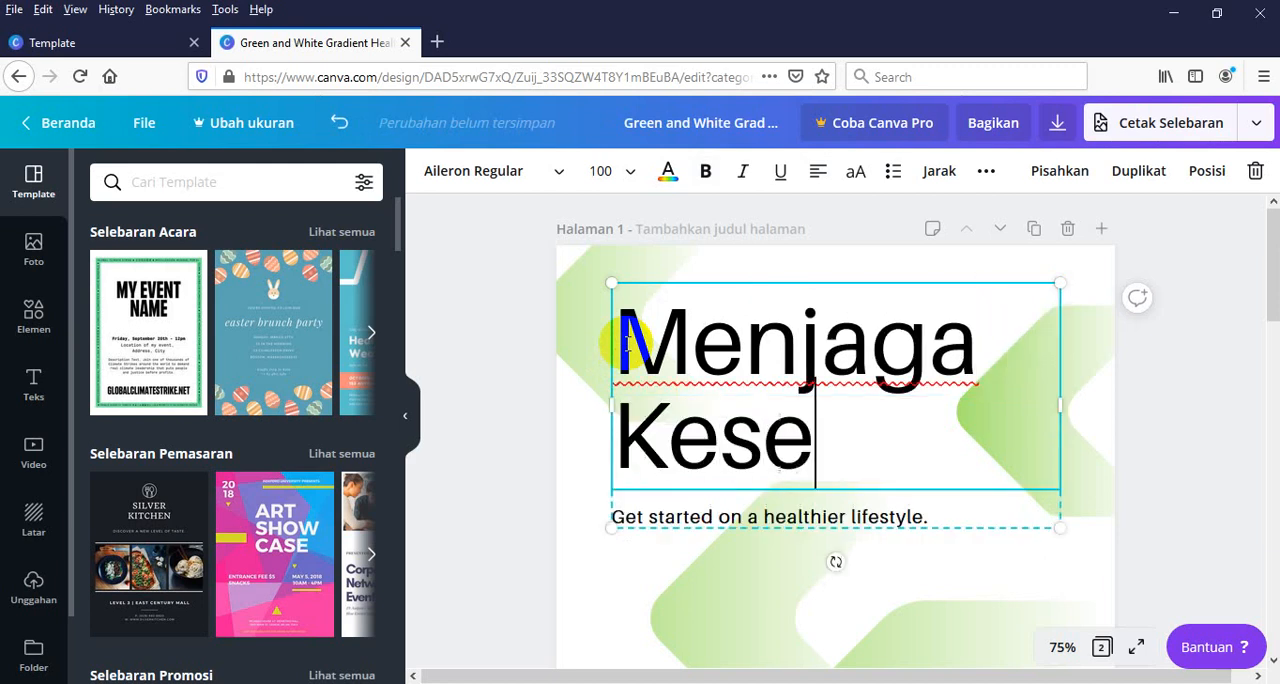
type("hatan")
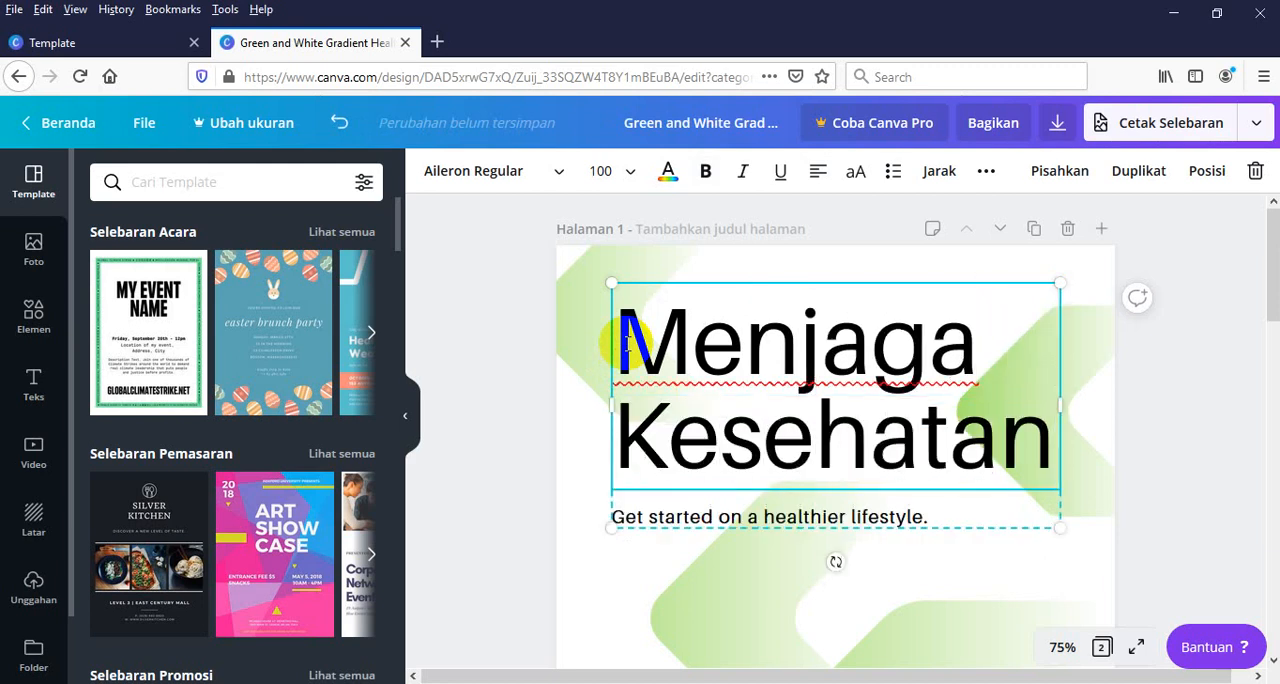
left_click(676, 334)
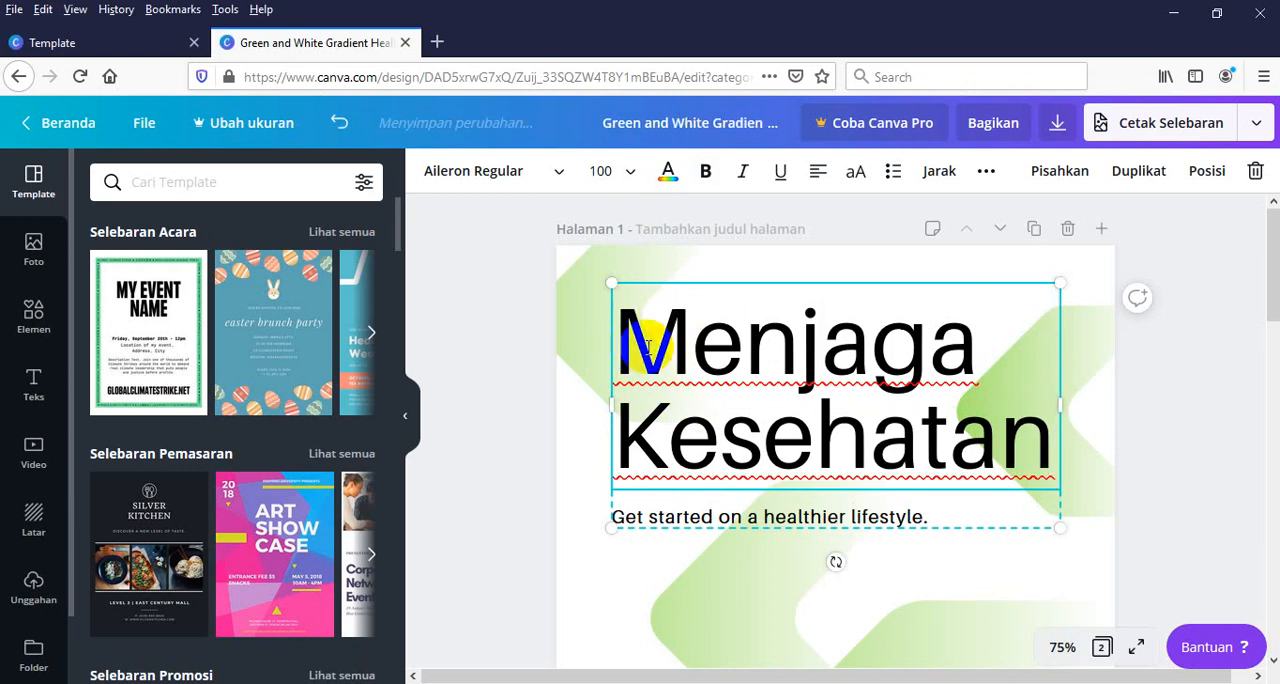
left_click(637, 344)
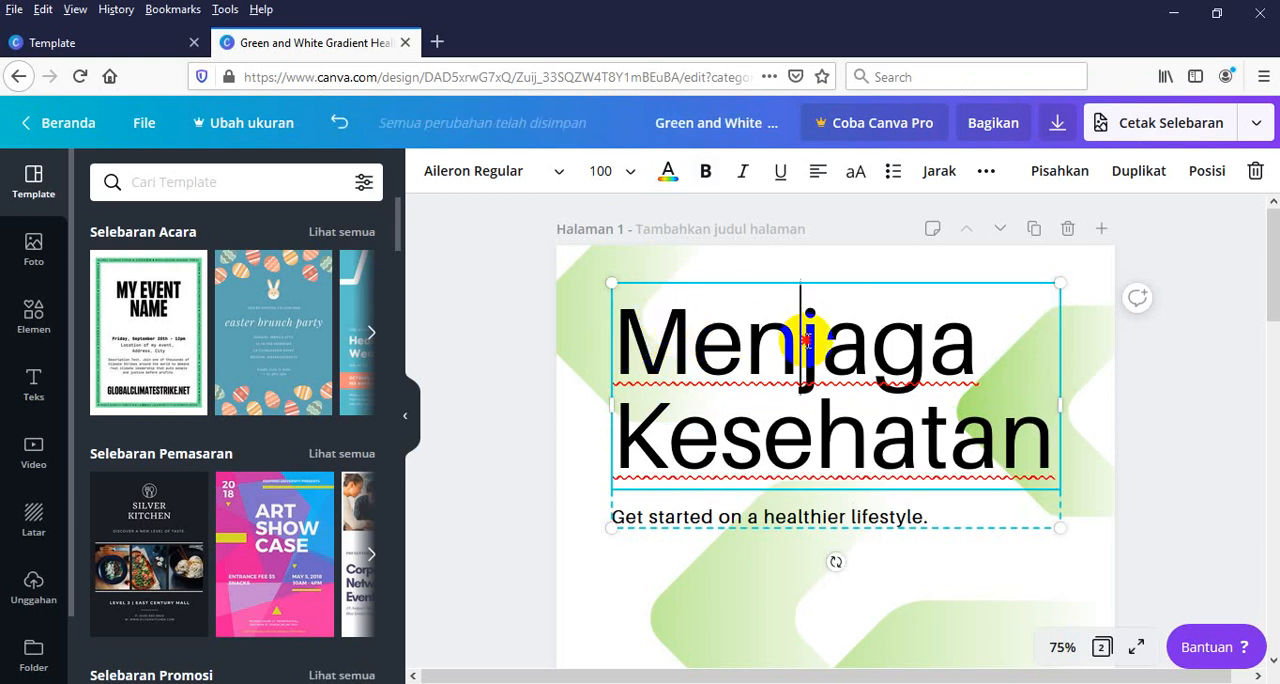
left_click(941, 396)
left_click(1054, 431)
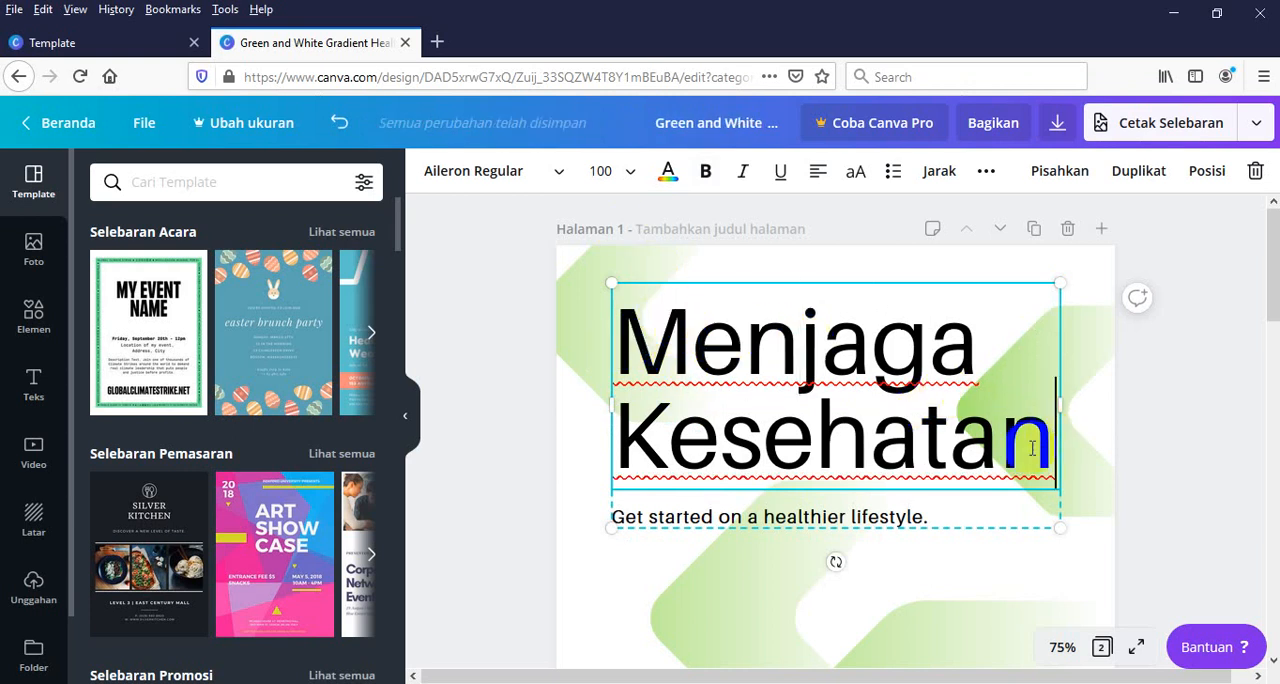
Delete the subtitle text "Get started on a healthier lifestyle." below the heading, keeping its text box
left_click(678, 524)
left_click(719, 517)
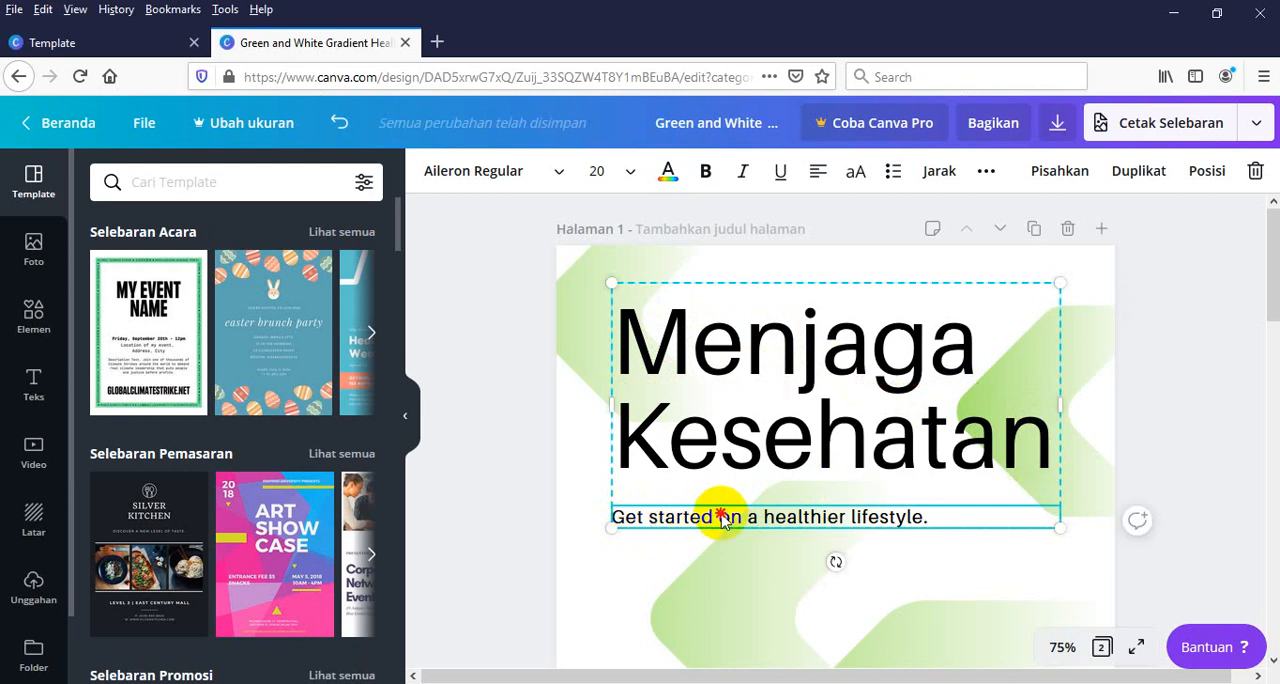
left_click(634, 518)
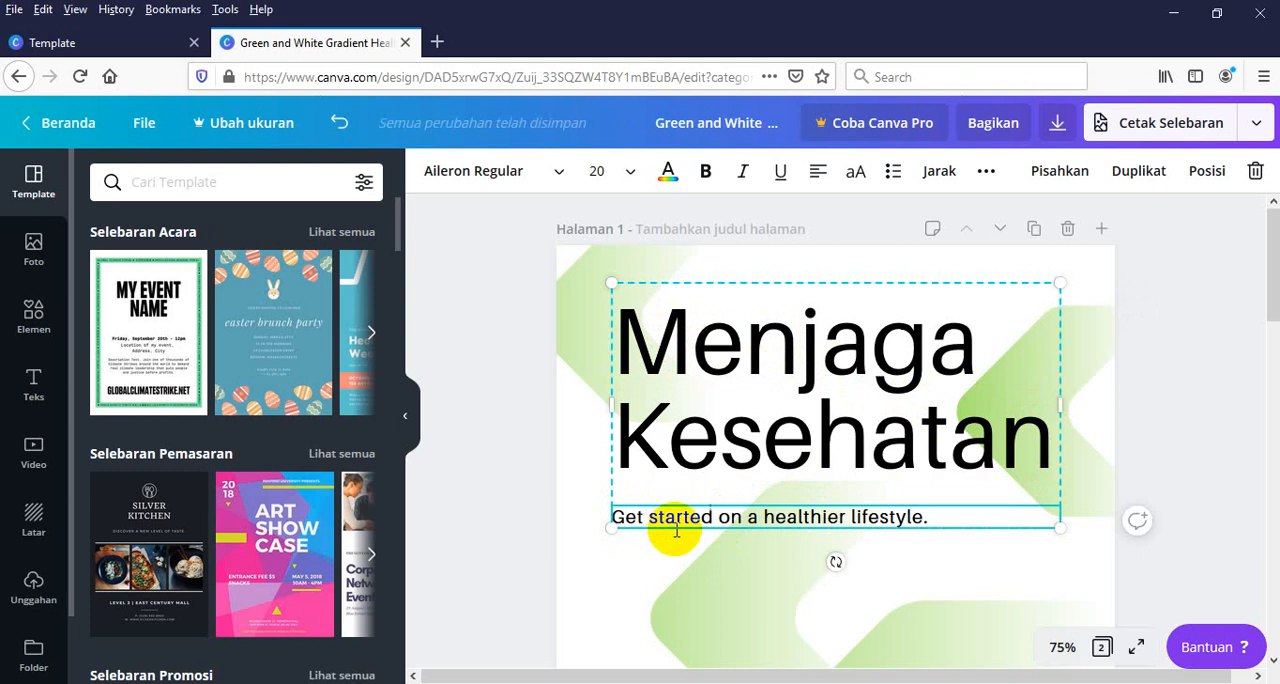
key("Delete")
key("Delete")
key("Delete")
key("Delete")
key("Delete")
key("Delete")
key("Delete")
key("Delete")
key("Delete")
key("Delete")
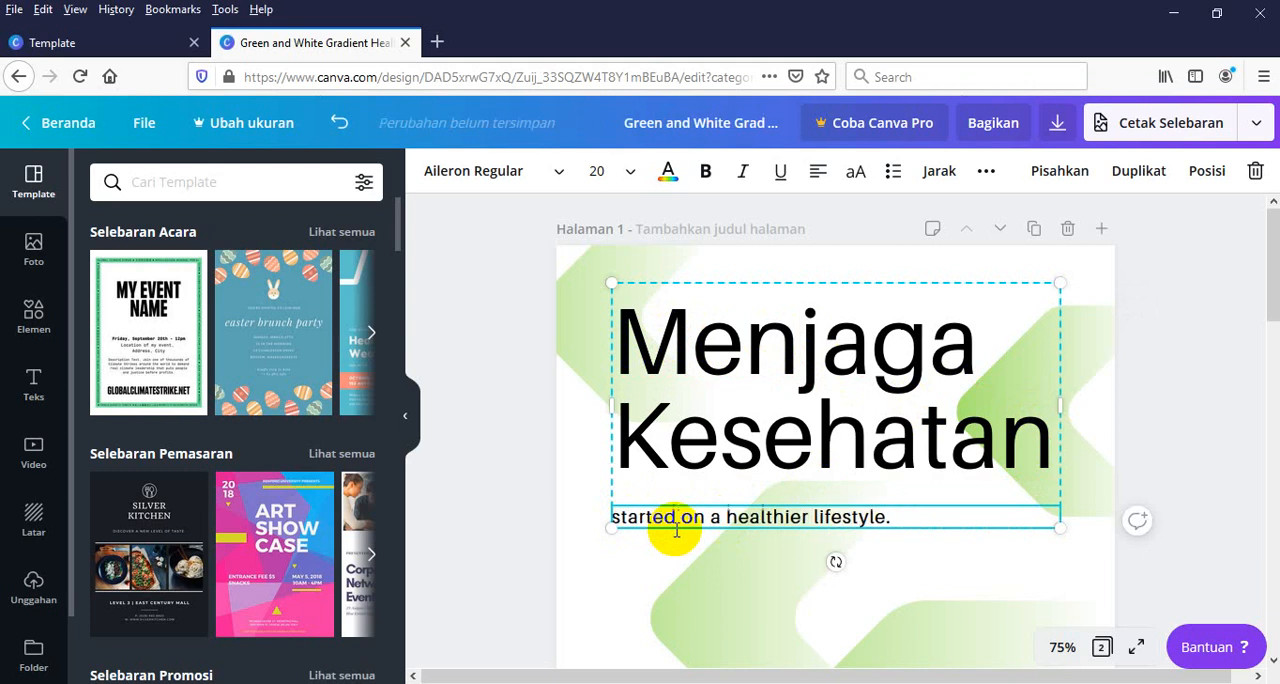
key("Delete")
key("Delete")
key("Delete")
key("Delete")
key("Delete")
key("Delete")
key("Delete")
key("Delete")
key("Delete")
key("Delete")
key("Delete")
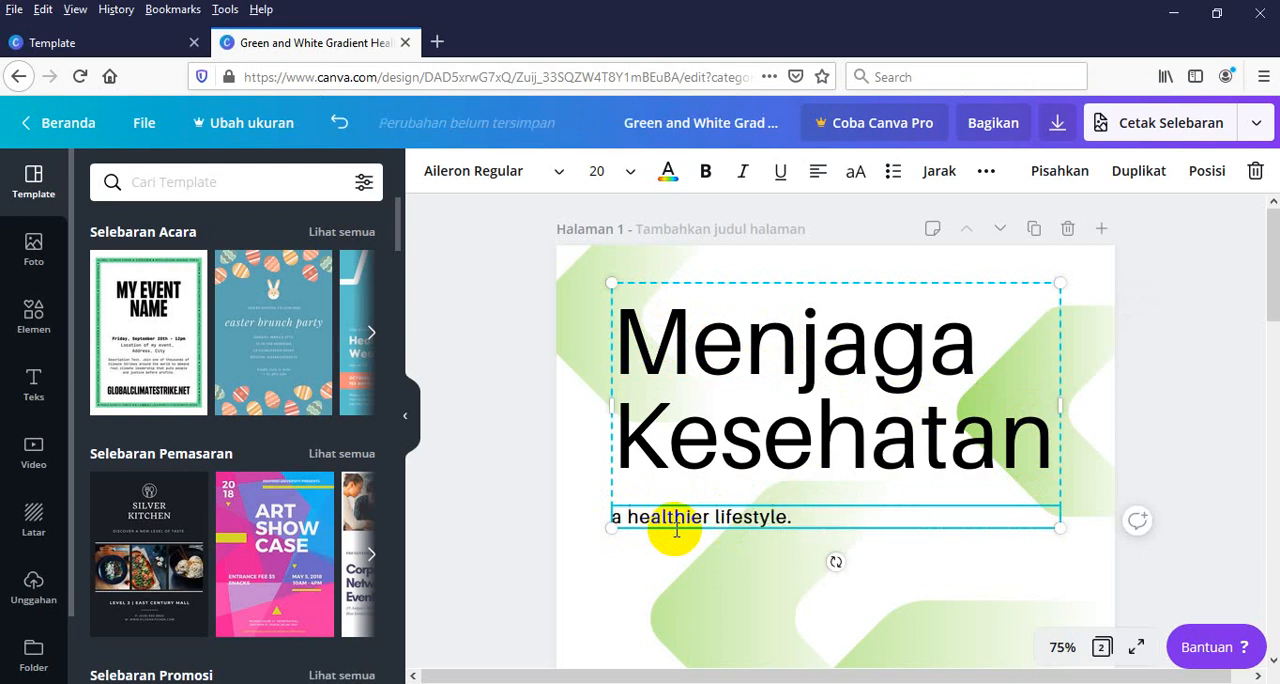
key("Delete")
key("Delete")
key("Delete")
key("Delete")
key("Delete")
key("Delete")
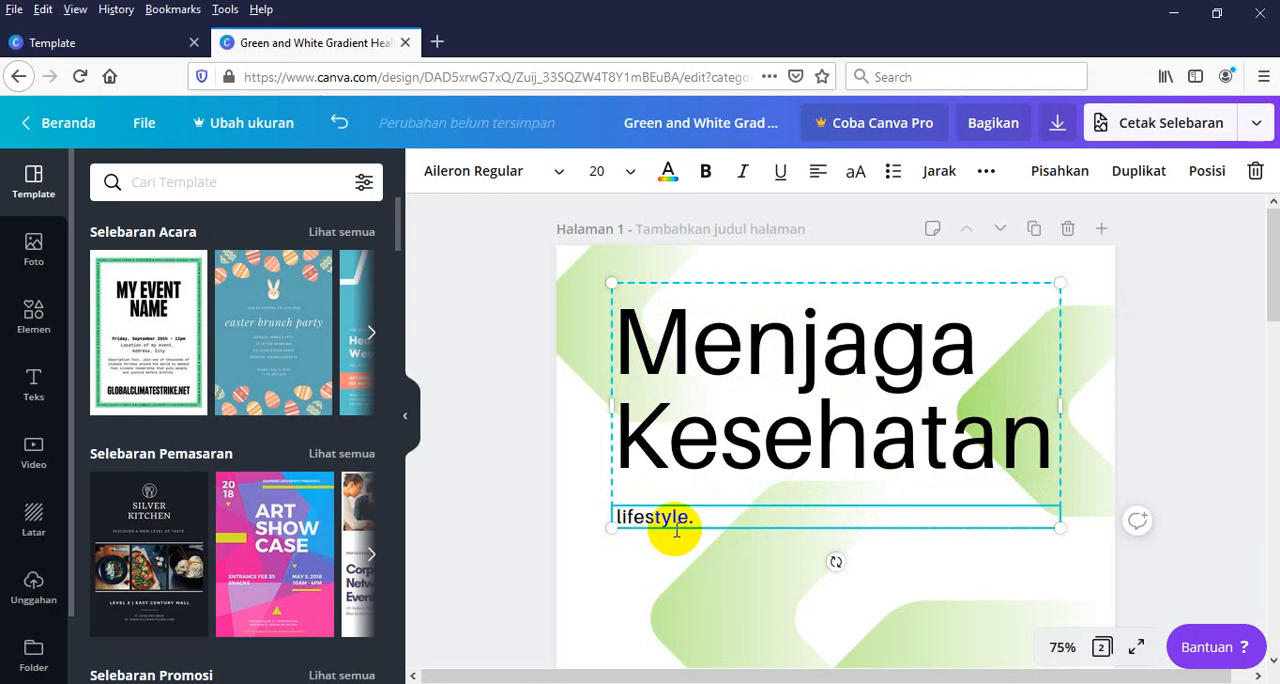
key("Delete")
key("Delete")
key("Delete")
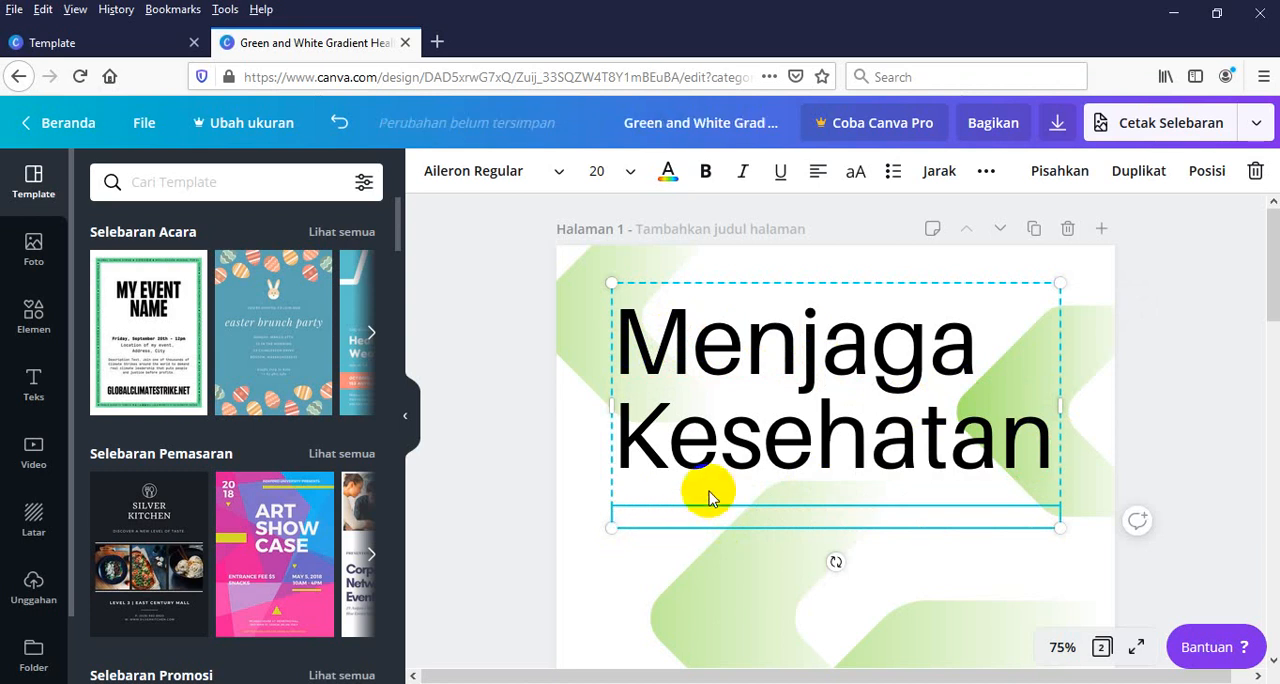
Move the "Menjaga Kesehatan" text from the large heading box into the empty subtitle box below it
left_click(760, 420)
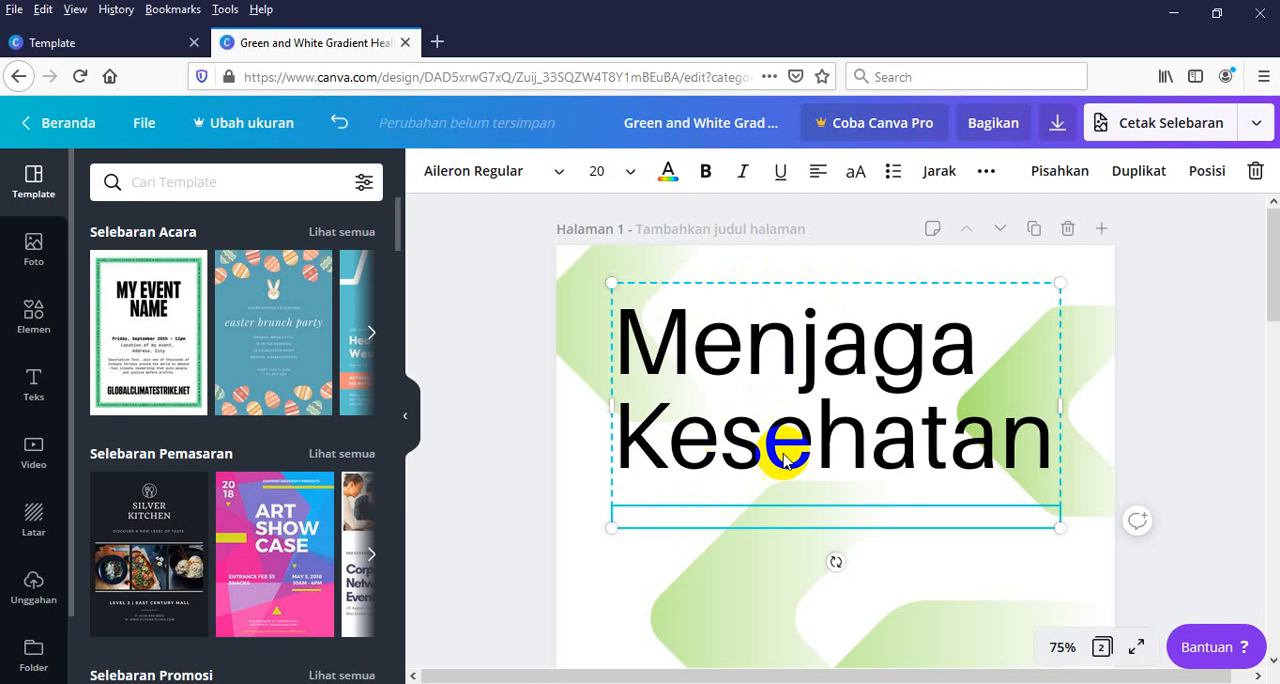
left_click(1040, 455)
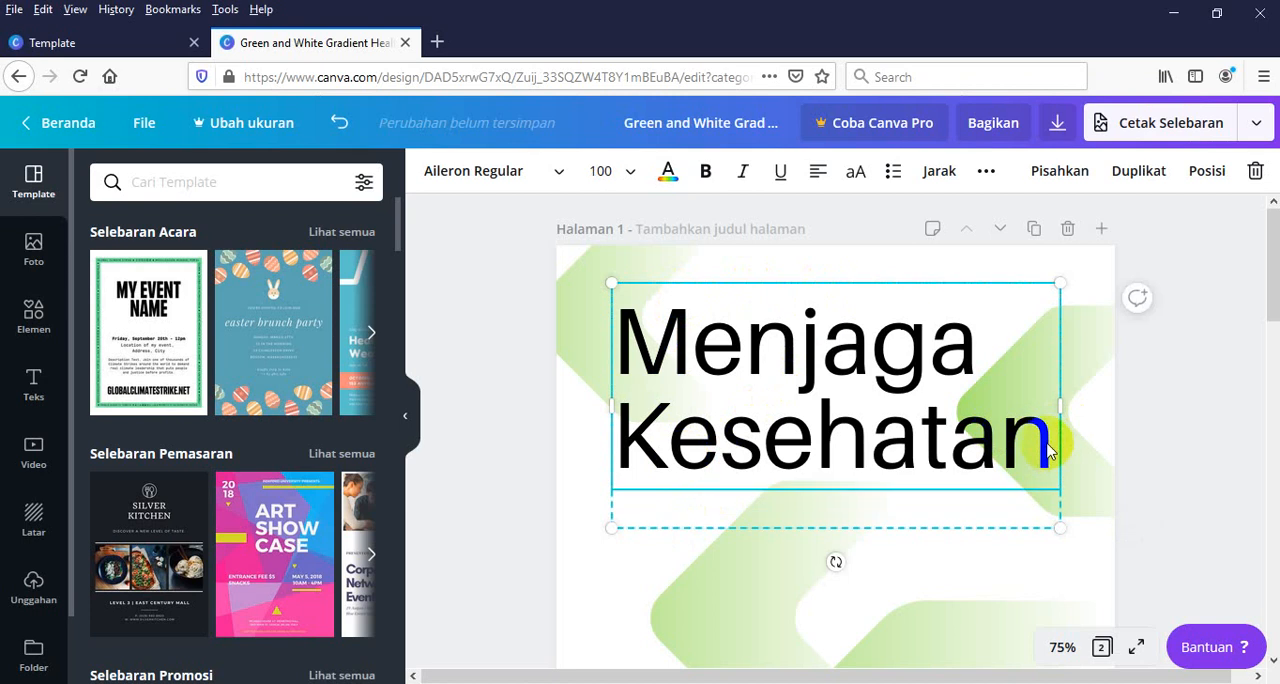
left_click_drag(1048, 450, 618, 345)
key("ctrl+c")
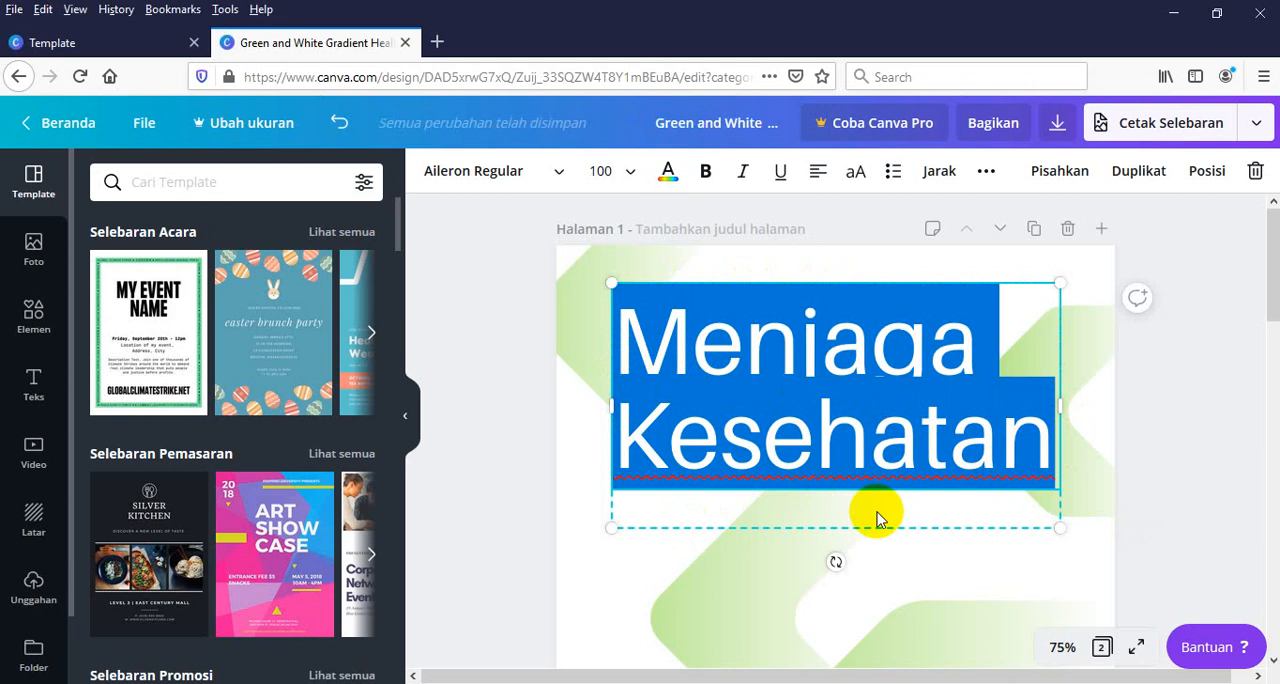
key("BackSpace")
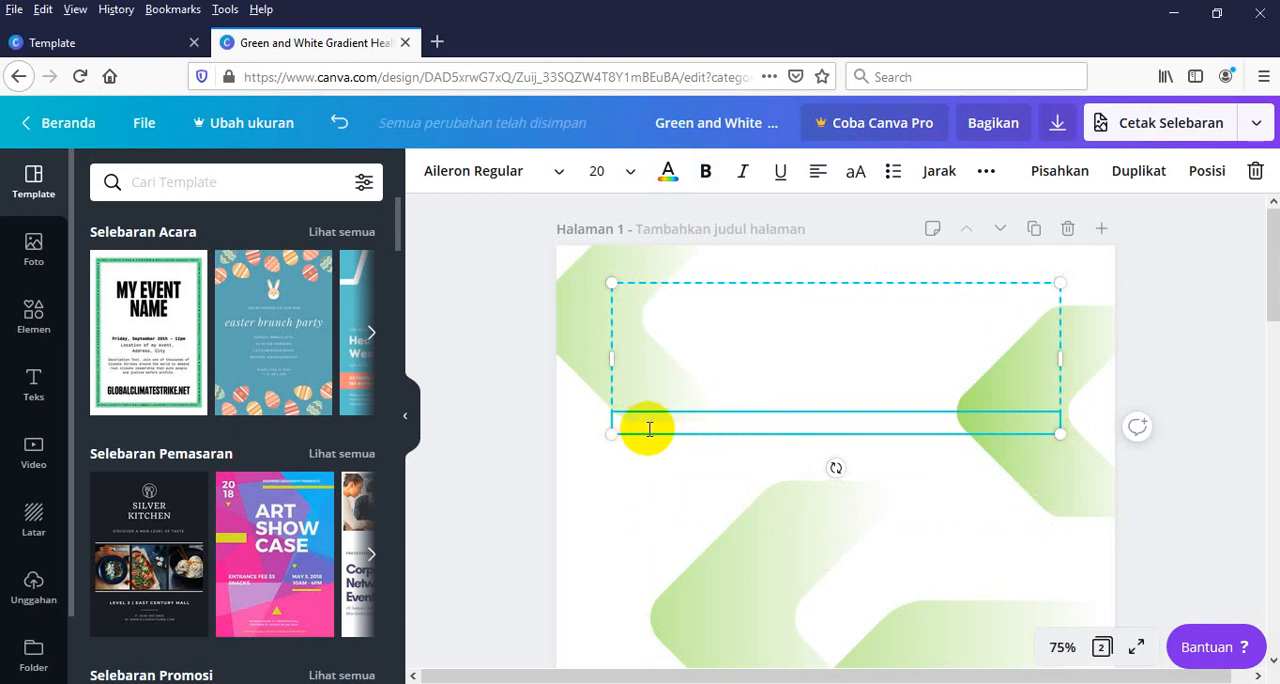
key("ctrl+v")
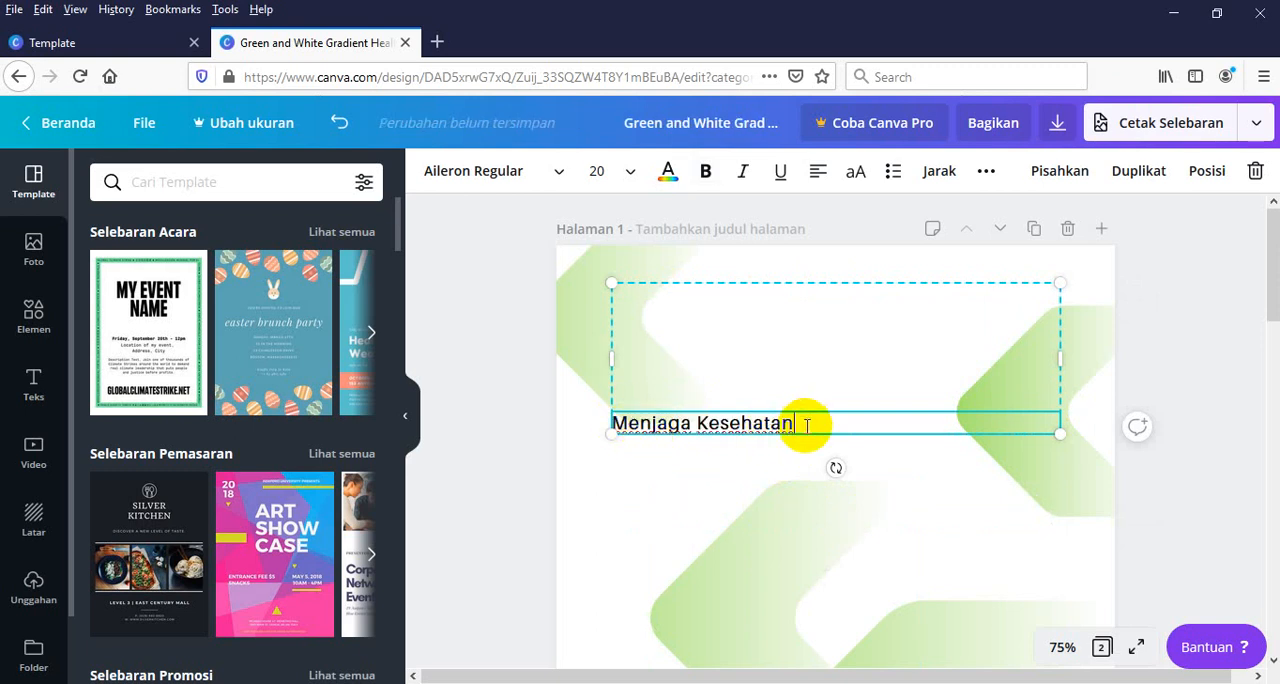
Set the font size of the "Menjaga Kesehatan" text in the subtitle box to 42 and keep the text selected
left_click_drag(808, 424, 580, 430)
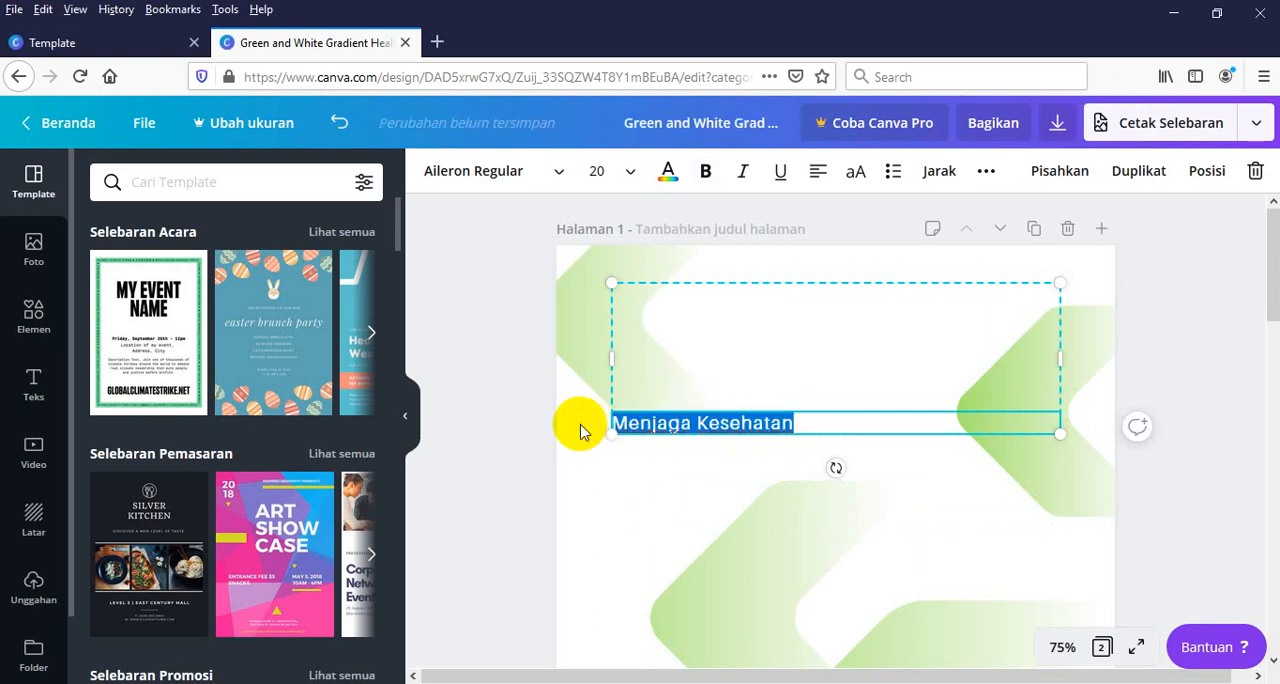
left_click(605, 171)
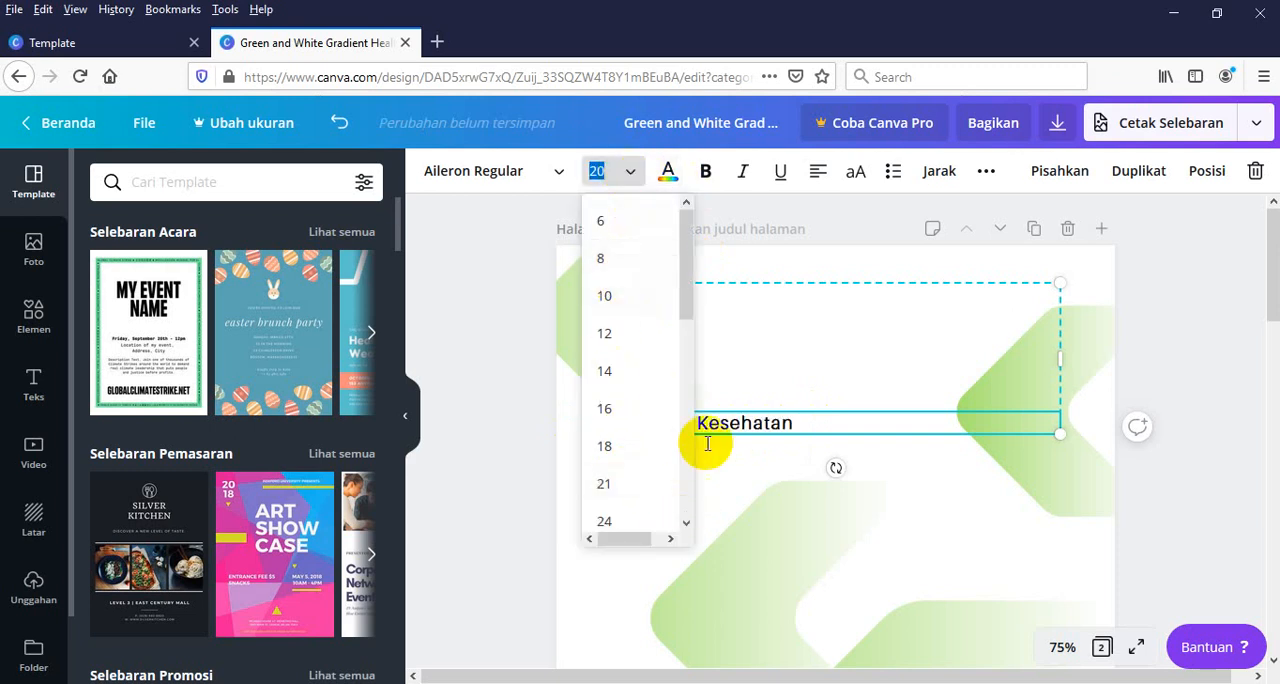
left_click(810, 430)
left_click(810, 430)
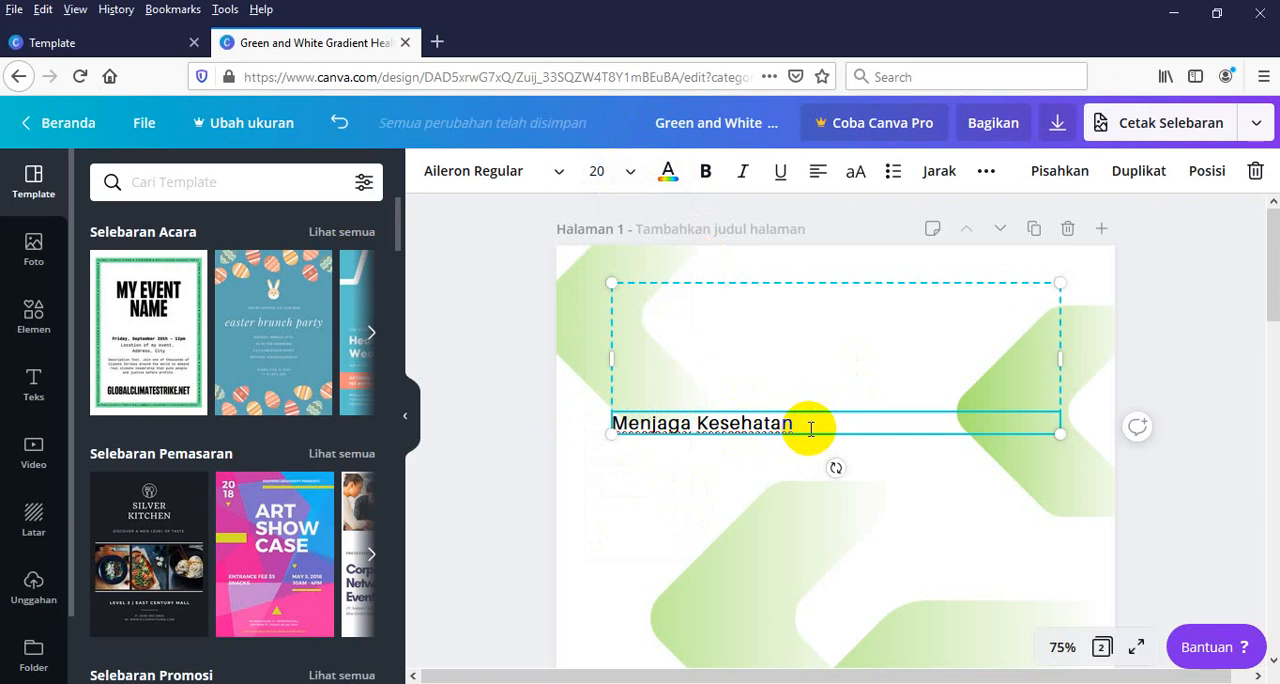
left_click_drag(804, 425, 600, 420)
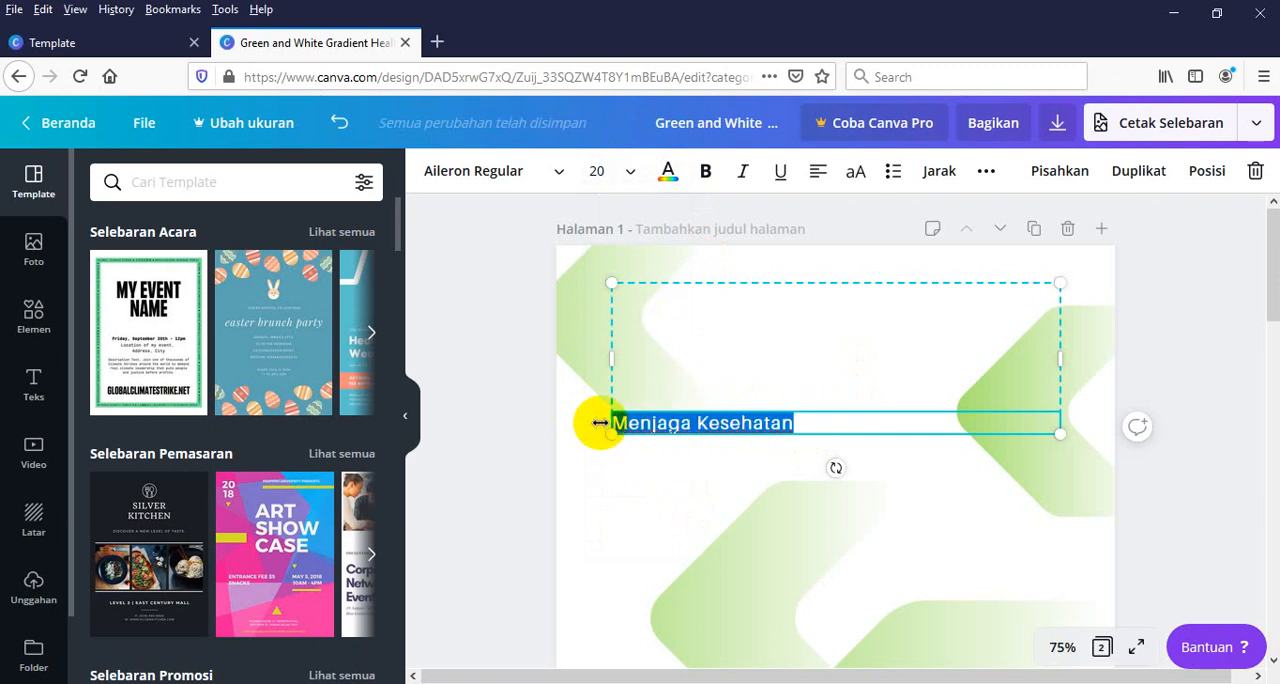
left_click(625, 173)
left_click_drag(691, 263, 677, 334)
left_click(608, 438)
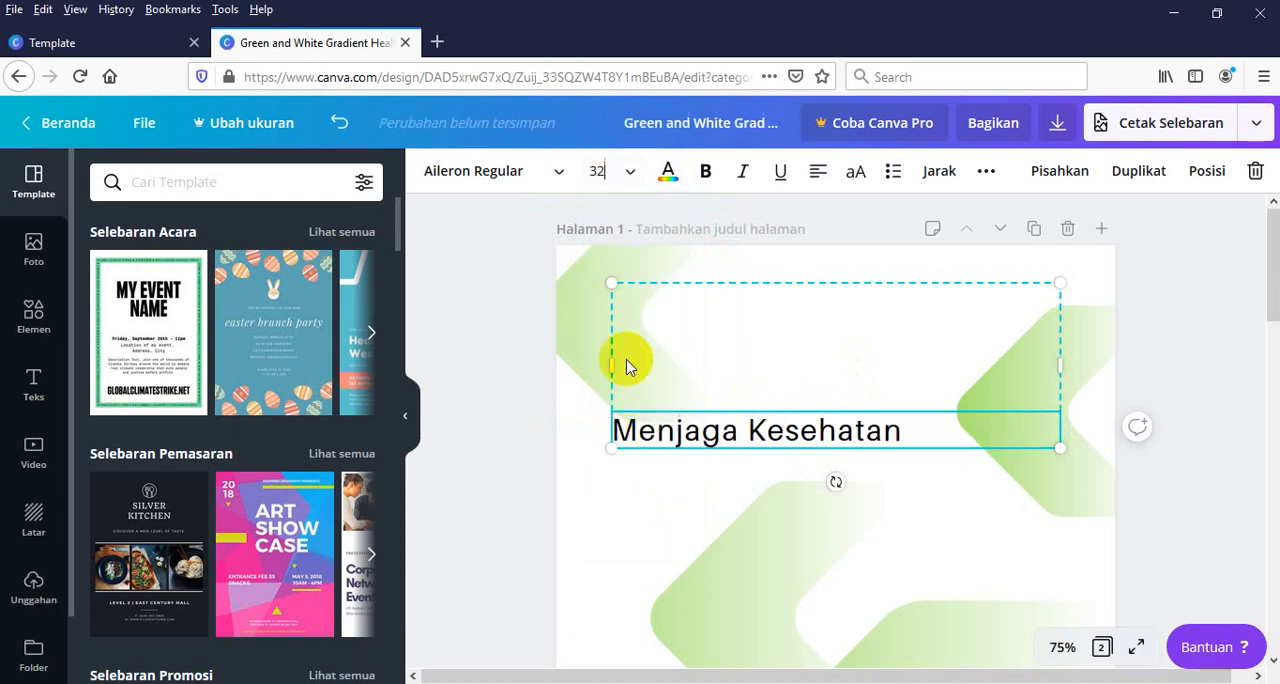
left_click(626, 171)
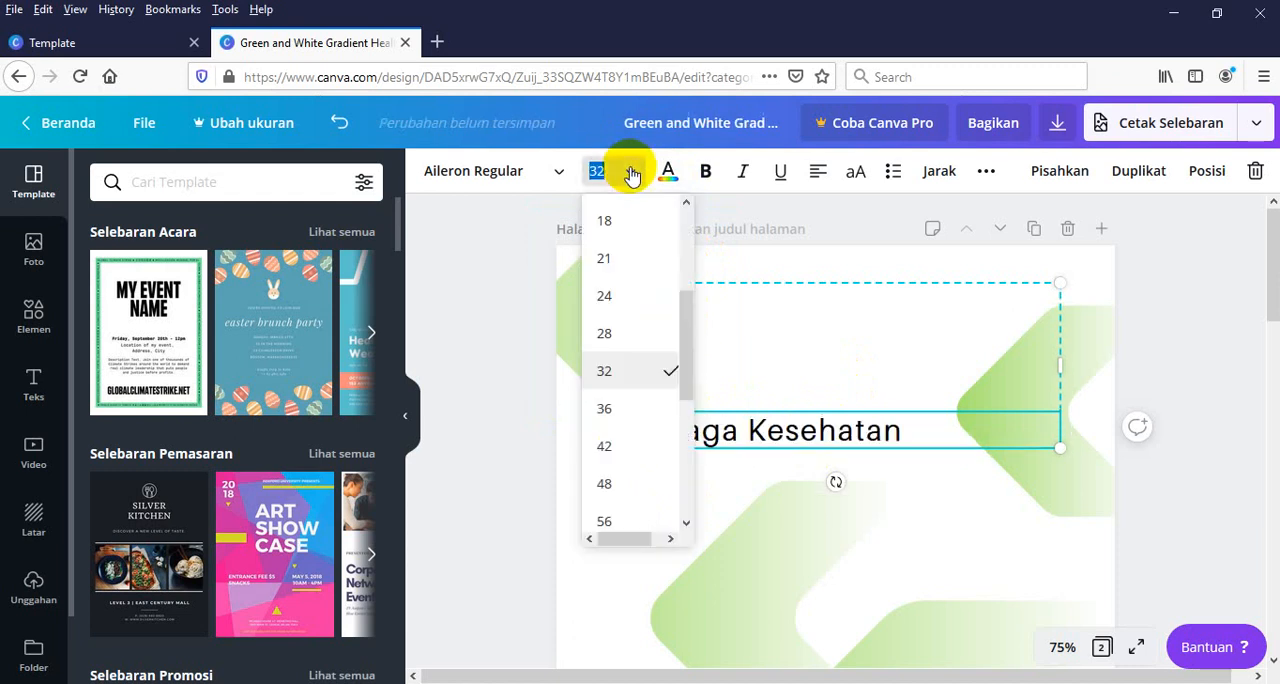
left_click(604, 452)
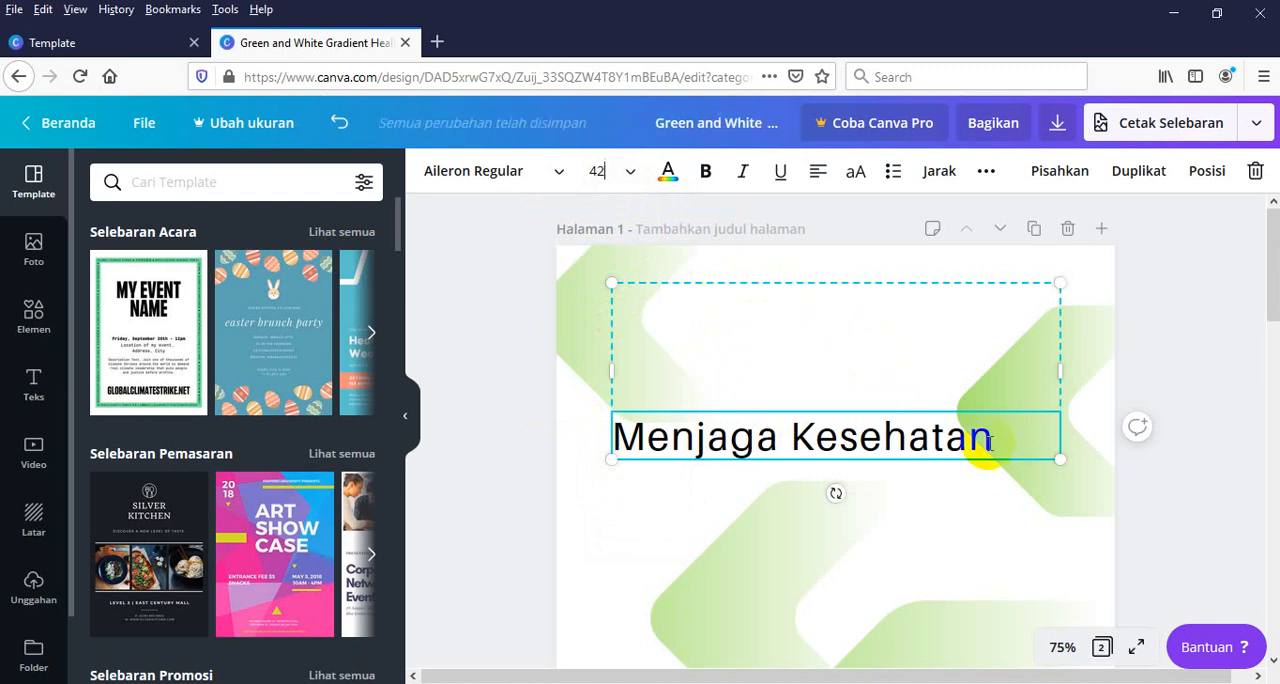
left_click_drag(990, 443, 610, 437)
key("ctrl+c")
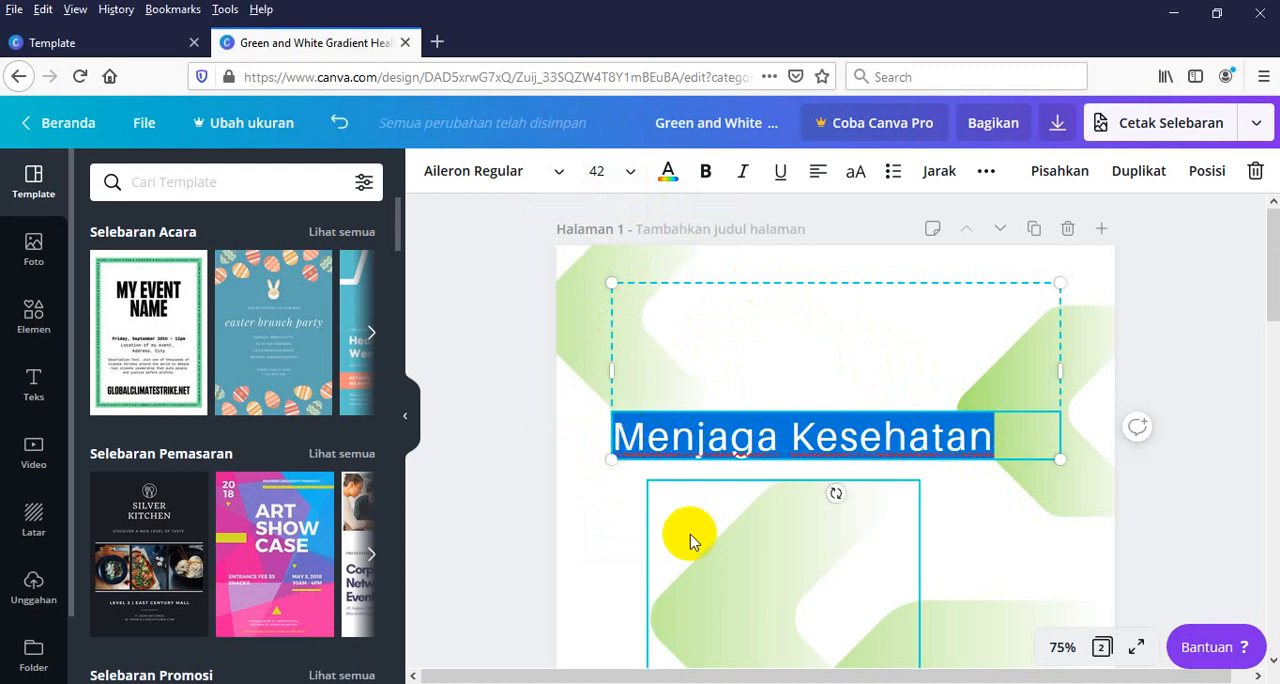
Remove "Menjaga Kesehatan" from the subtitle box and paste it into the empty heading box above
key("BackSpace")
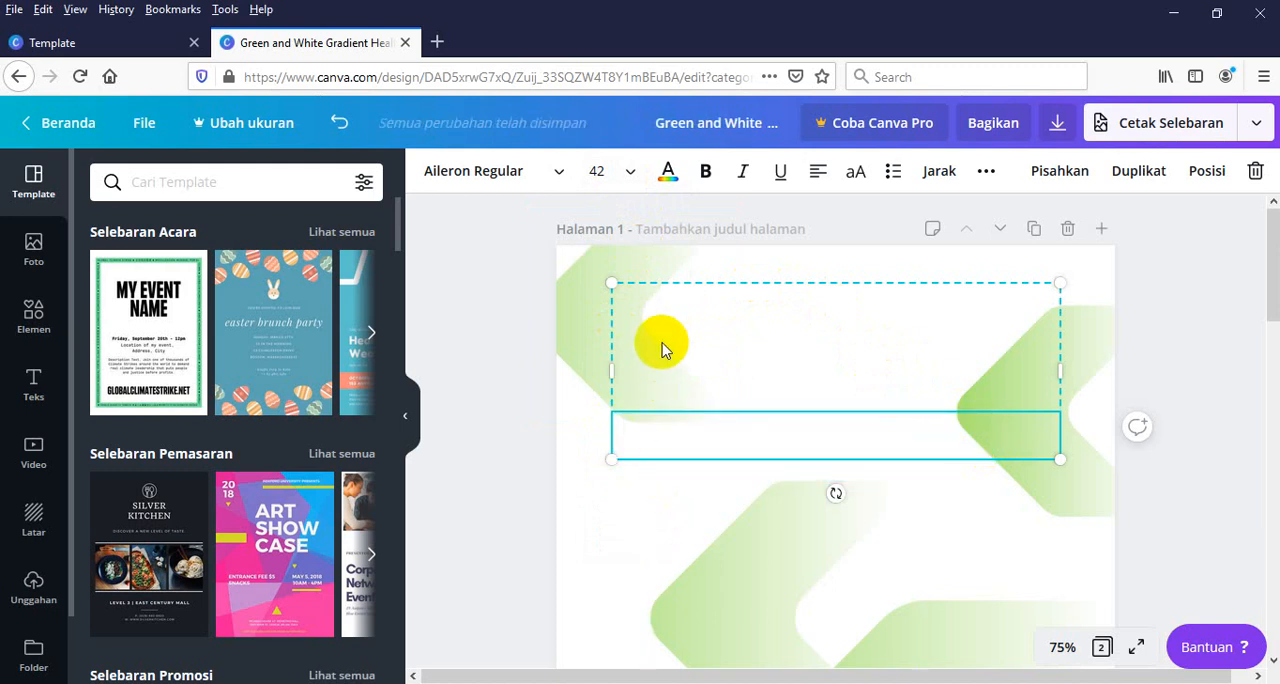
left_click(663, 346)
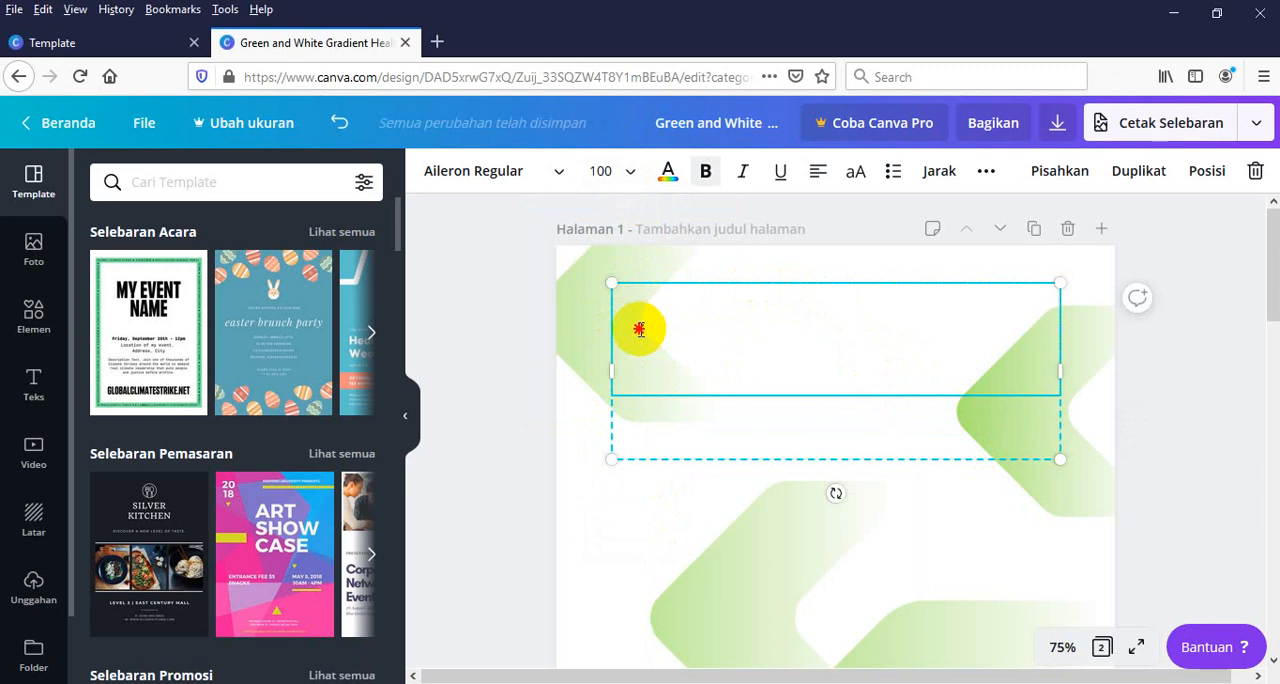
key("ctrl+v")
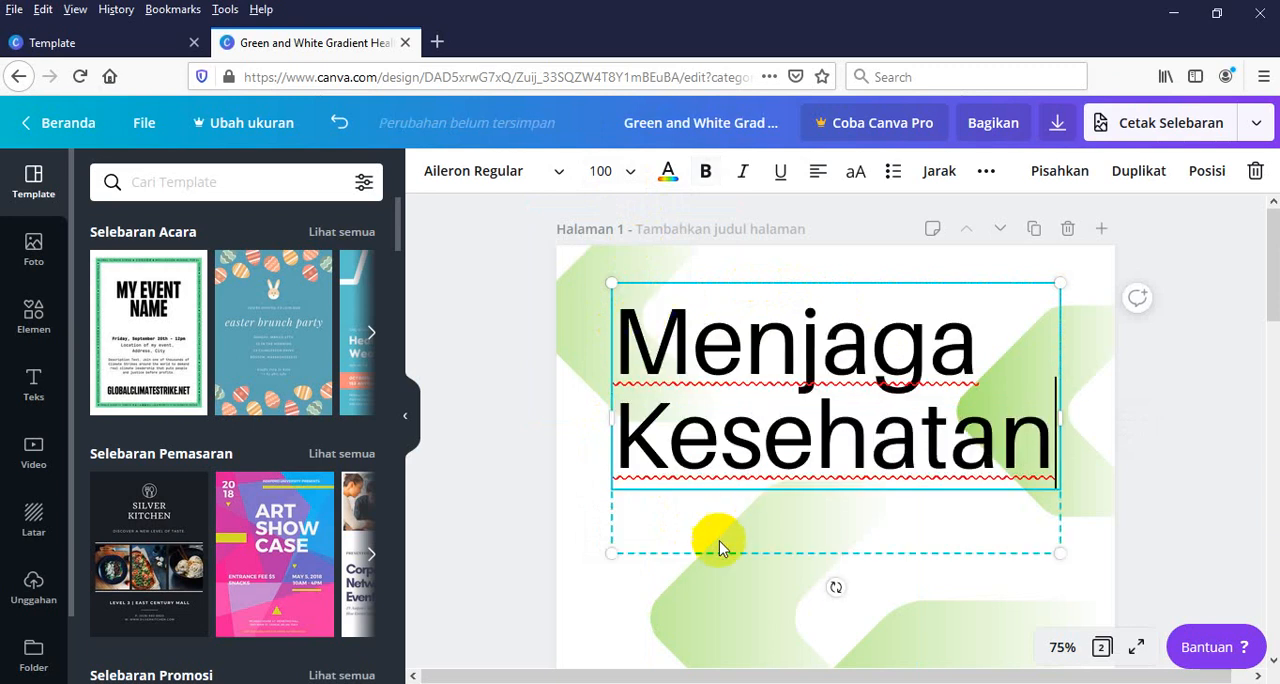
left_click(673, 532)
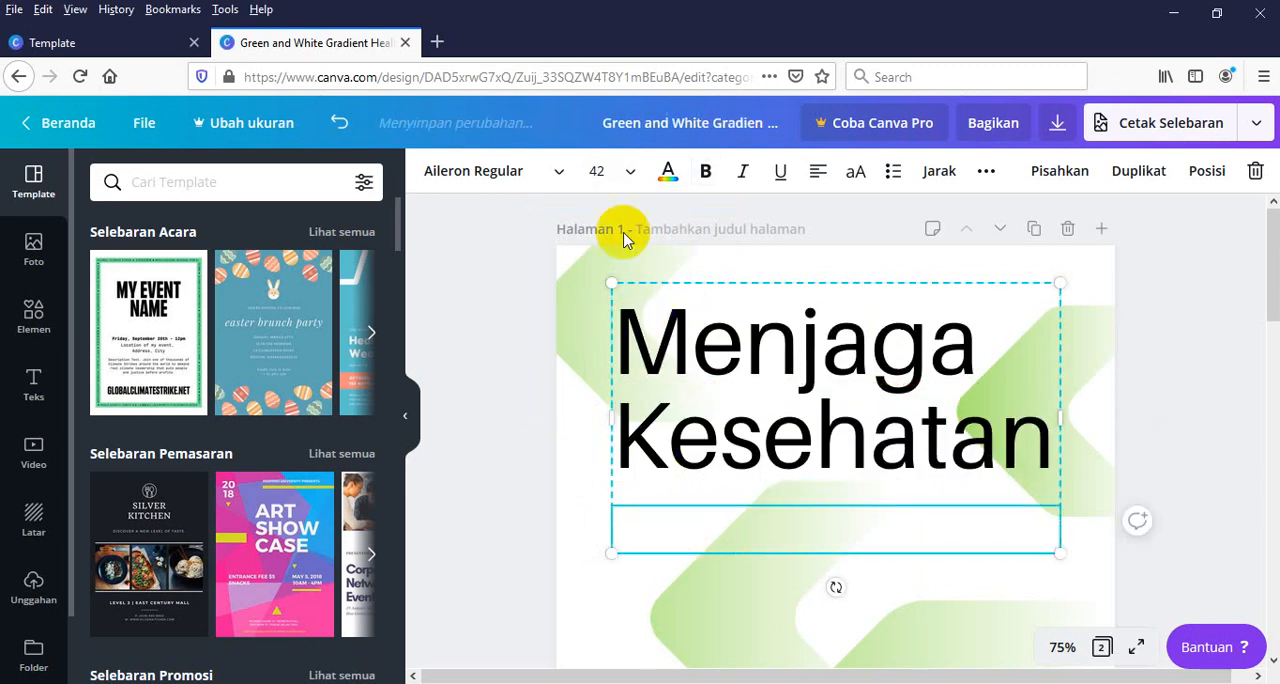
Insert an empty line before "Menjaga Kesehatan" in the heading box, moving the text down one line
left_click(628, 320)
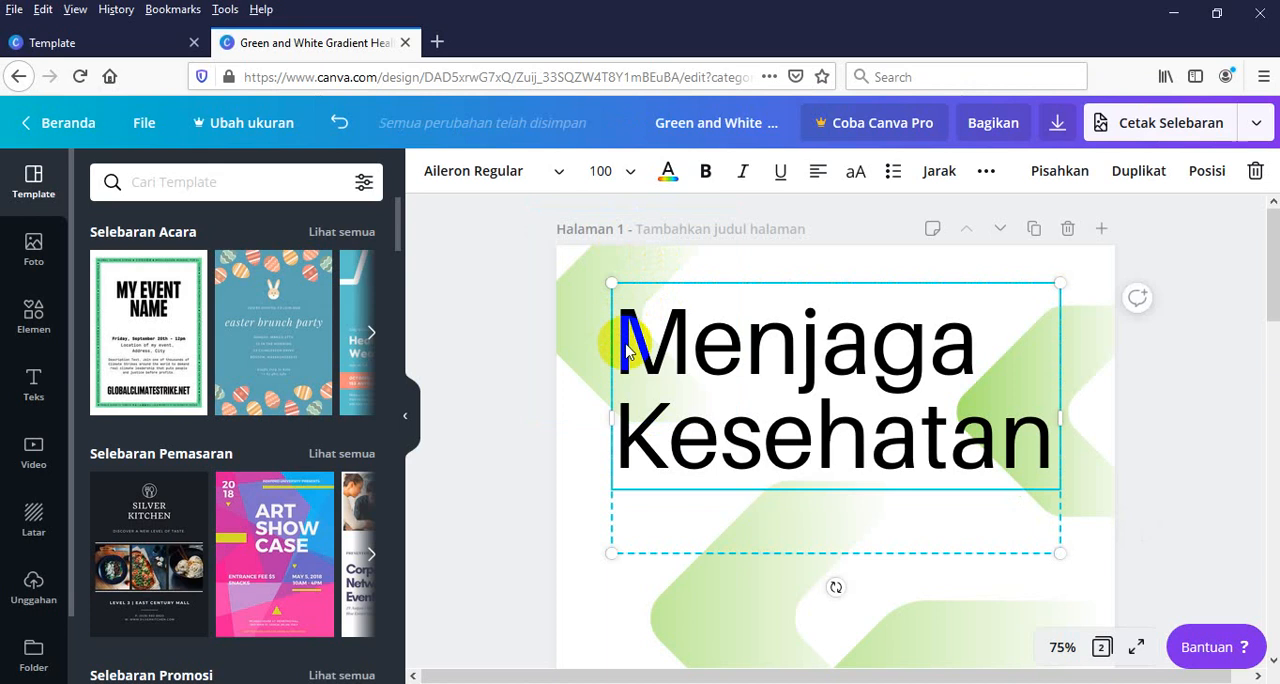
left_click(622, 346)
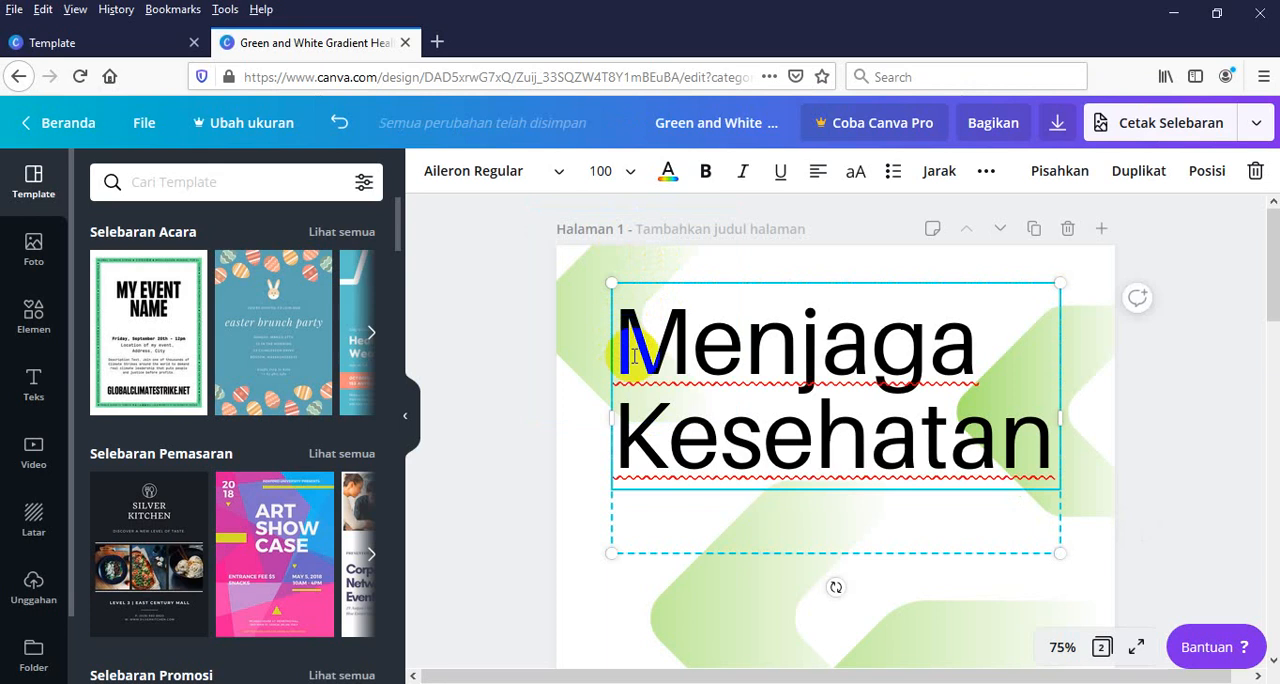
key("Return")
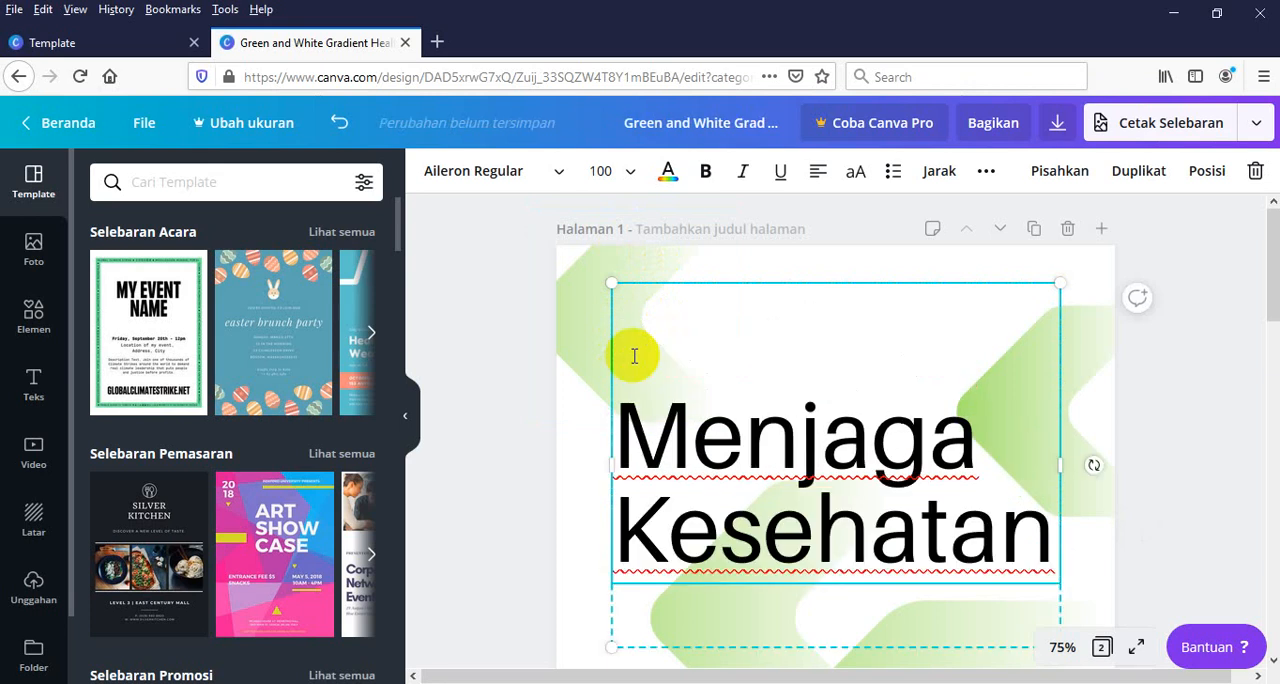
left_click(1094, 354)
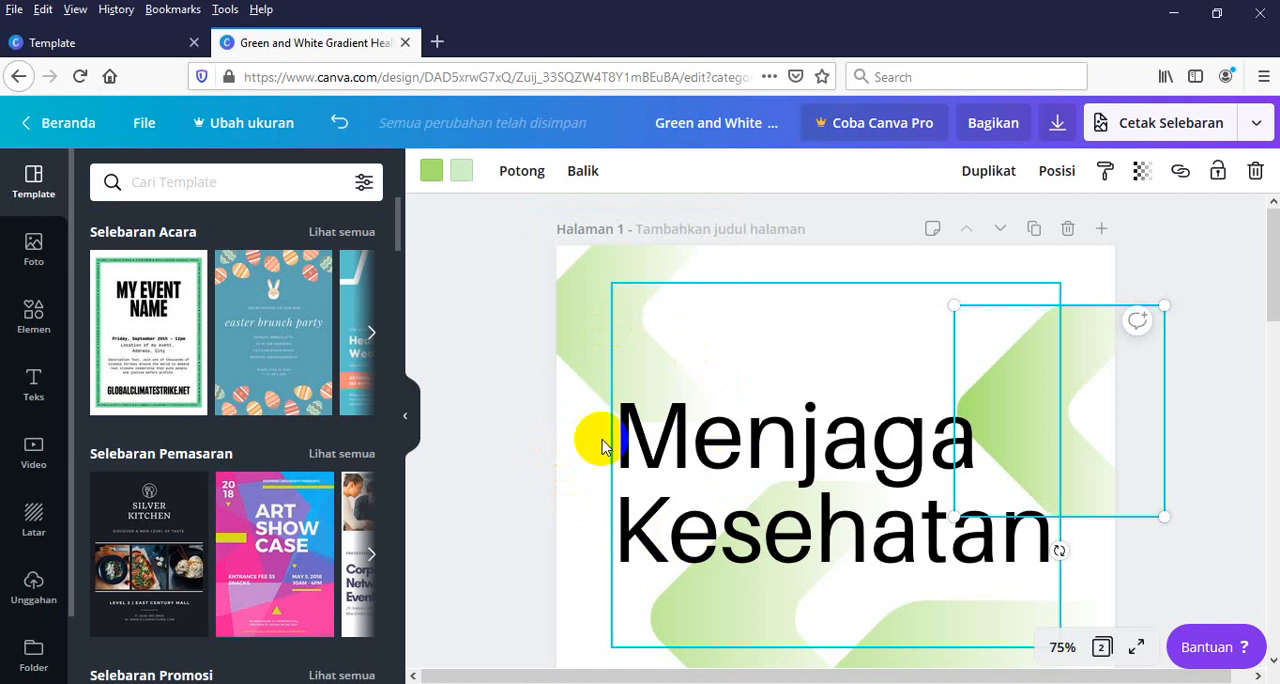
Place the uploaded strip of institution logos (DISDIK, TIKomDik, SMK Bisa-Hebat) above the heading at the top of the flyer page
left_click(27, 590)
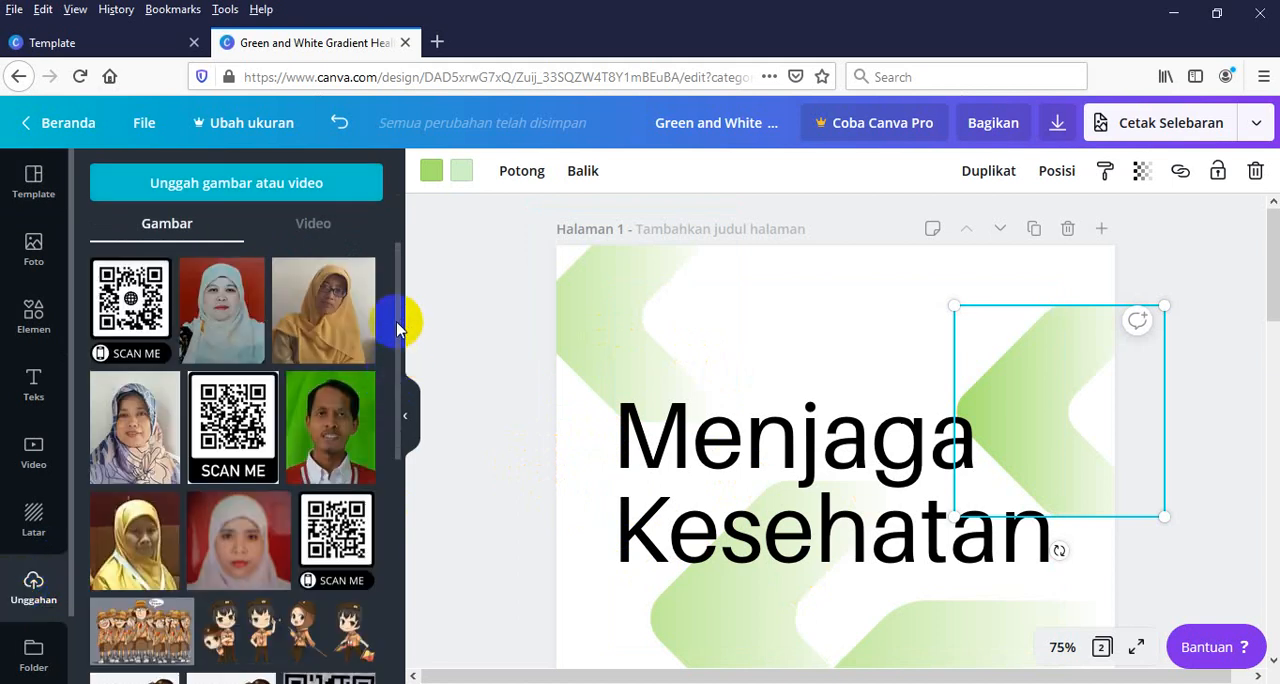
left_click_drag(398, 325, 372, 380)
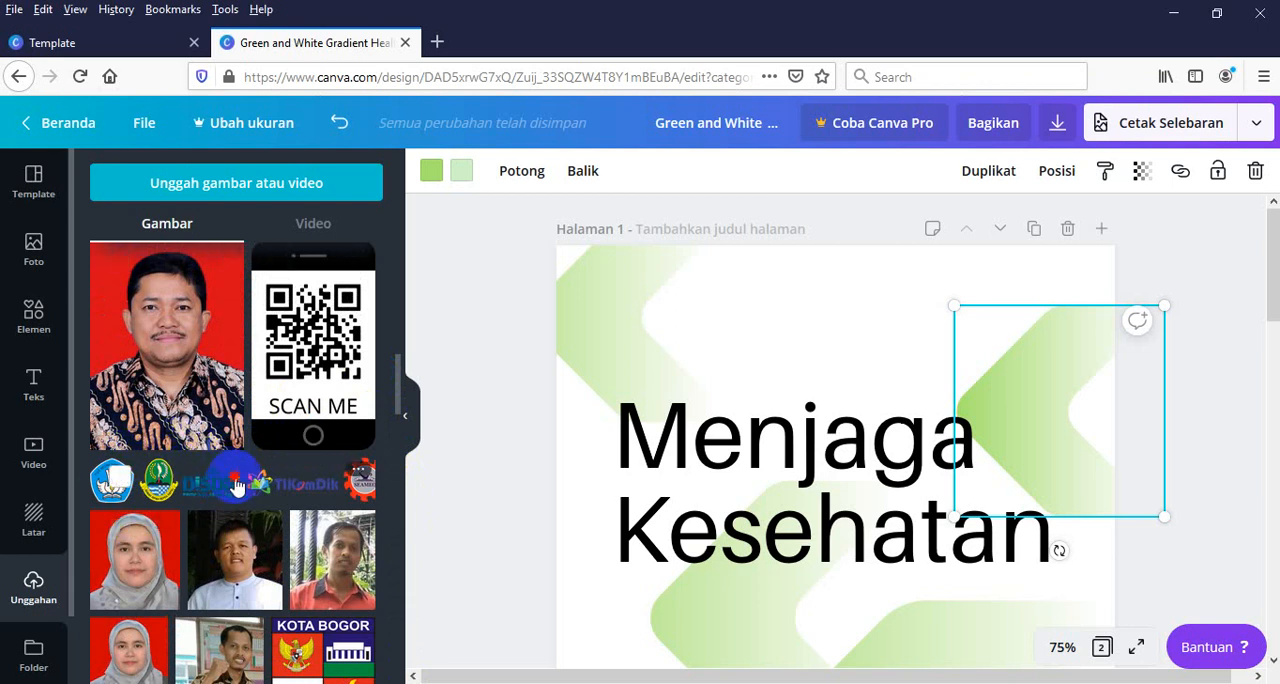
left_click_drag(237, 486, 724, 311)
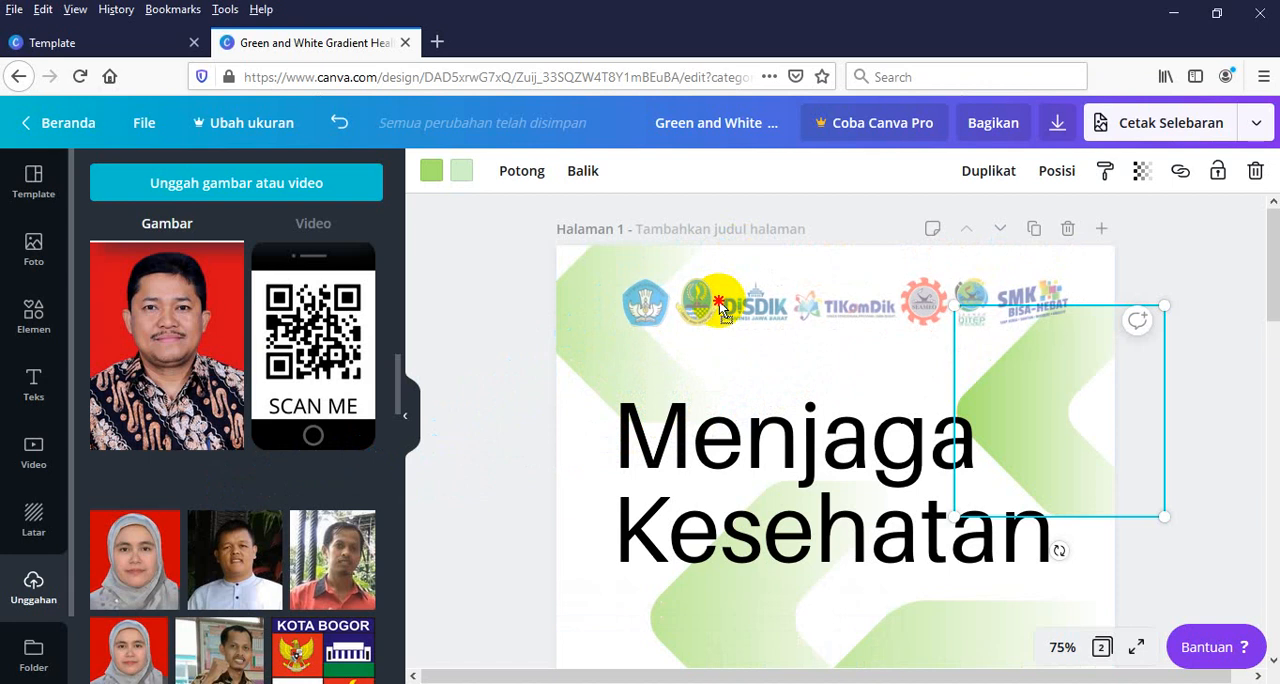
left_click_drag(720, 310, 720, 310)
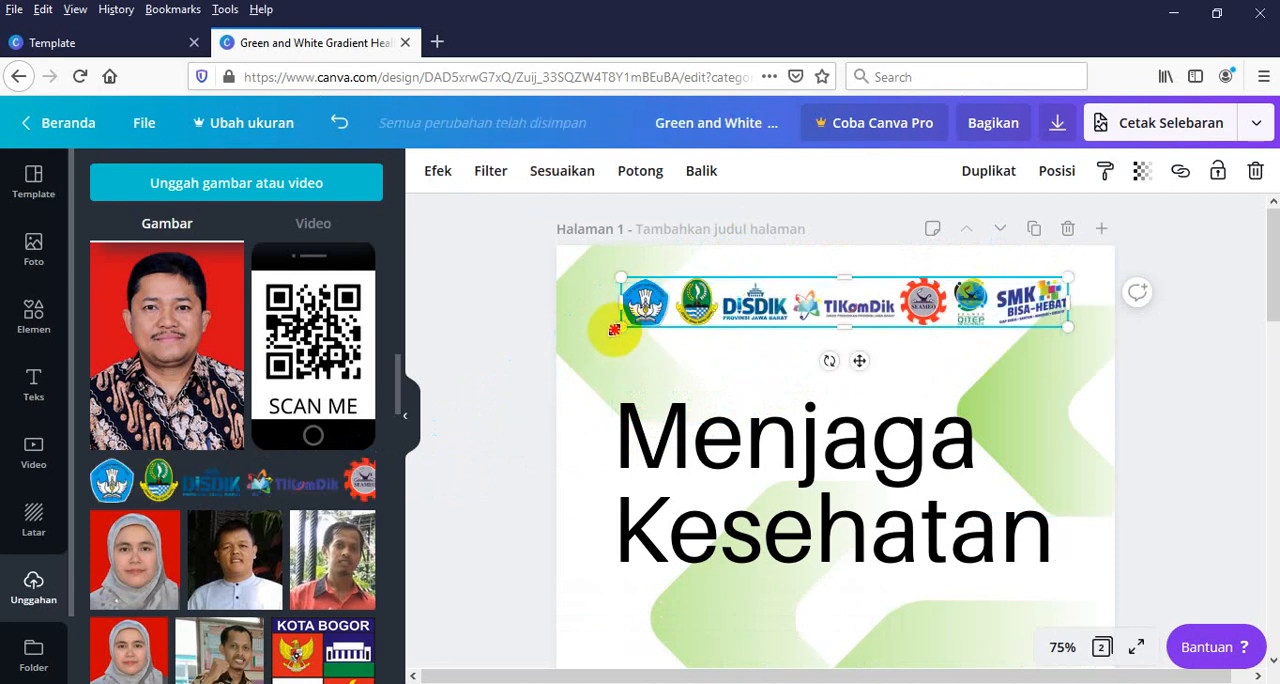
Enlarge the logo strip slightly and nudge it right and down within the space above the heading
left_click_drag(614, 330, 591, 354)
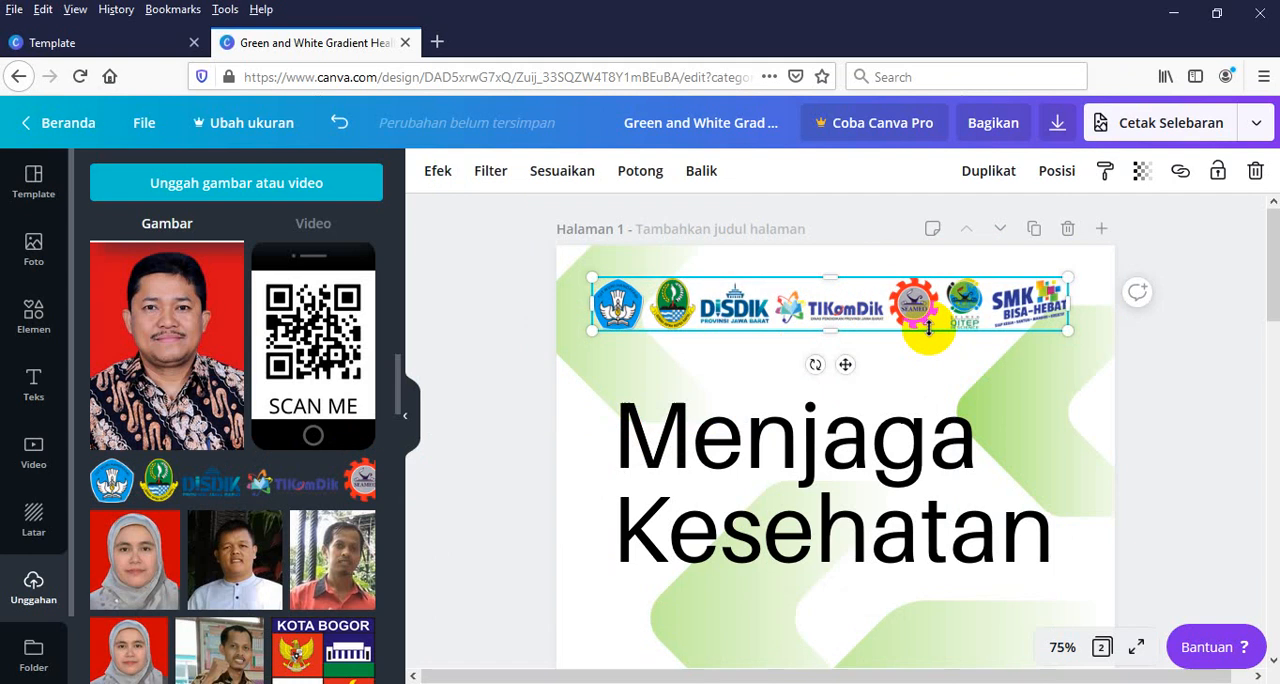
key("Right")
key("Right")
key("Right")
key("Right")
key("Right")
key("Right")
key("Right")
key("Right")
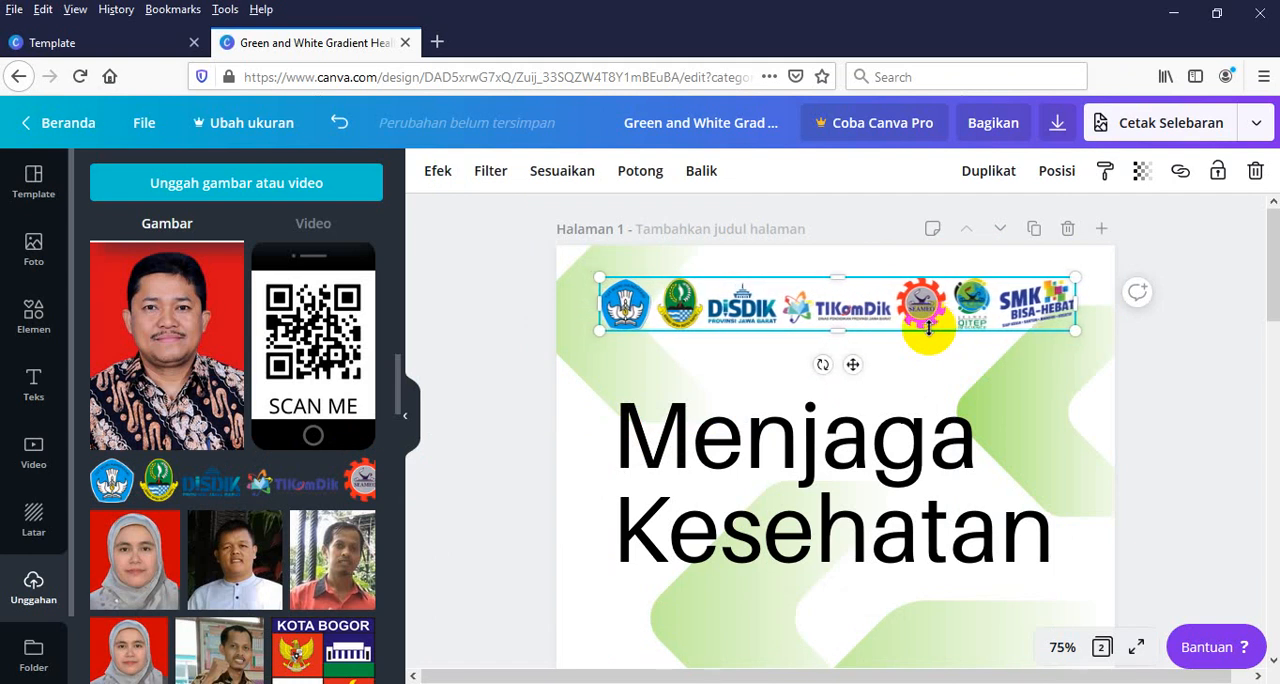
key("Right")
key("Right")
key("Right")
key("Right")
key("Right")
key("Right")
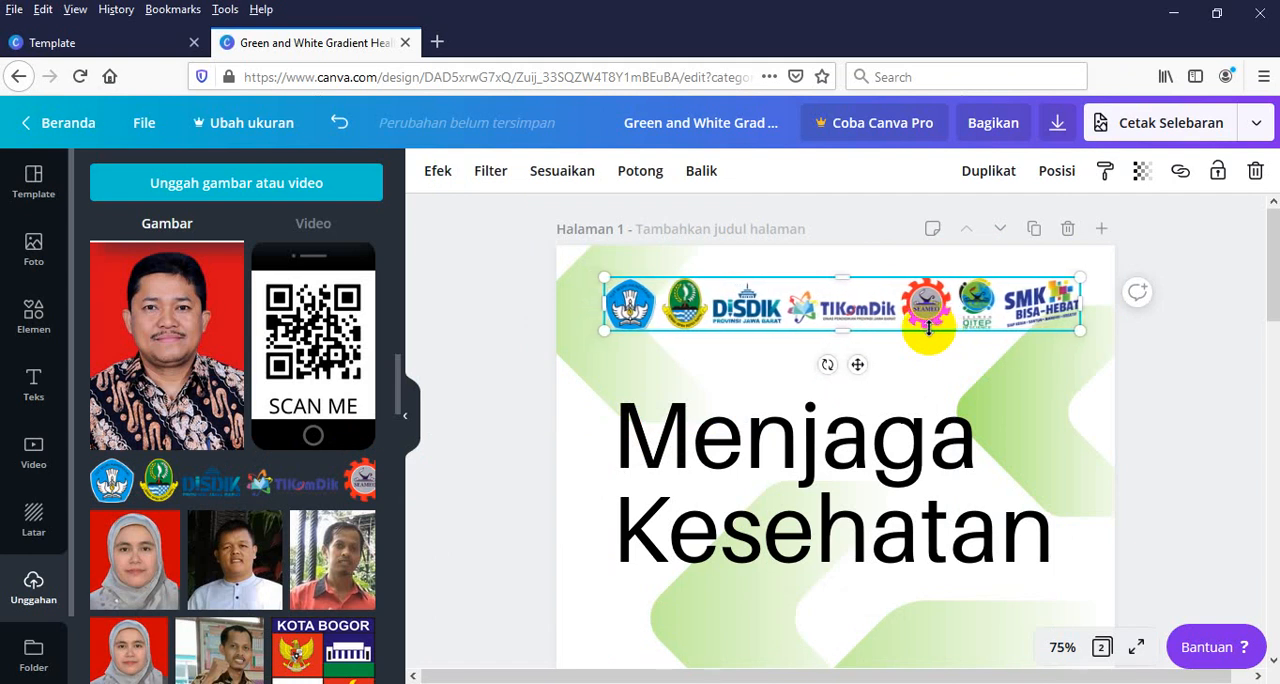
key("Down")
key("Down")
key("Down")
key("Down")
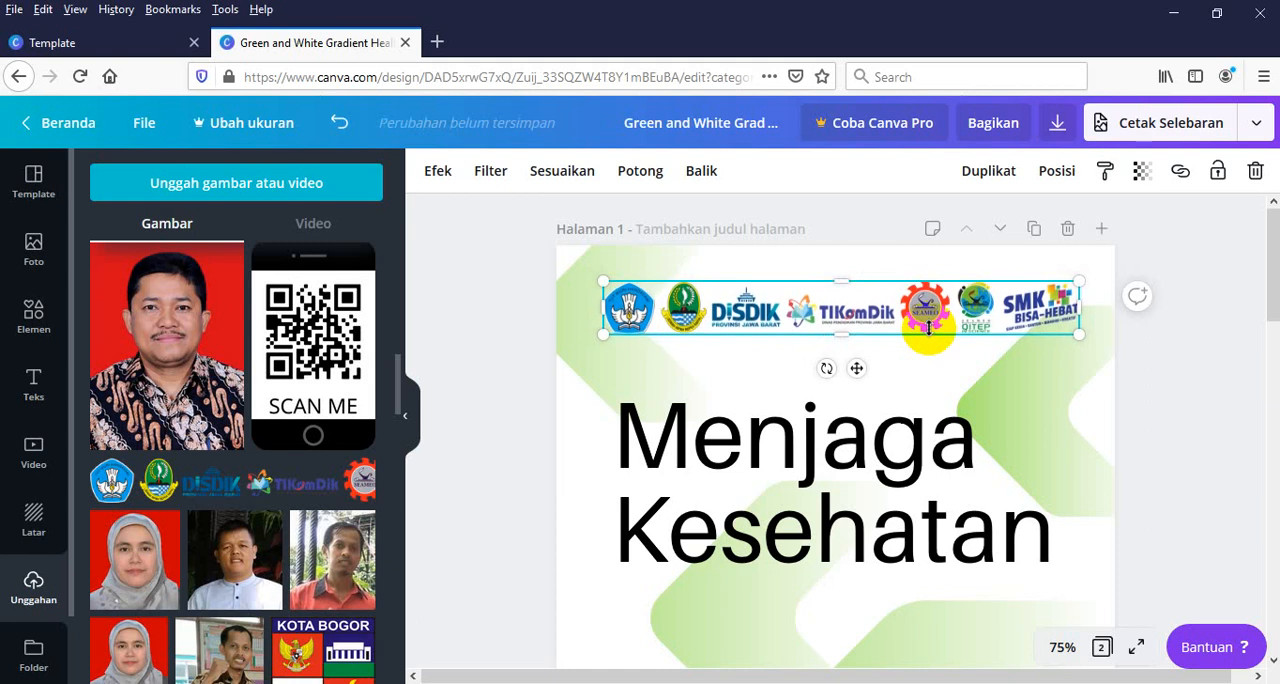
key("Up")
key("Down")
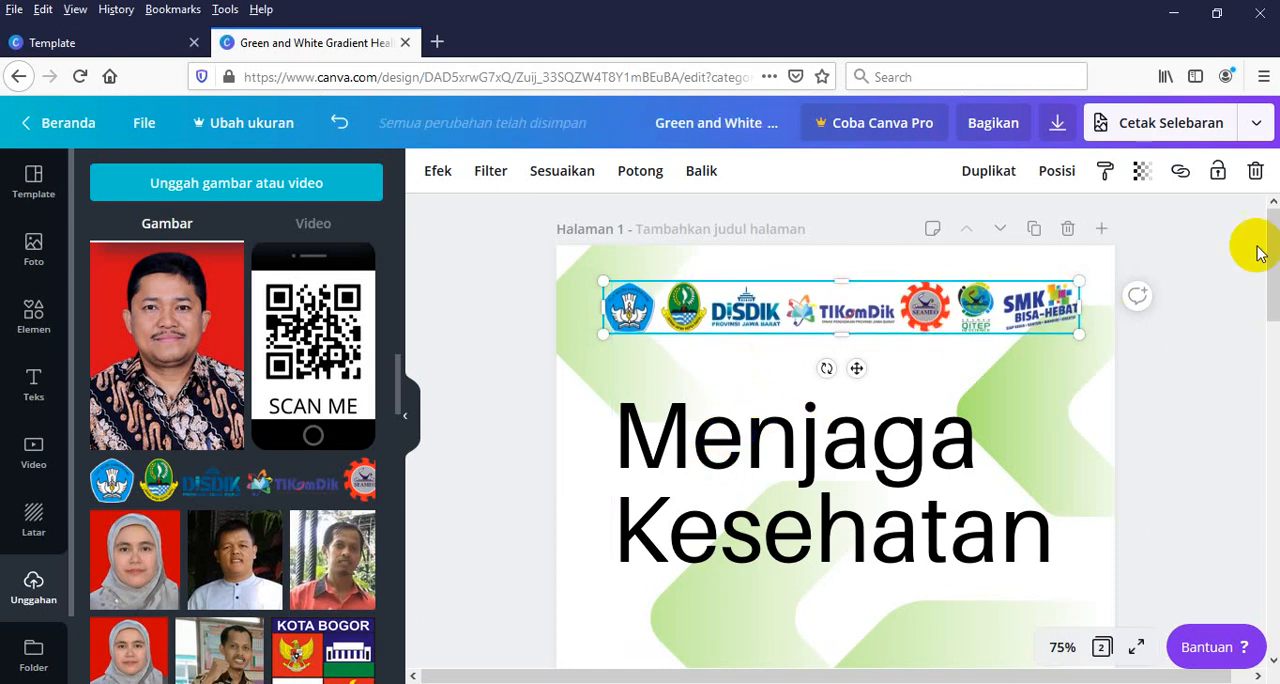
mouse_move(1277, 251)
left_mouse_down()
mouse_move(1277, 272)
mouse_move(1278, 229)
left_mouse_up()
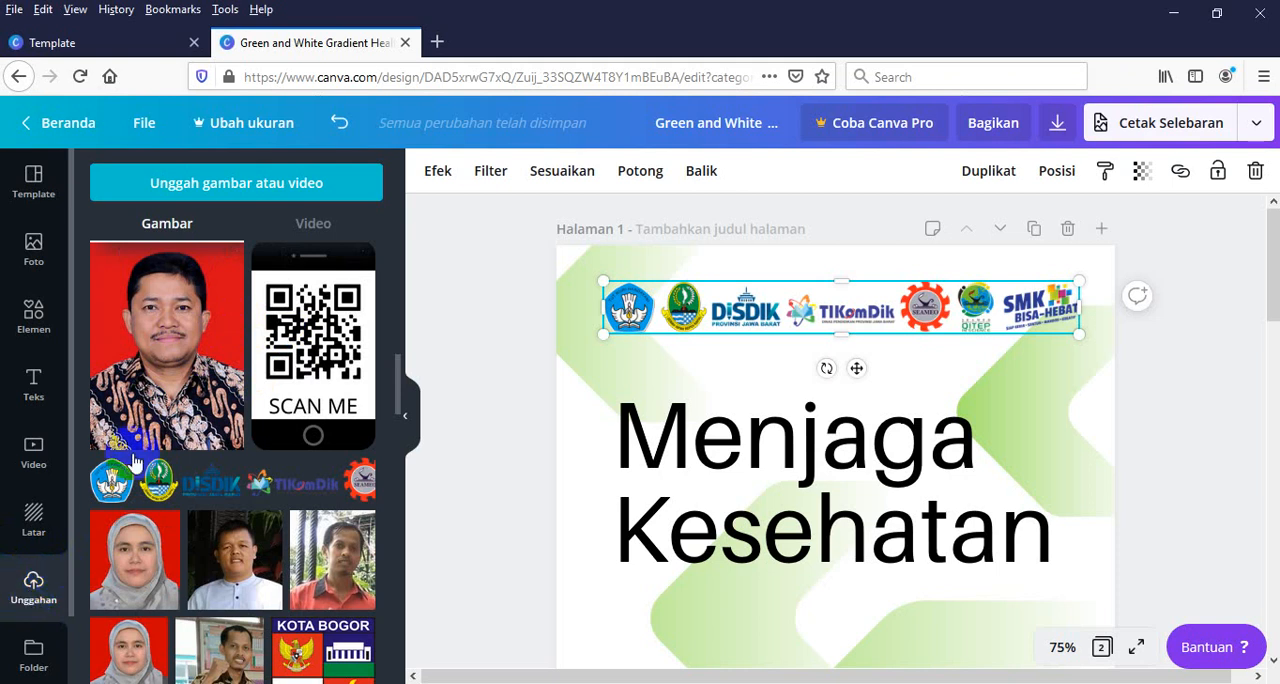
Upload the image "My Pas Foto" from the Downloads folder and bring it into view among the uploaded images
left_click(241, 190)
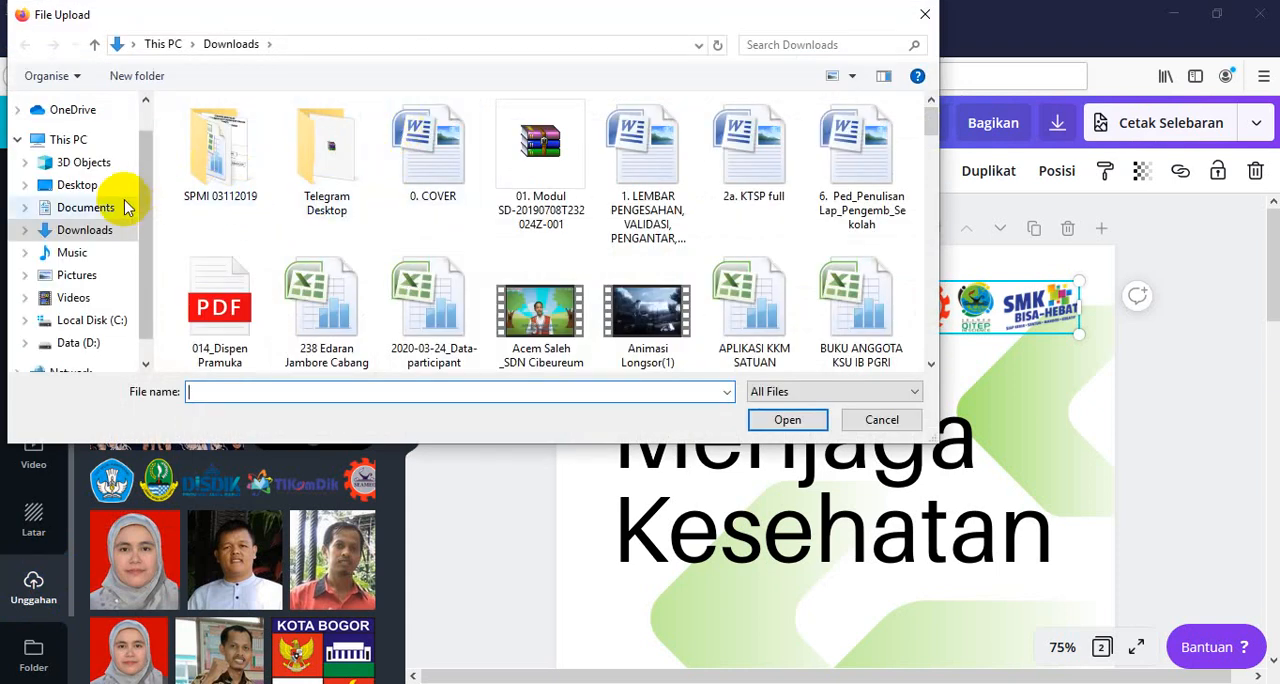
left_click_drag(935, 120, 937, 218)
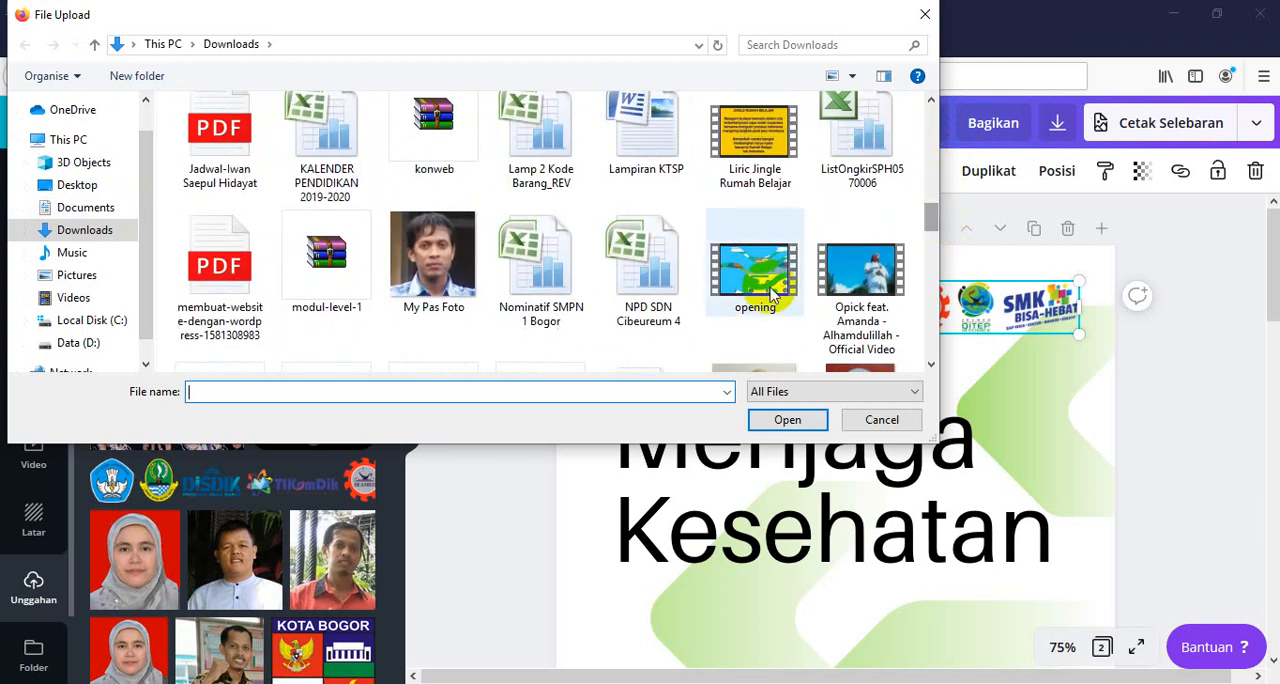
left_click(432, 262)
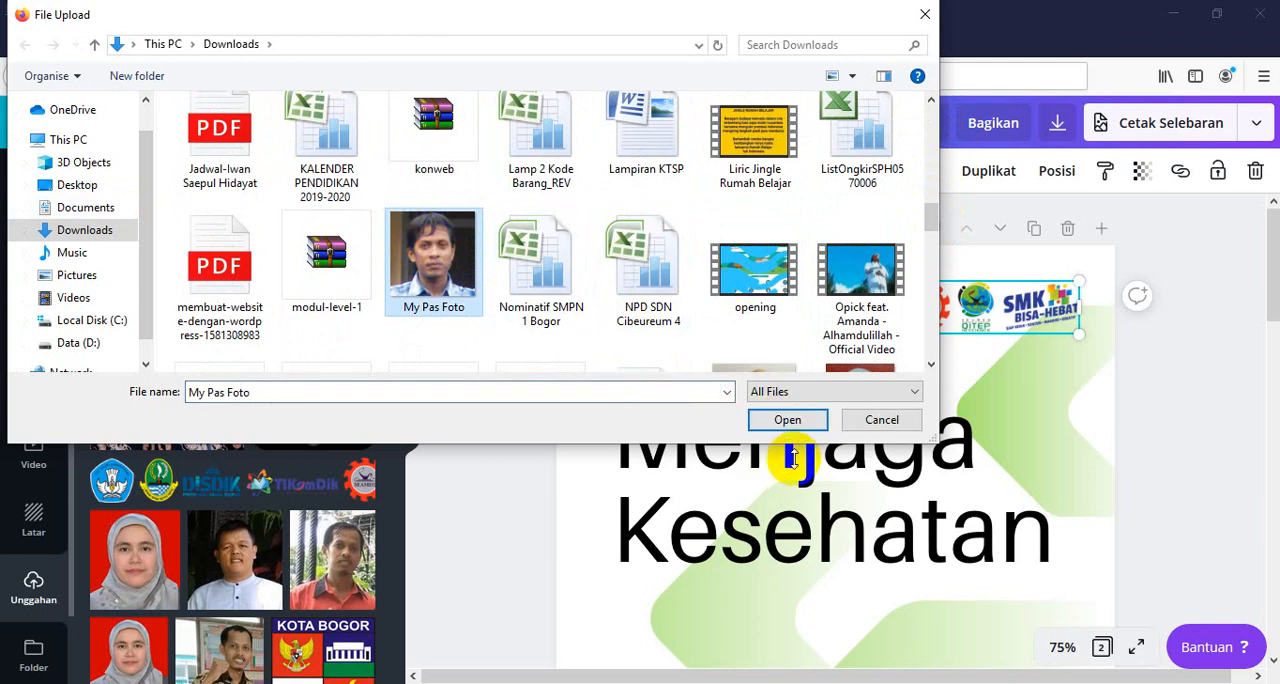
left_click(788, 420)
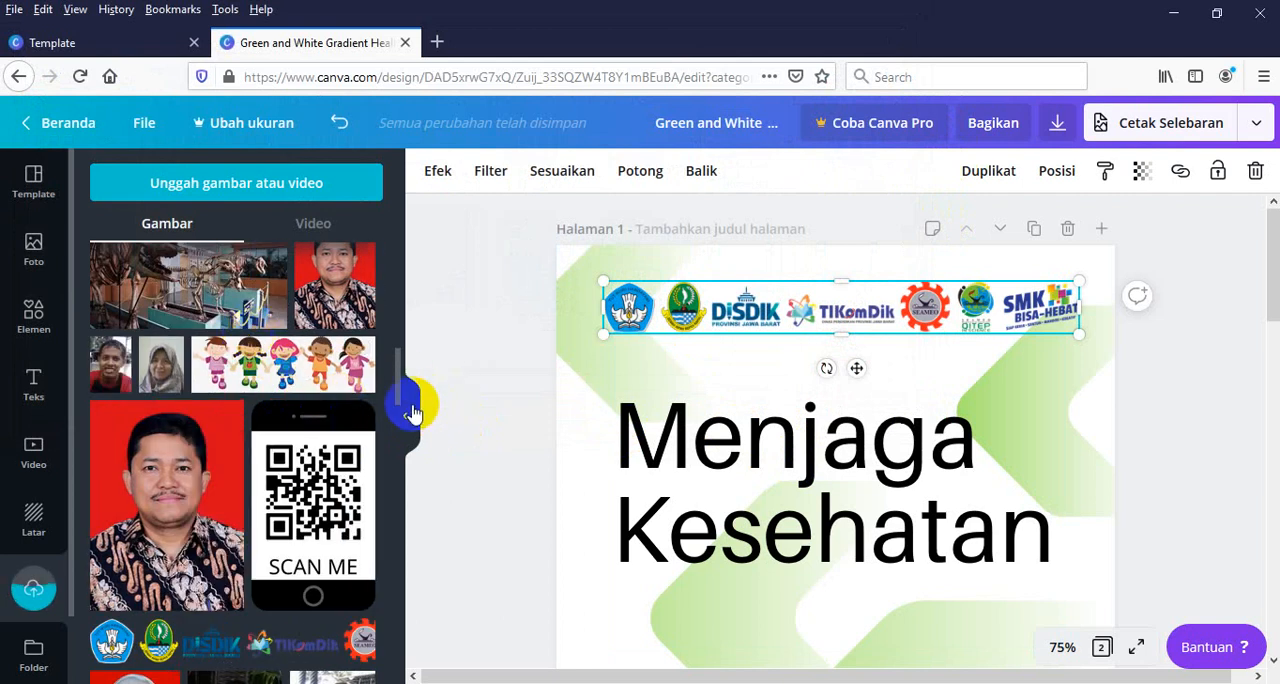
left_click(28, 583)
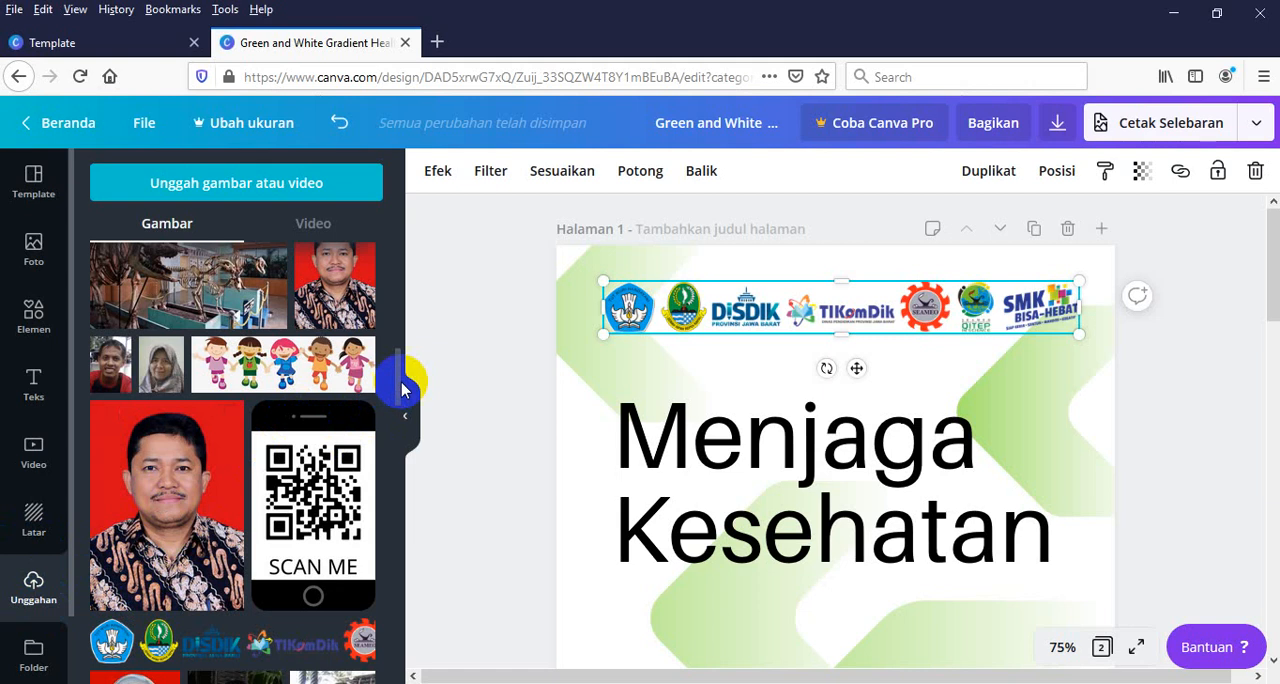
left_click_drag(400, 385, 398, 233)
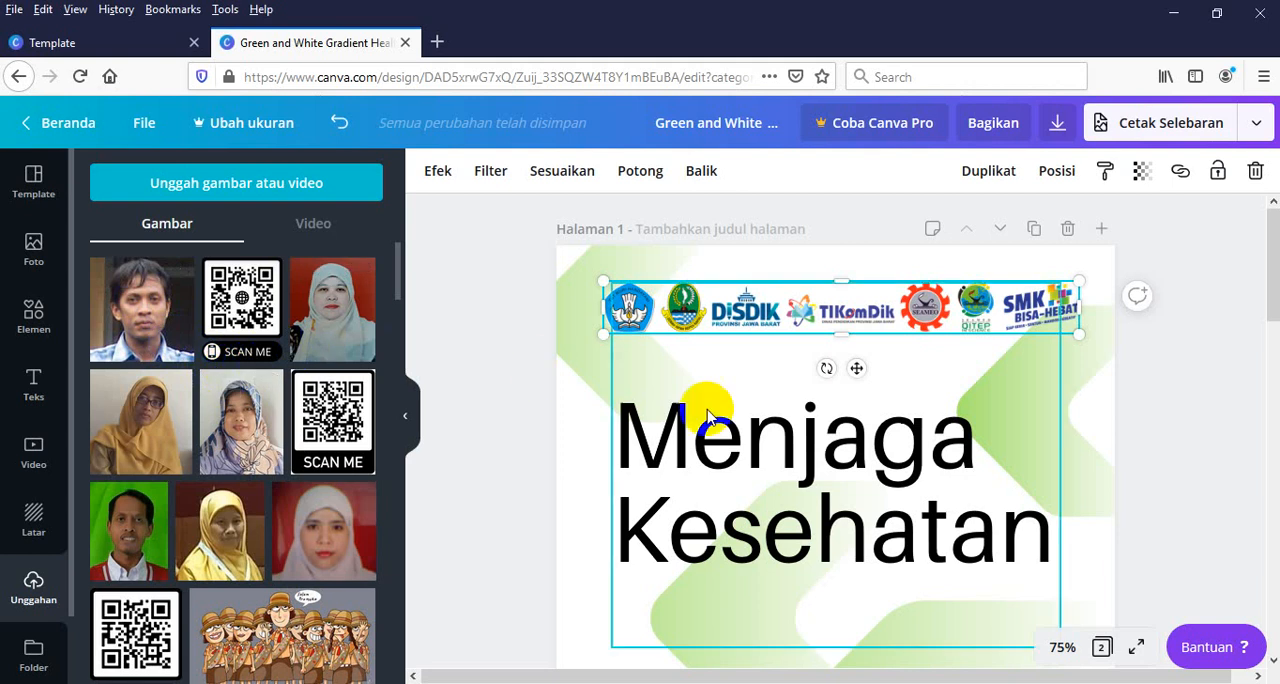
Place the newly uploaded portrait photo on the flyer page, over the heading area
left_click_drag(1274, 272, 1274, 330)
scroll(835, 430, "up", 3)
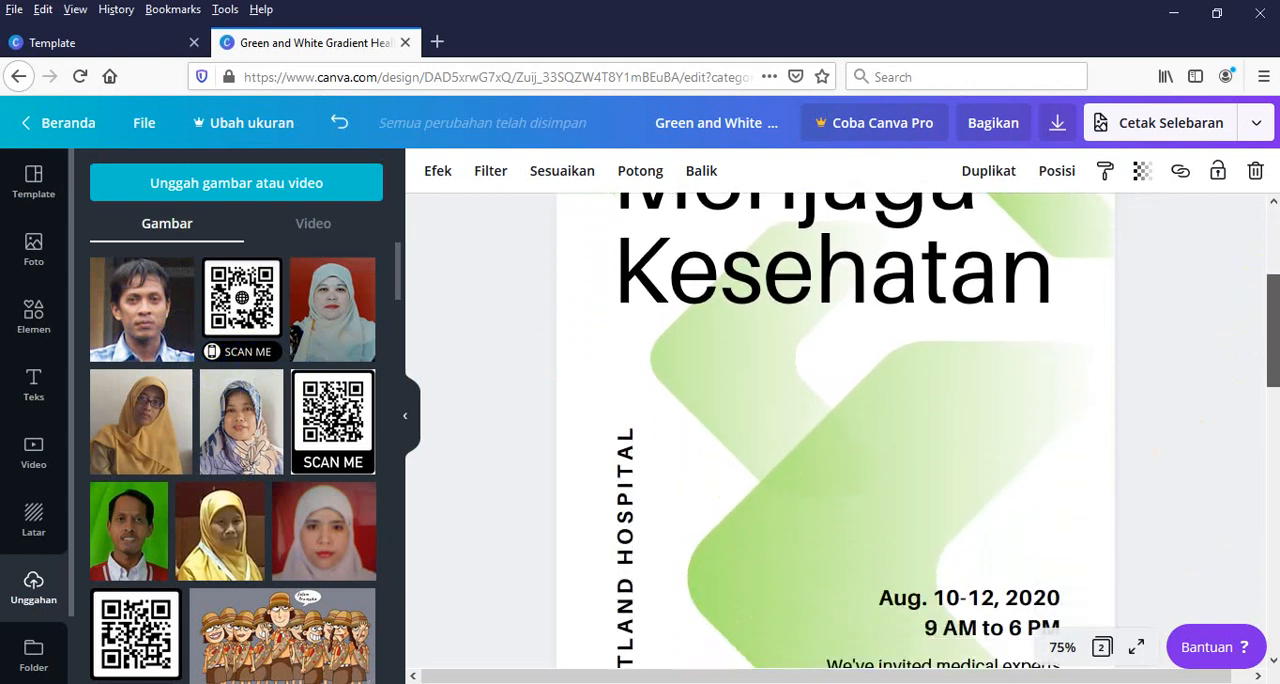
scroll(835, 430, "down", 1)
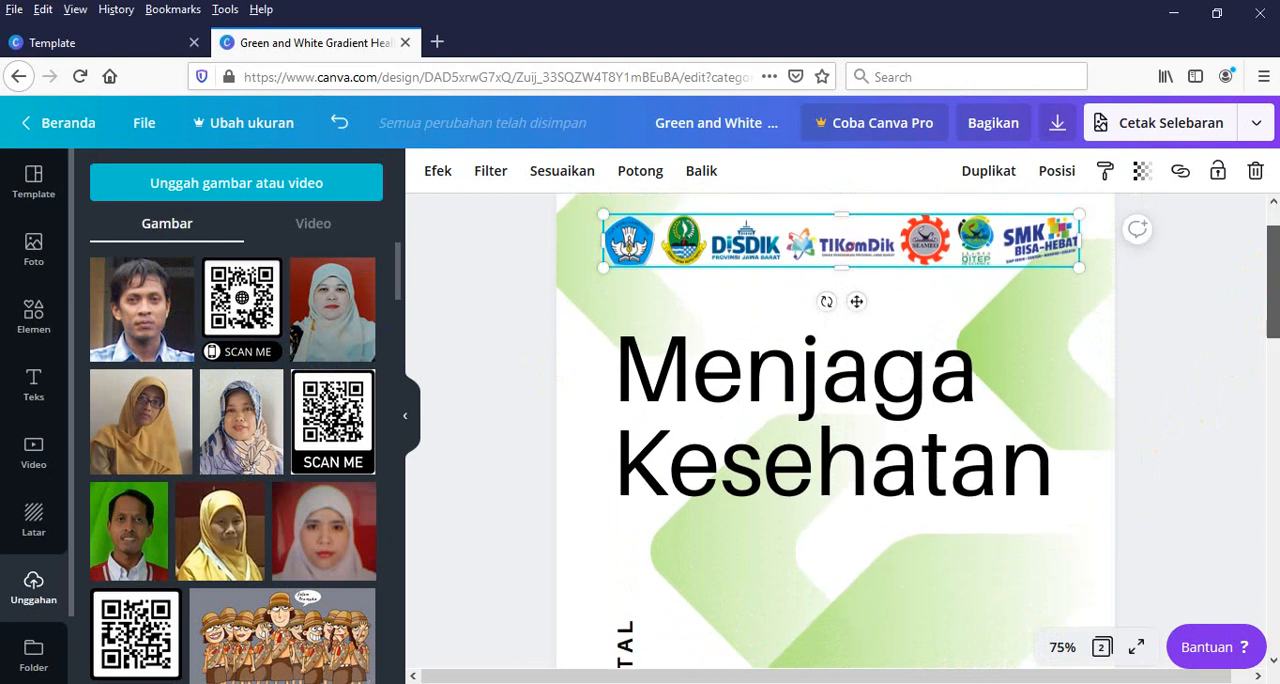
left_click(1221, 325)
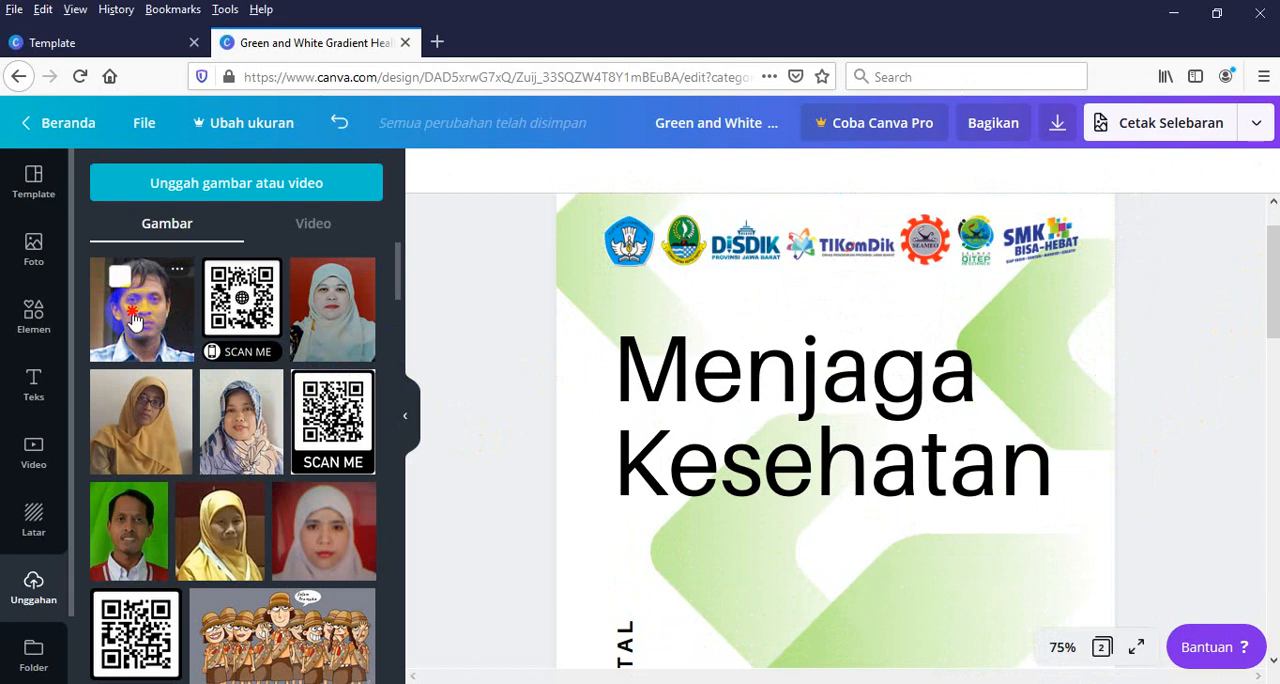
left_click_drag(133, 318, 751, 316)
left_click_drag(855, 428, 890, 460)
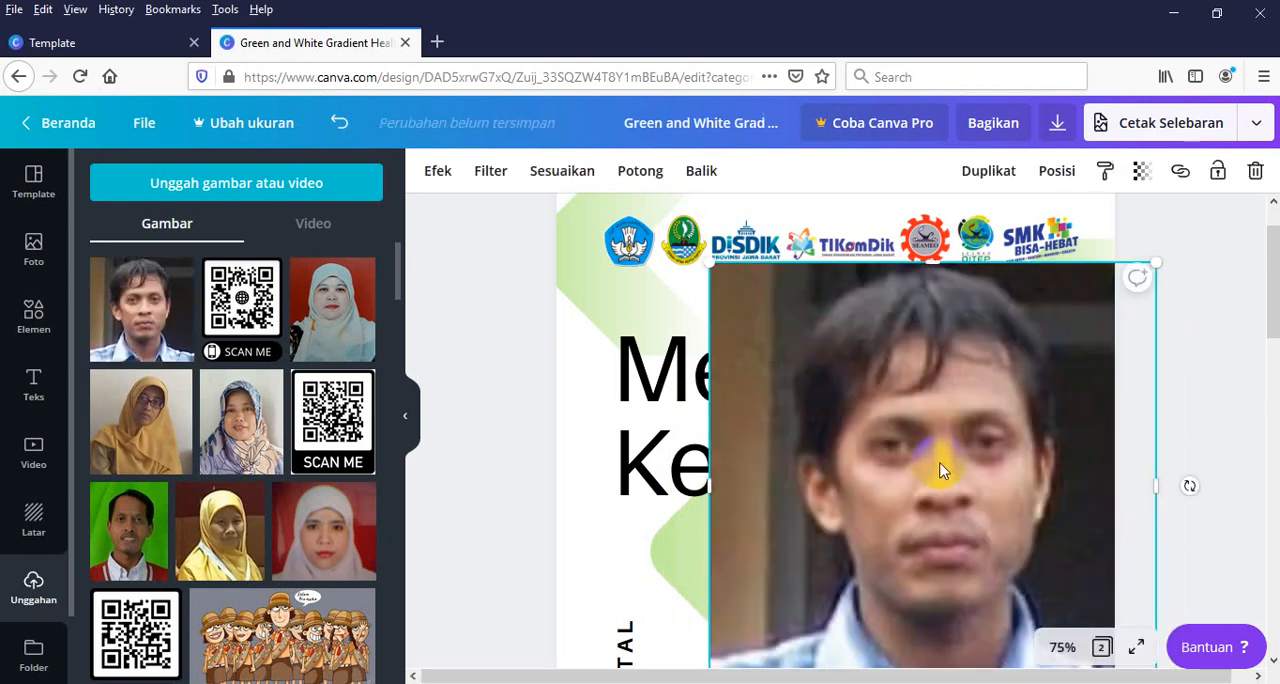
Shrink the portrait photo to a thumbnail just below the heading and delete it from the page
left_click_drag(1272, 291, 1272, 305)
left_click(1237, 278)
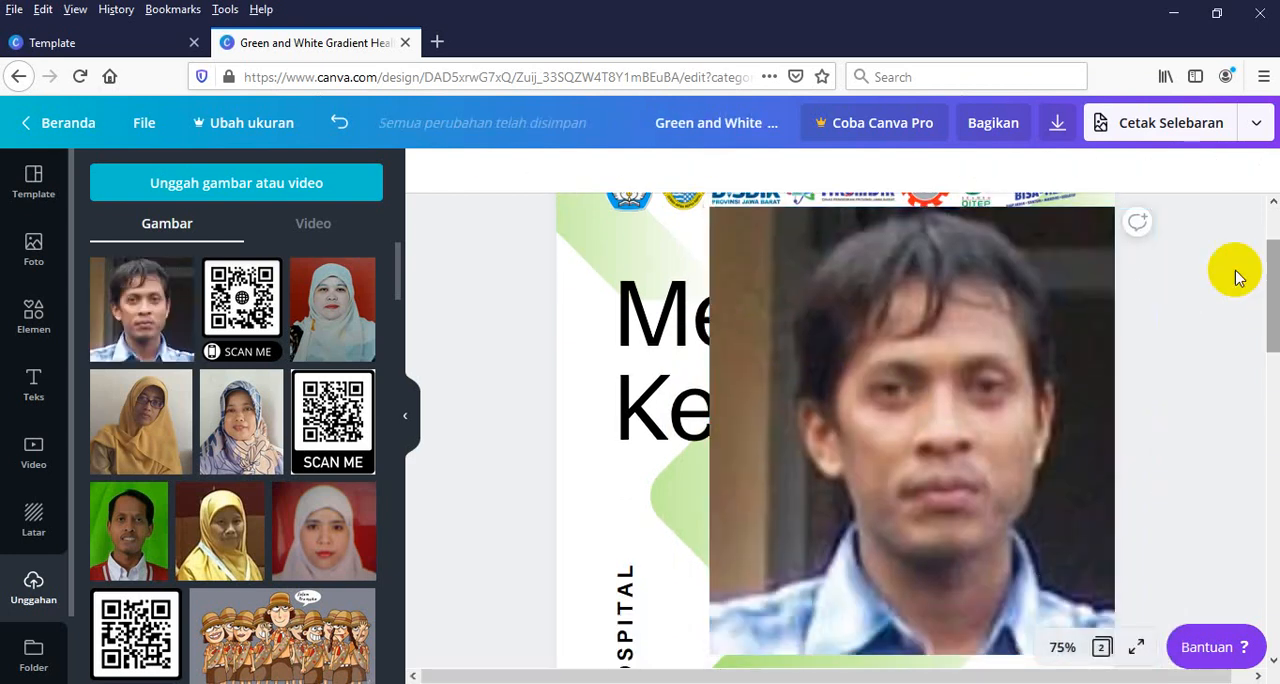
left_click(1098, 250)
left_click_drag(1148, 207, 777, 529)
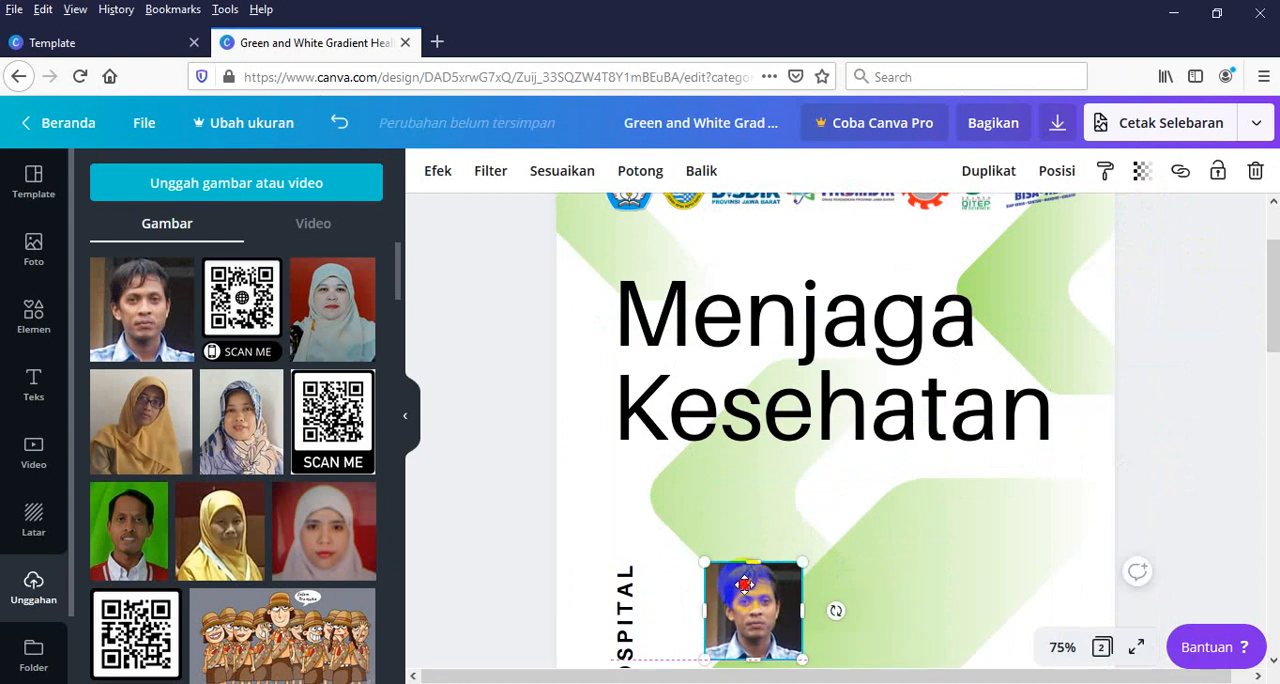
left_click_drag(746, 599, 769, 500)
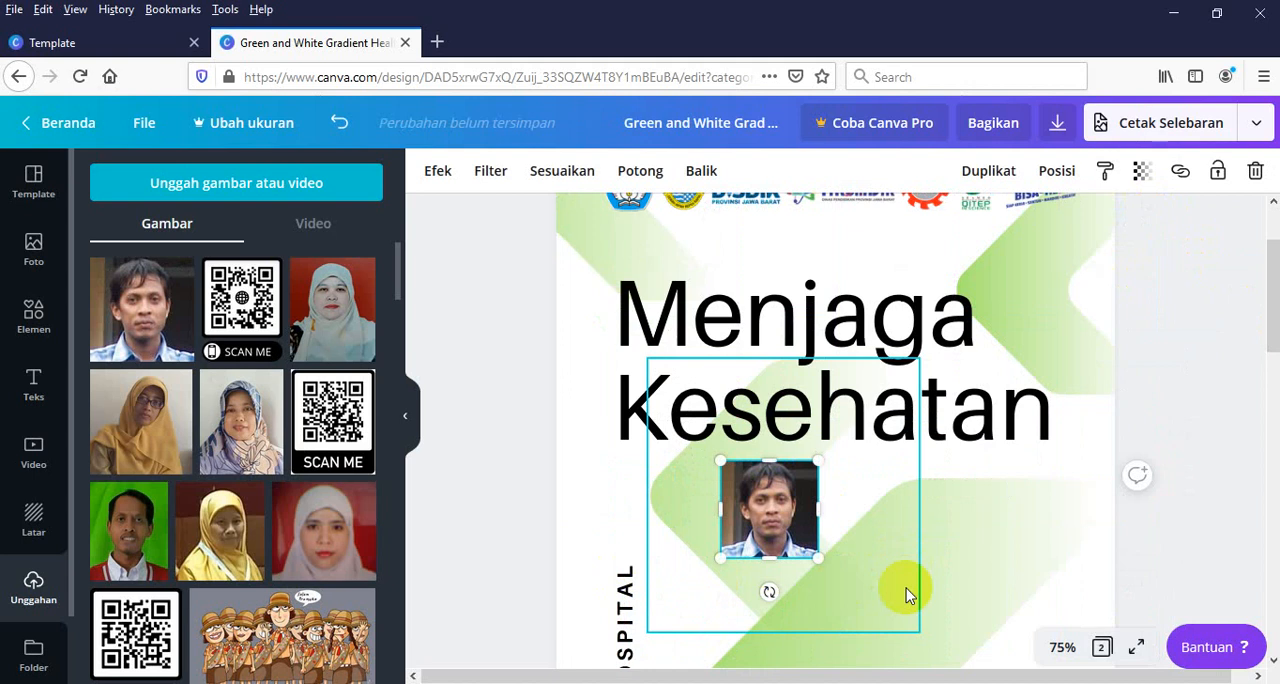
key("Delete")
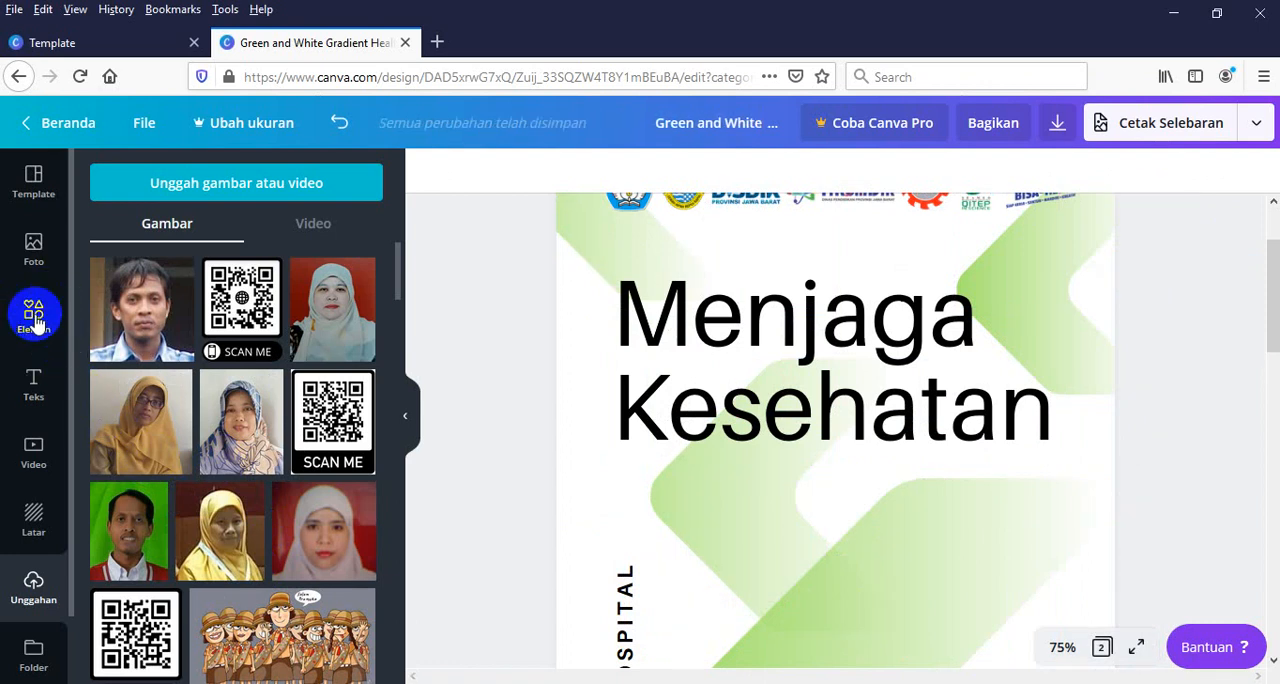
Place the recently used rounded-square photo frame on the flyer page, over the heading area
left_click(36, 320)
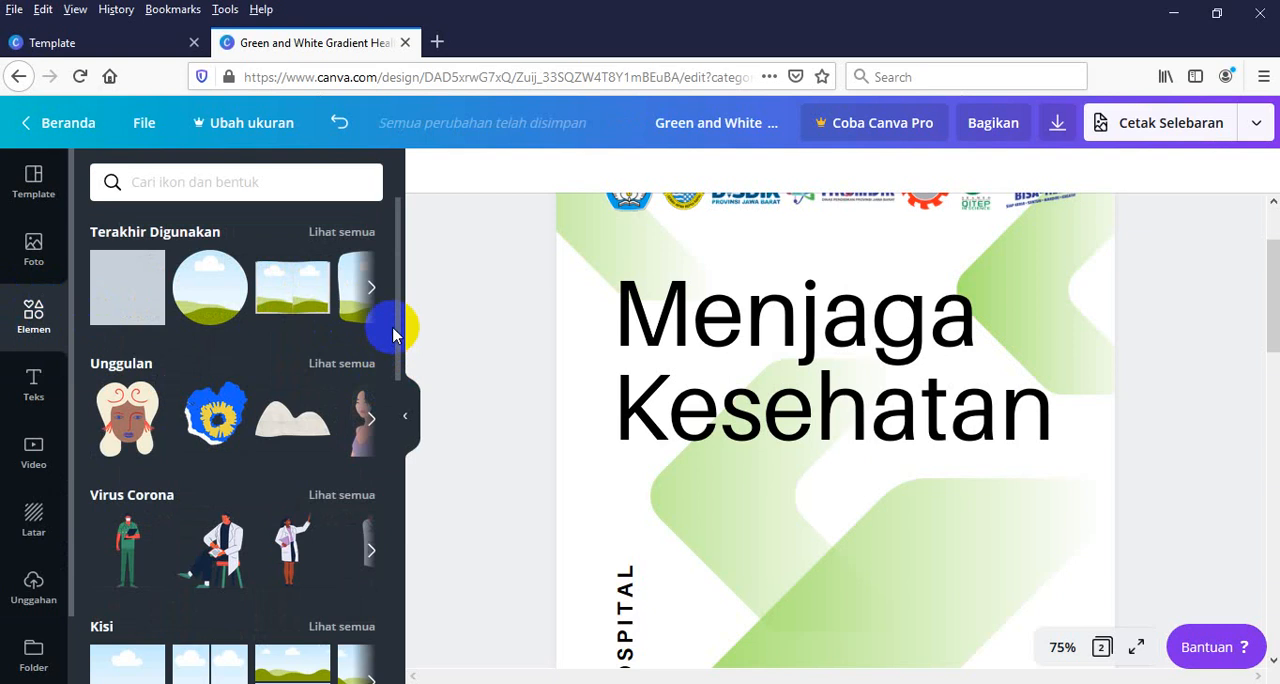
left_click_drag(397, 317, 404, 290)
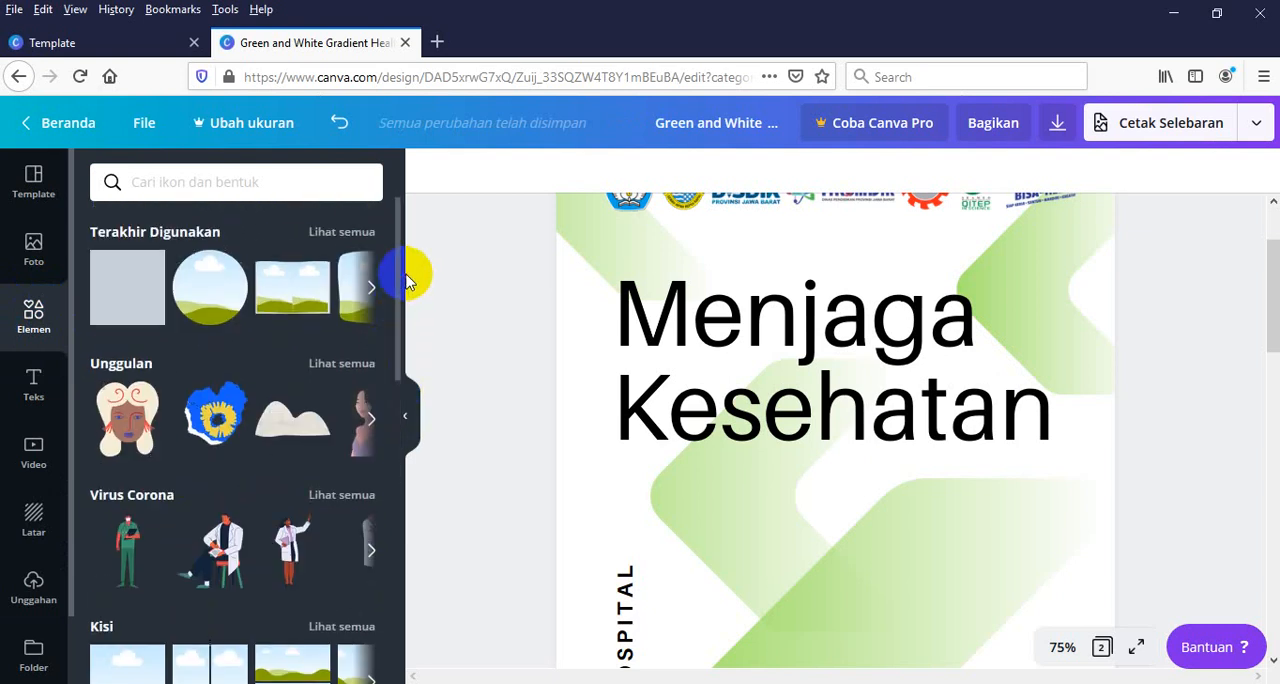
left_click(371, 289)
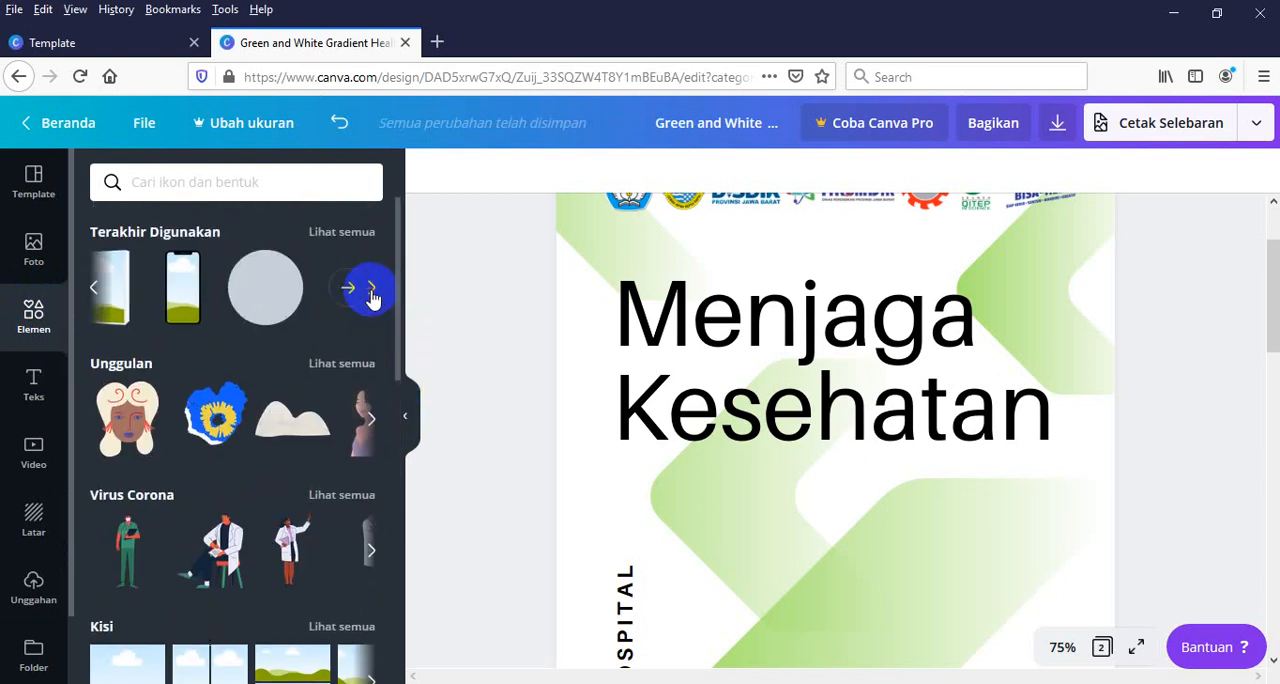
left_click(96, 290)
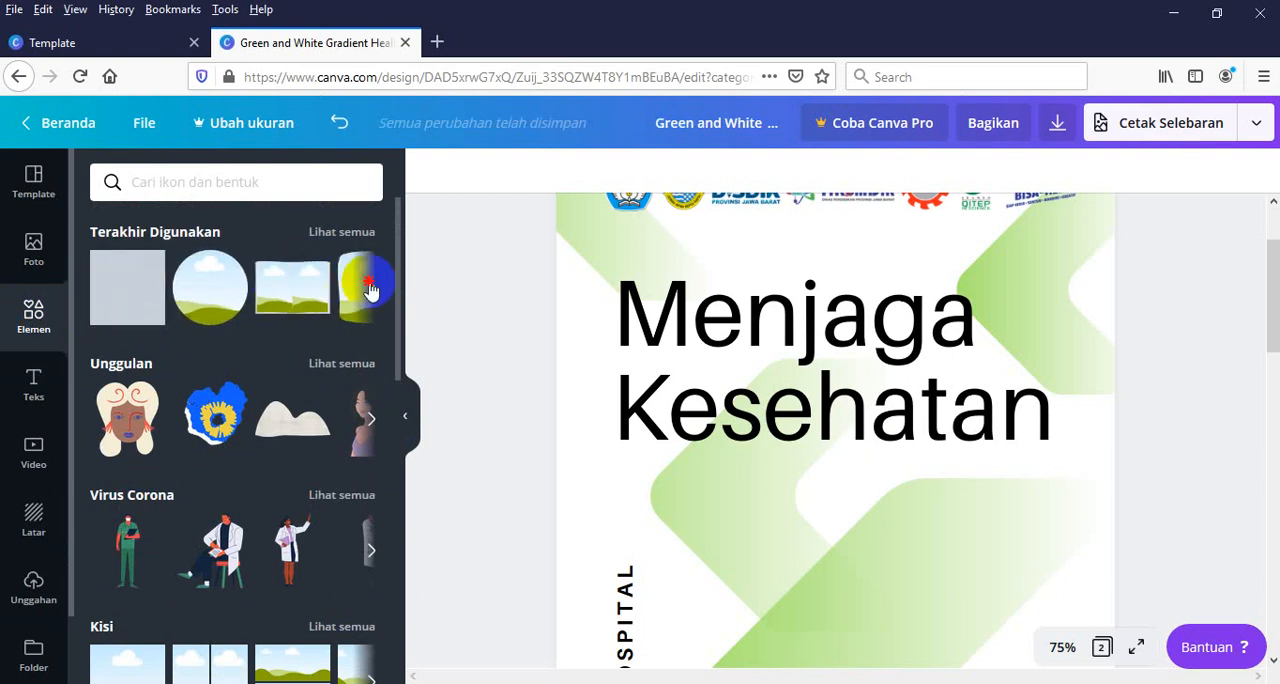
left_click(370, 289)
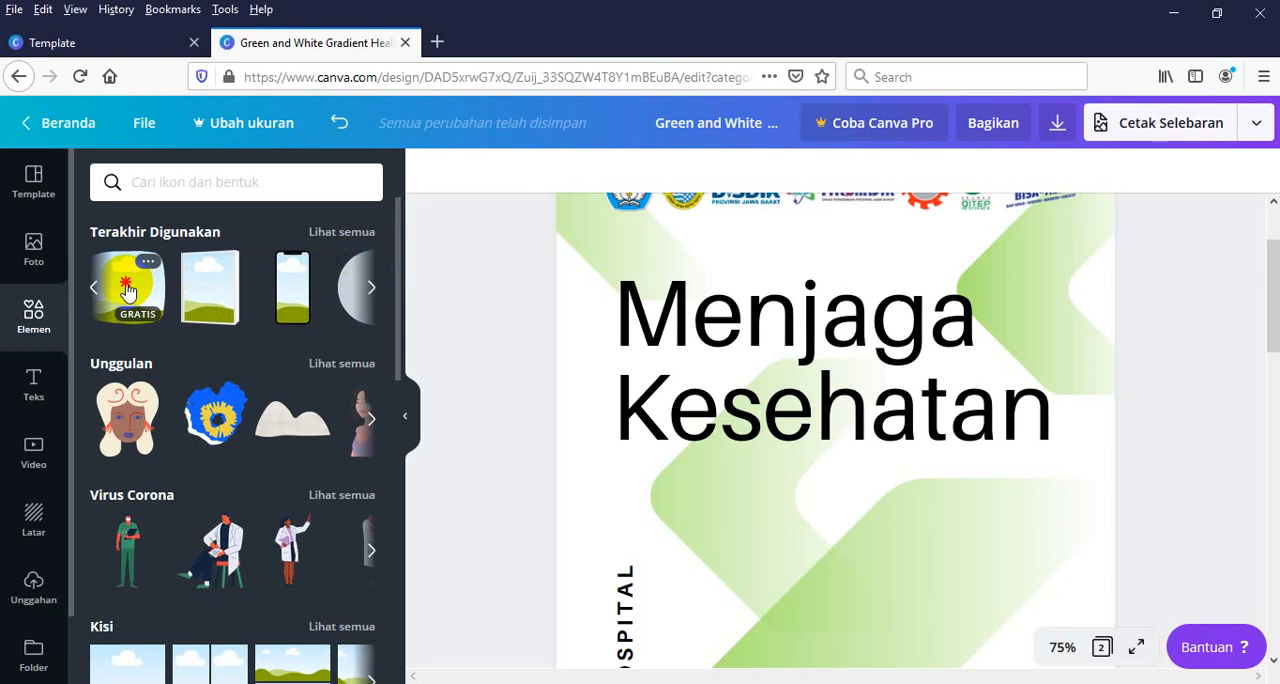
left_click_drag(127, 290, 703, 499)
left_click_drag(708, 507, 666, 263)
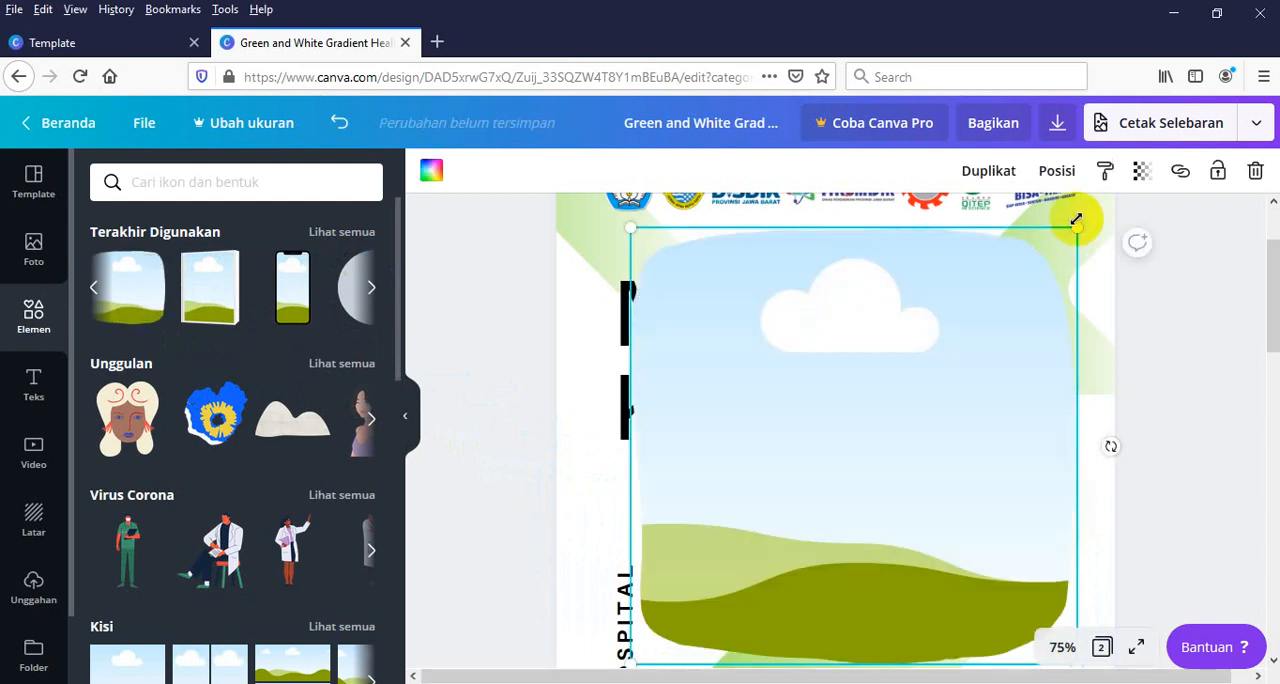
Shrink the rounded-square frame to a thumbnail and position it just below "Kesehatan", above the vertical hospital text
left_click_drag(1074, 226, 728, 569)
left_click_drag(675, 625, 660, 510)
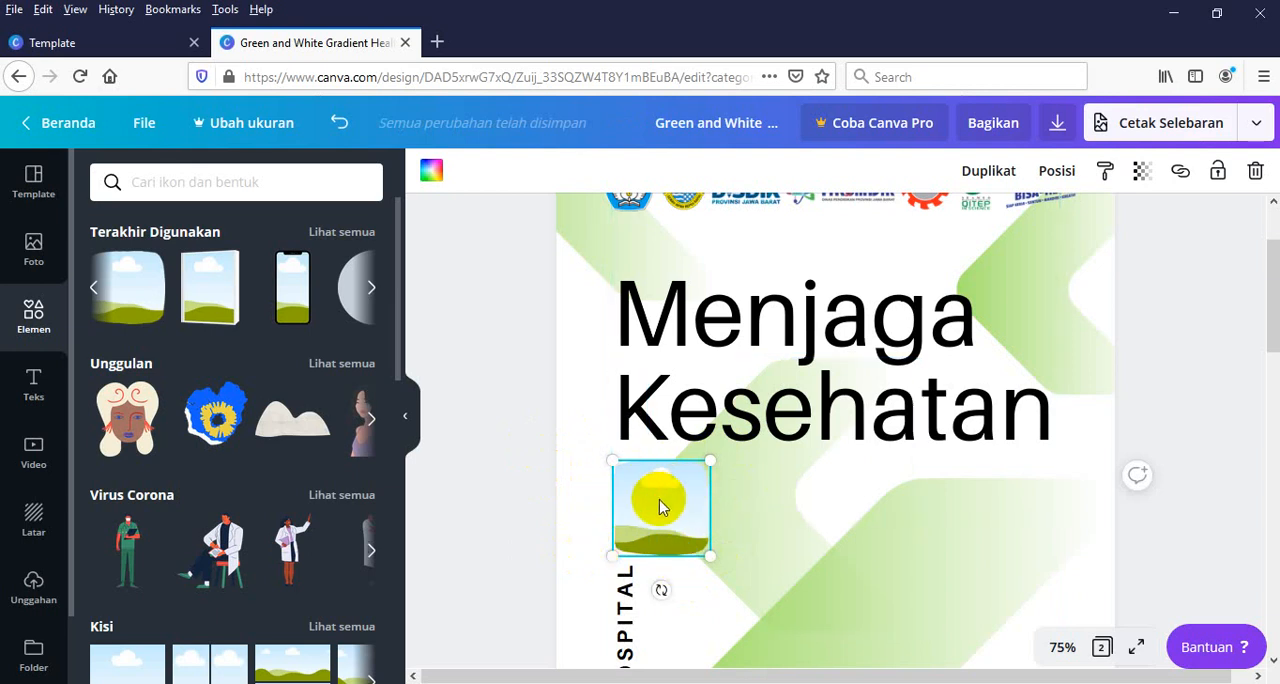
mouse_move(664, 498)
left_mouse_down()
mouse_move(671, 490)
mouse_move(663, 500)
left_mouse_up()
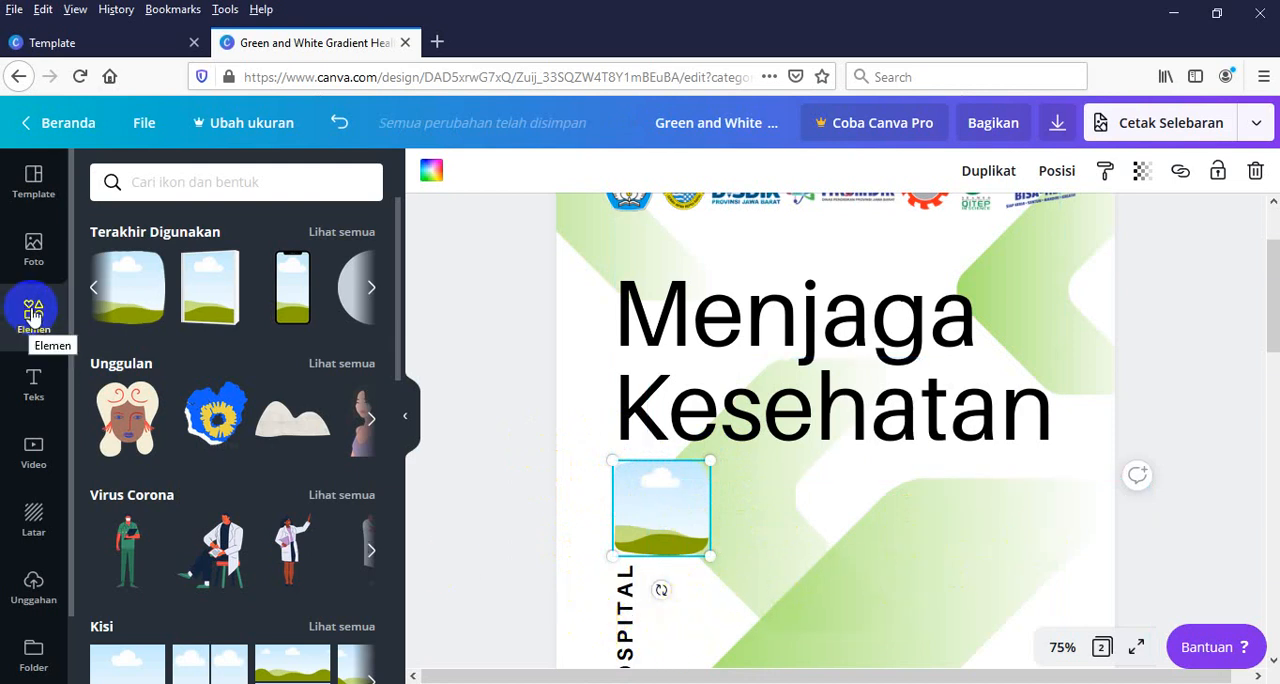
Fill the frame with the uploaded portrait of the woman in a pale headscarf on red, and shift it slightly right
left_click(27, 604)
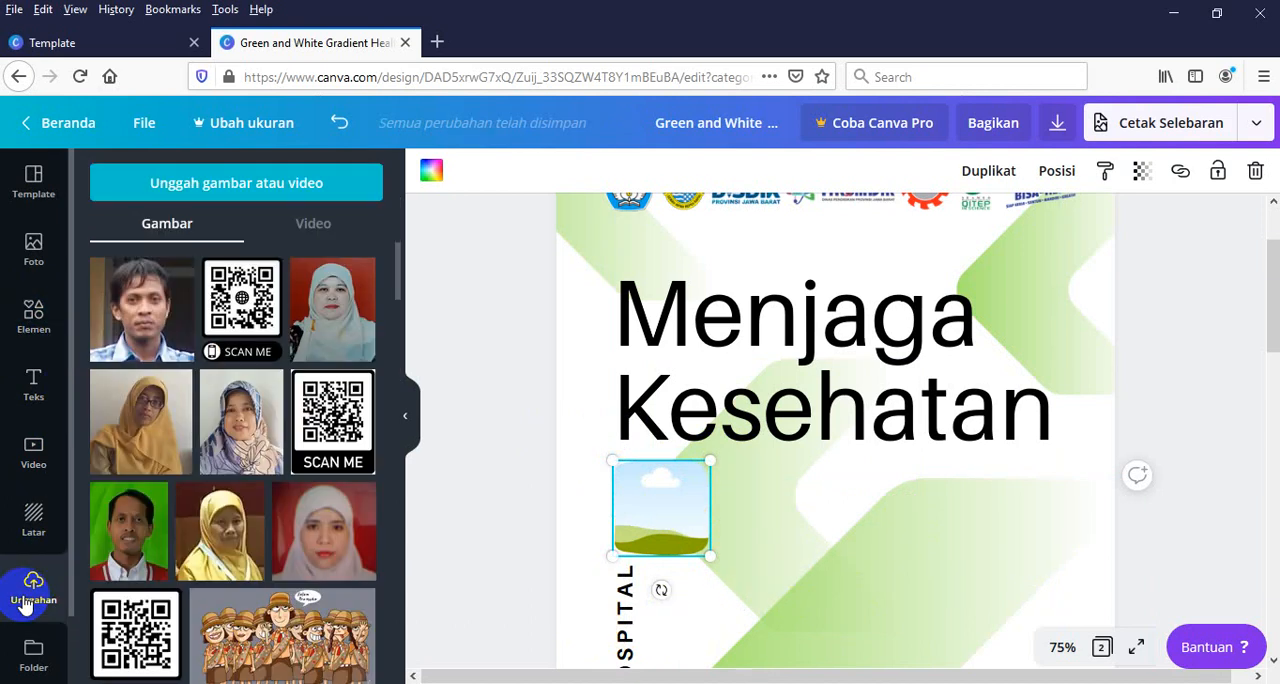
left_click(160, 302)
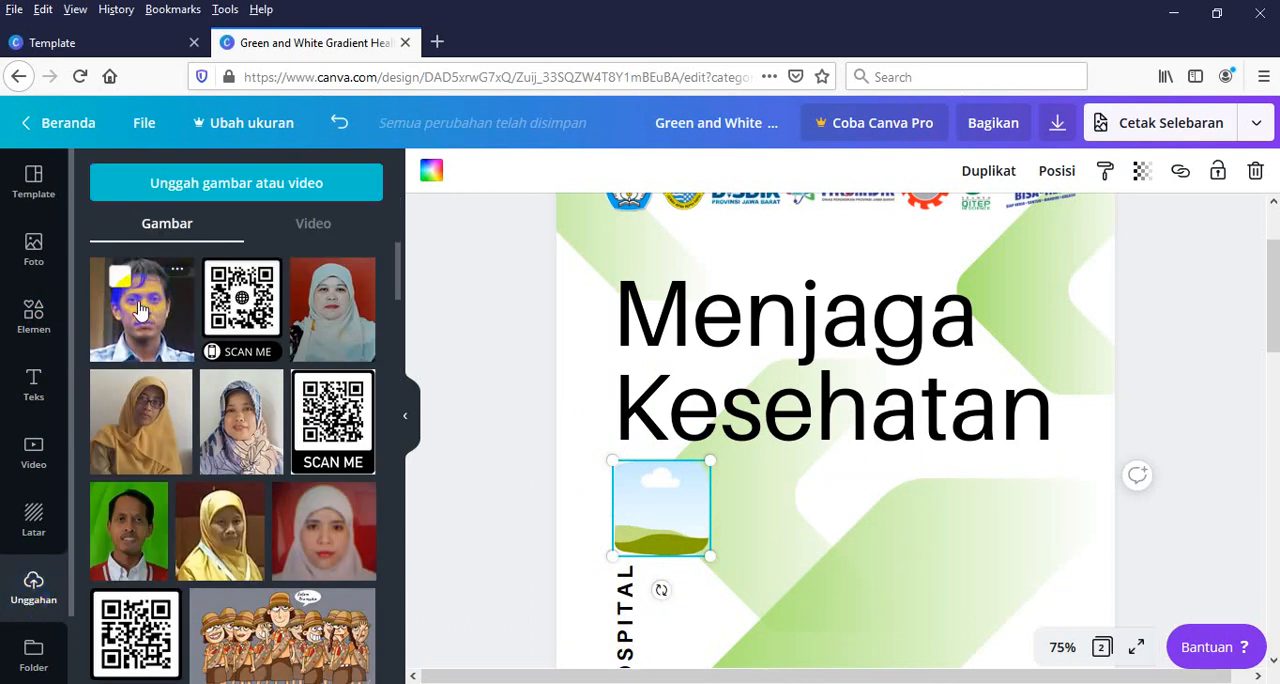
left_click(315, 308)
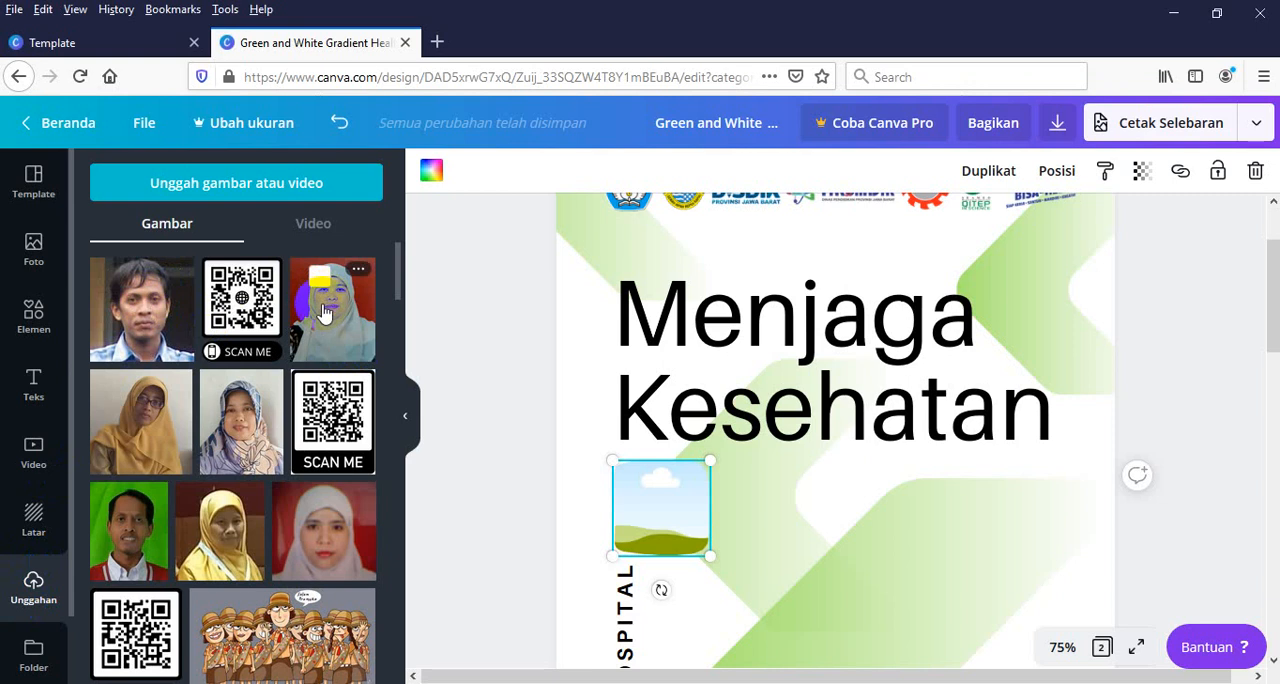
left_click_drag(322, 316, 651, 507)
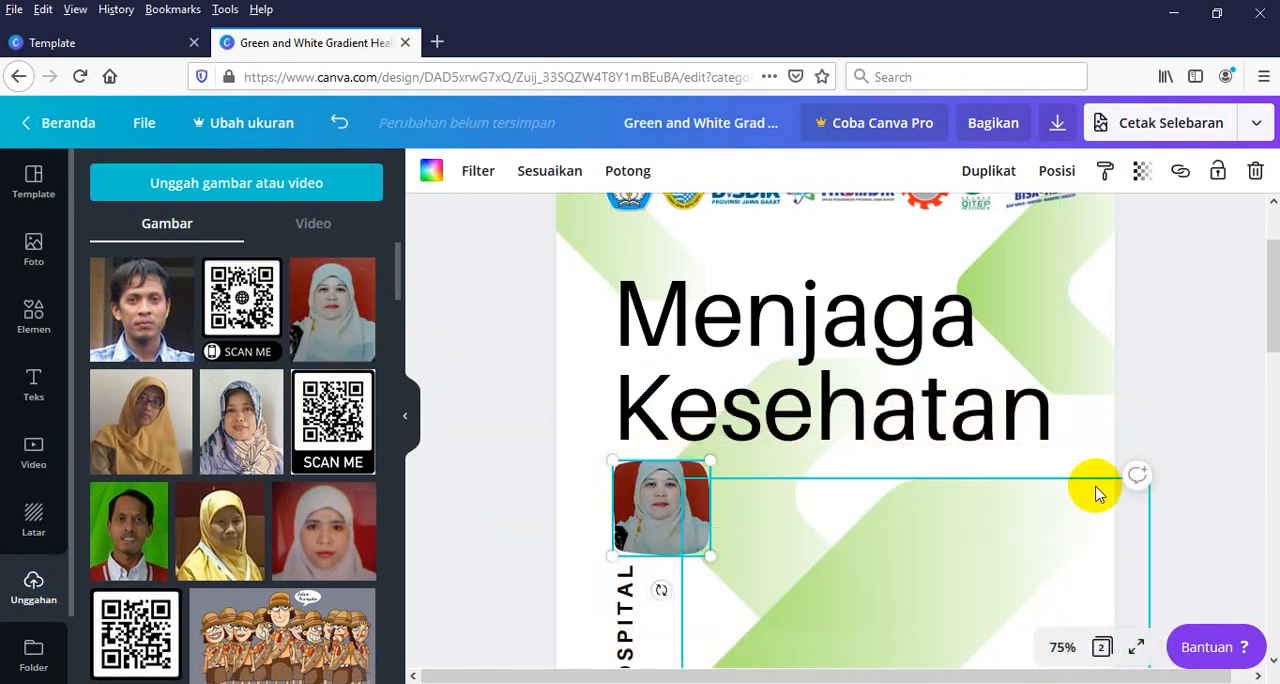
scroll(1268, 278, "down", 3)
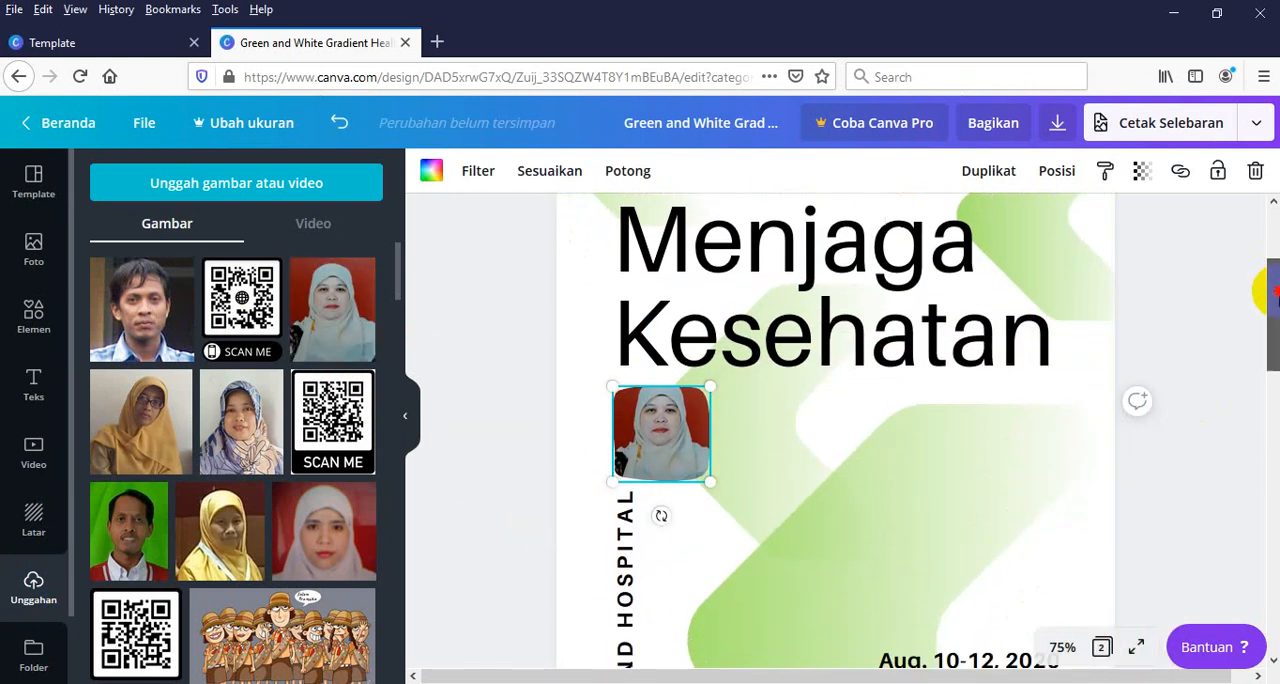
left_click_drag(652, 384, 711, 386)
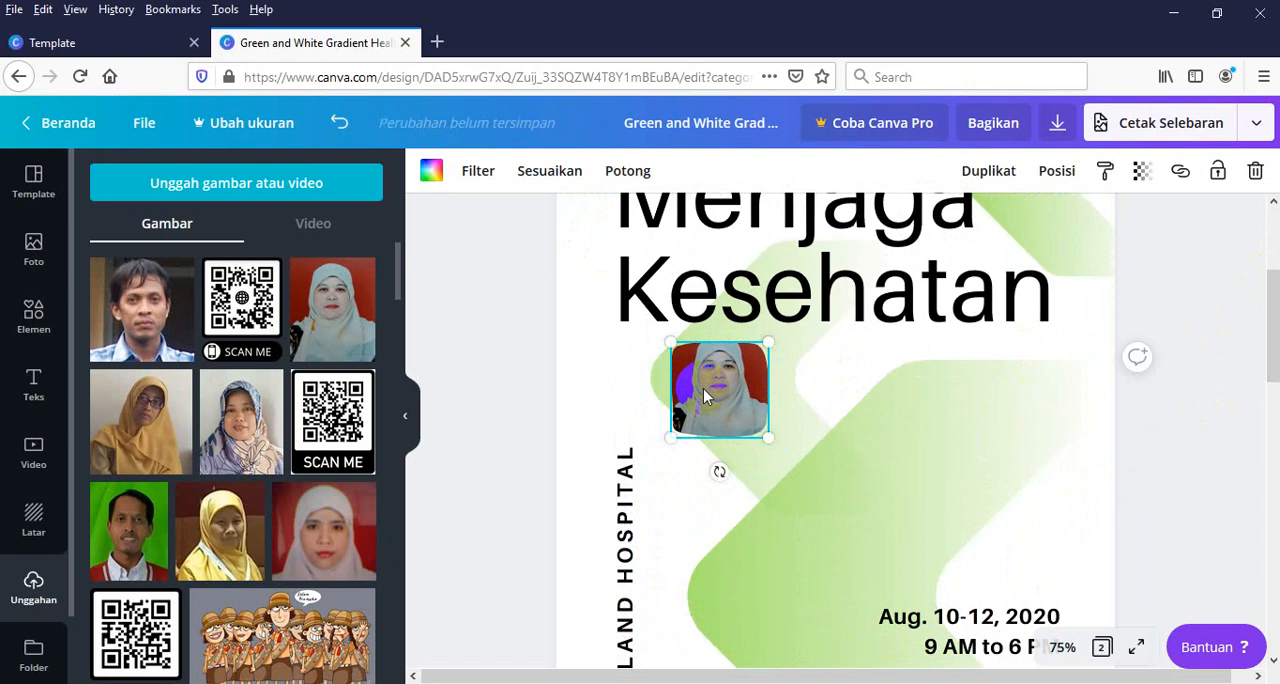
left_click(36, 382)
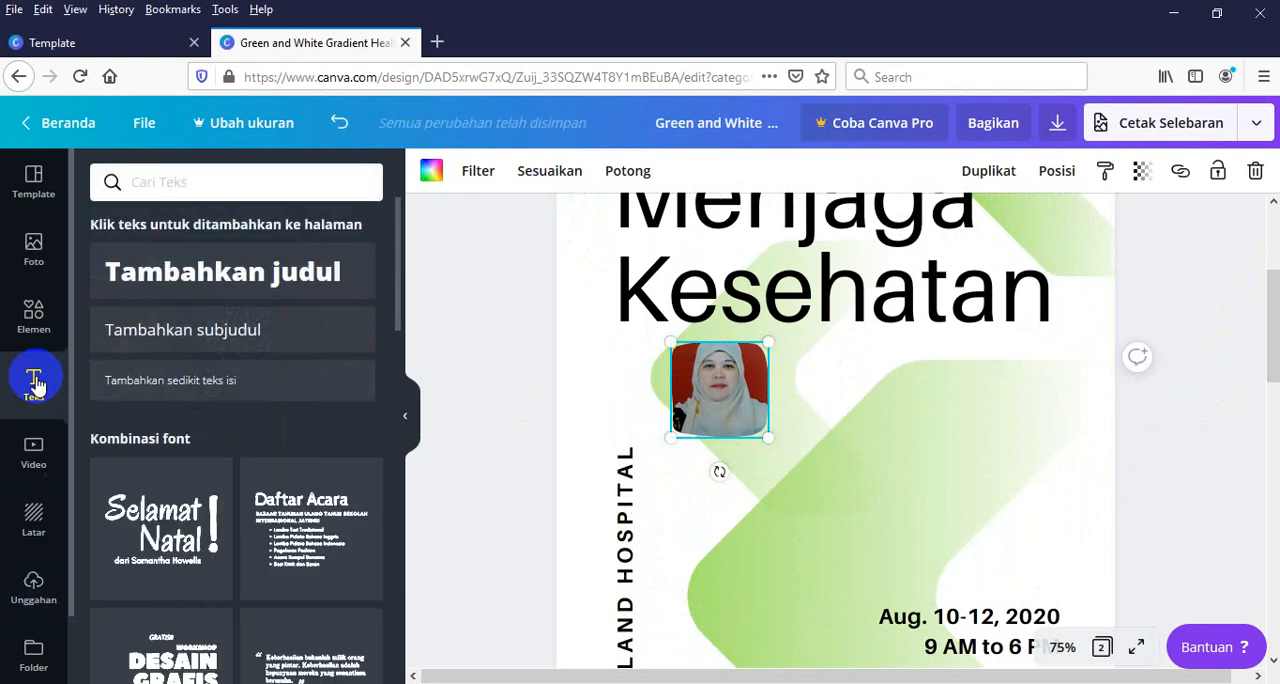
left_click(34, 252)
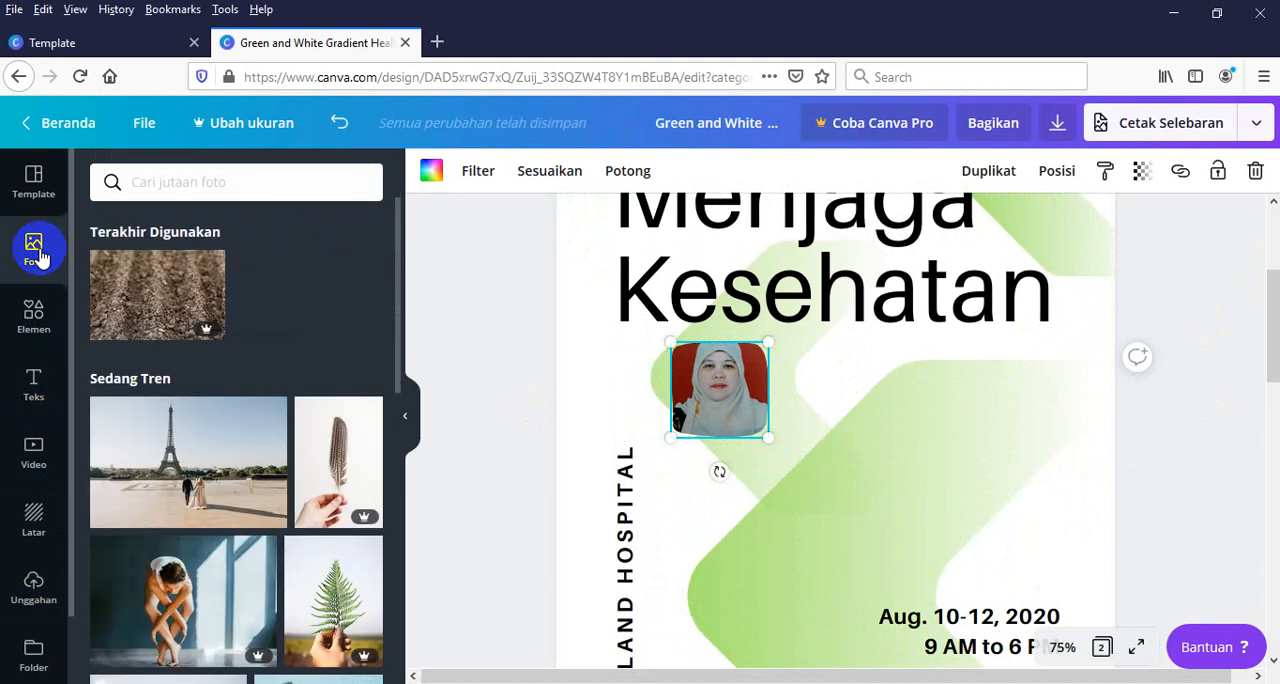
left_click(30, 592)
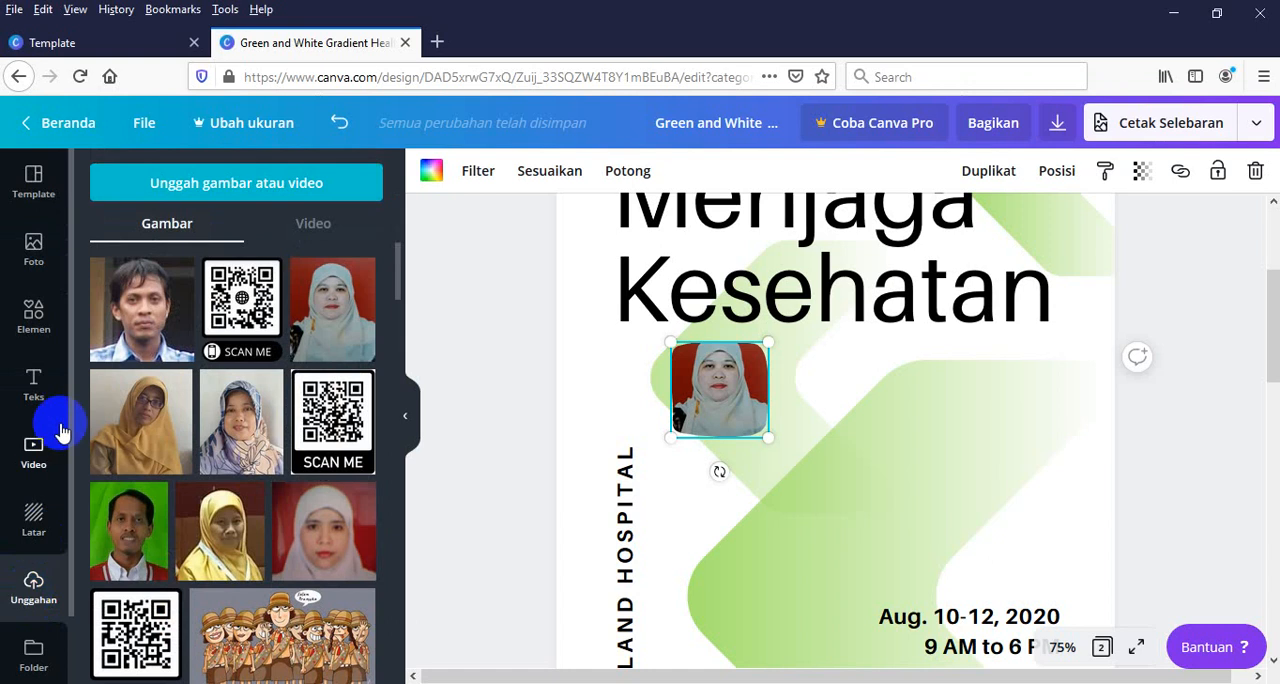
Add a subheading text box directly below the framed portrait and clear its placeholder text
left_click(40, 393)
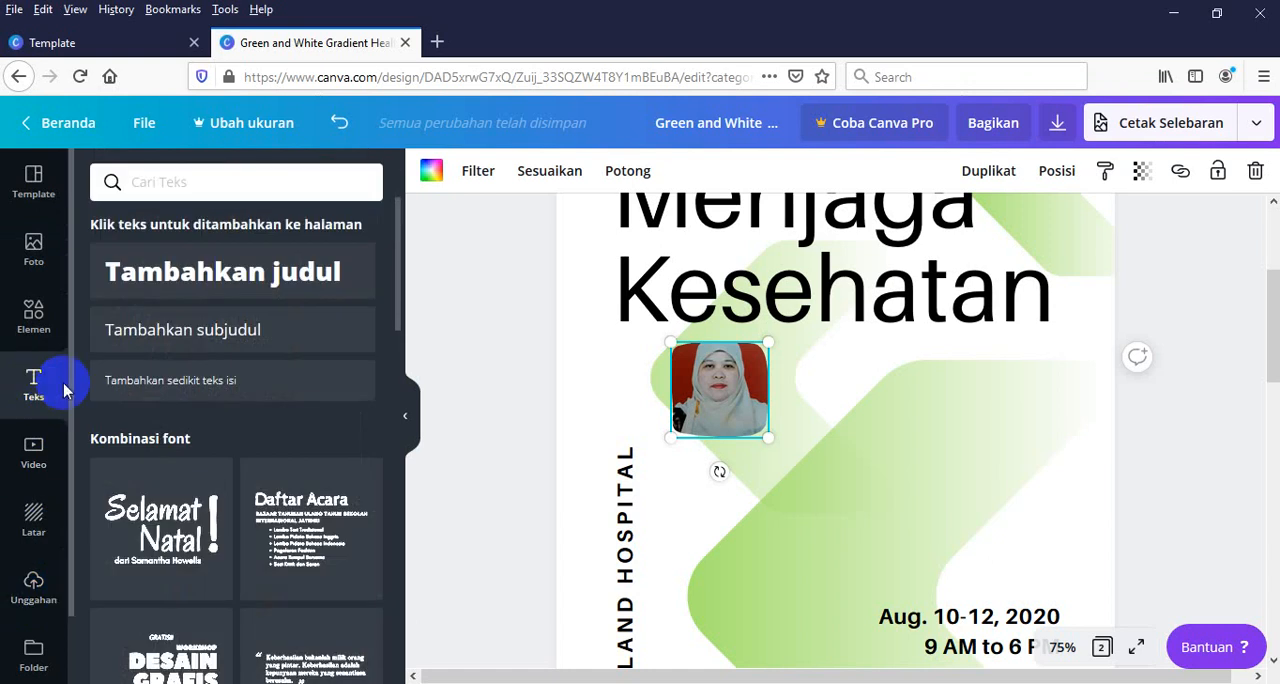
left_click(207, 347)
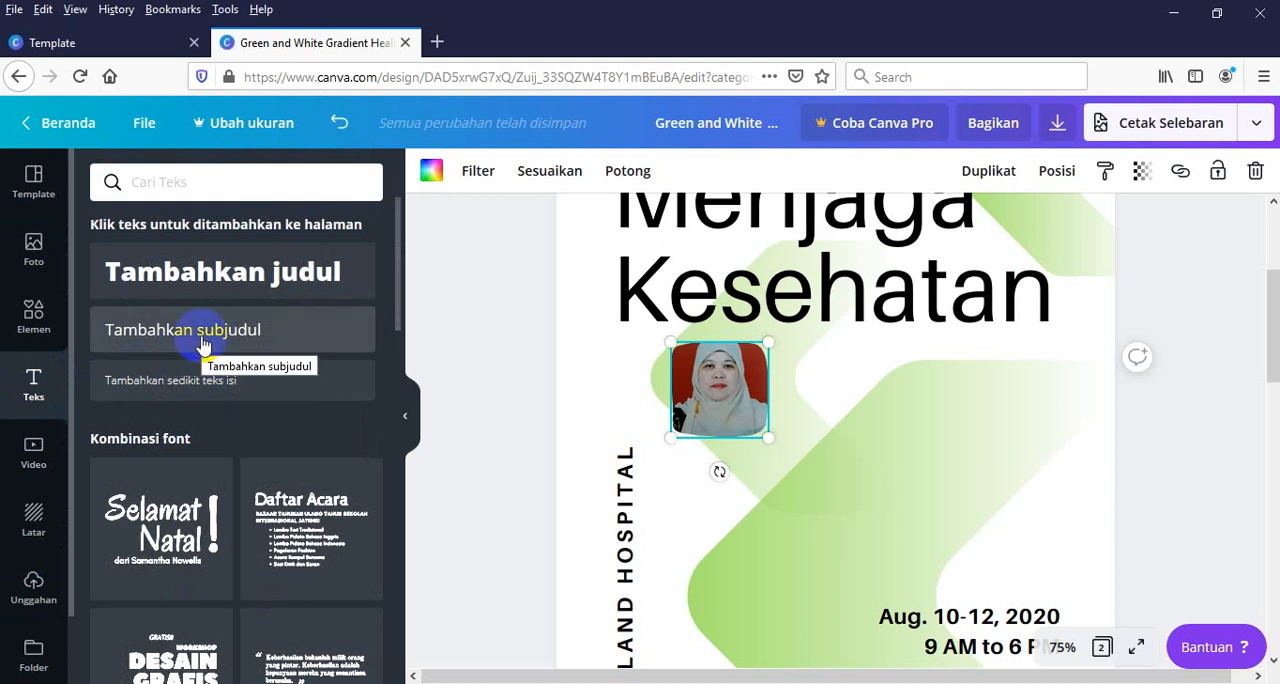
left_click(203, 345)
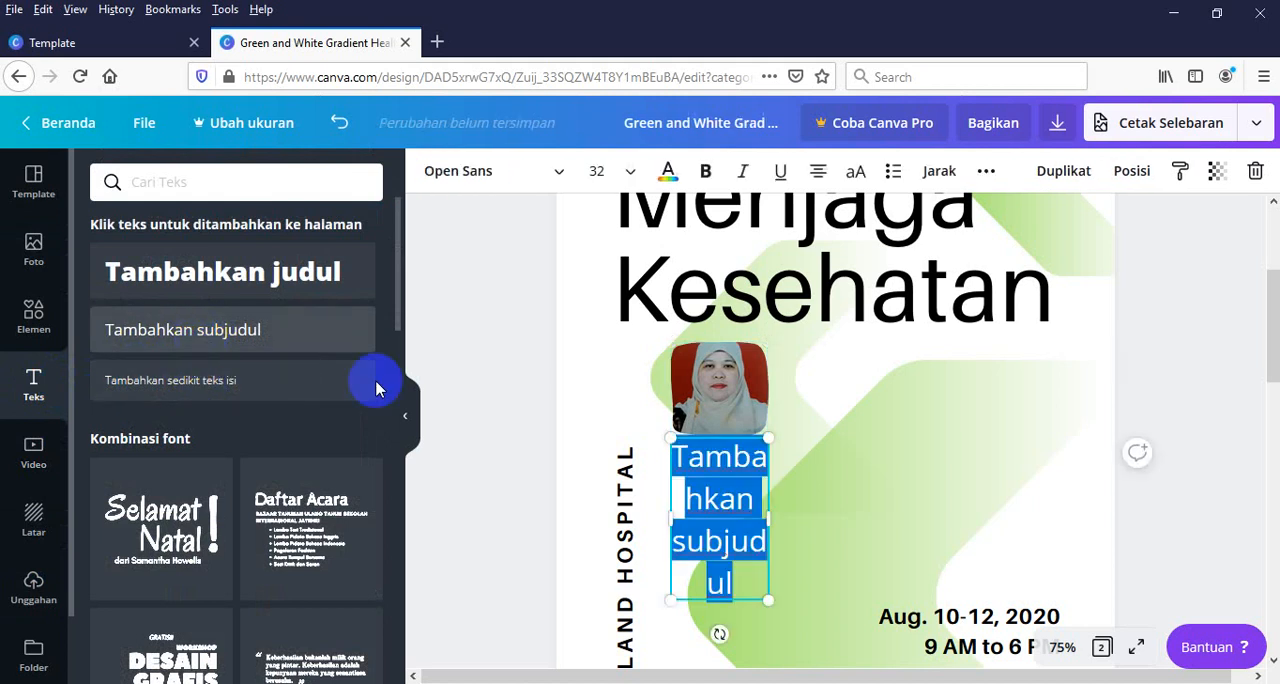
left_click(732, 592)
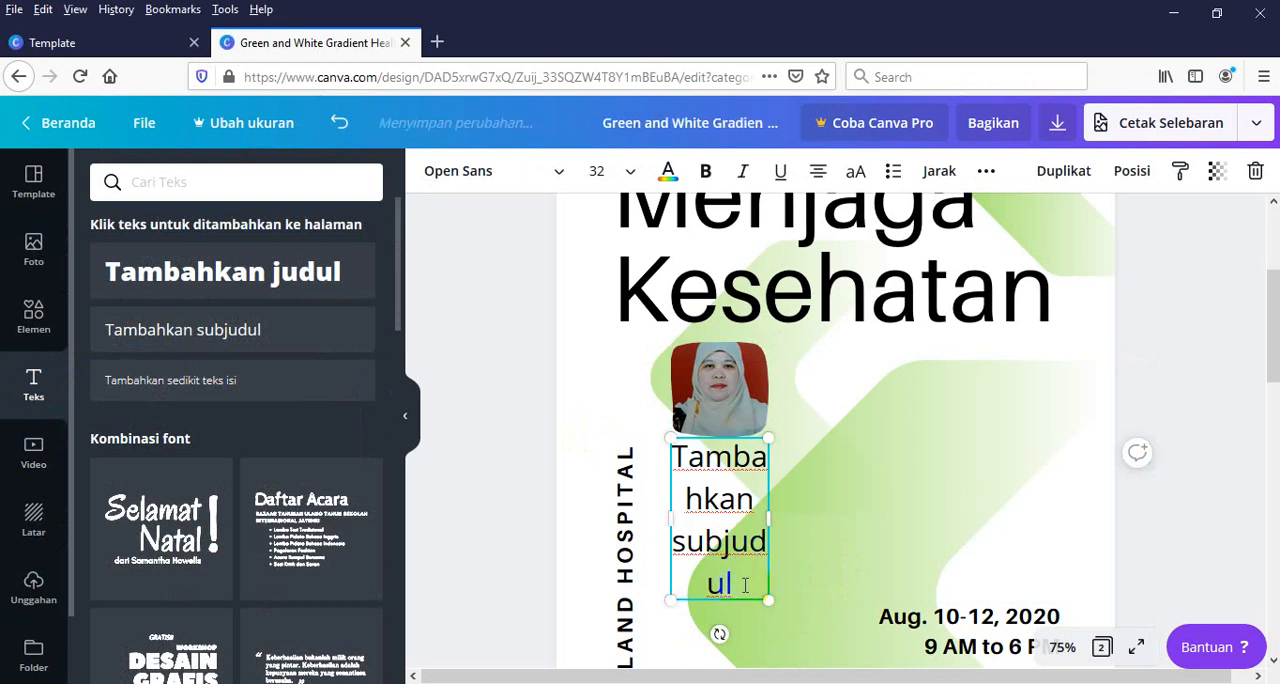
key("BackSpace")
key("BackSpace")
key("BackSpace")
key("BackSpace")
key("BackSpace")
key("BackSpace")
key("BackSpace")
key("BackSpace")
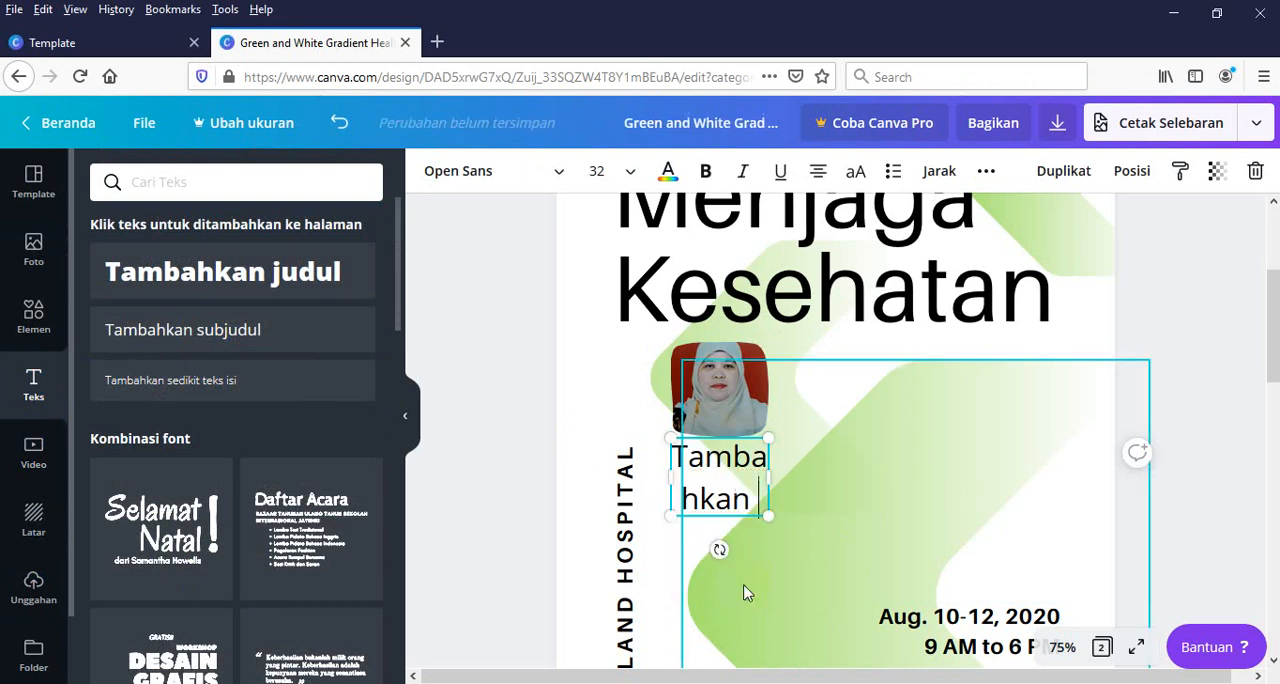
key("BackSpace")
key("BackSpace")
key("BackSpace")
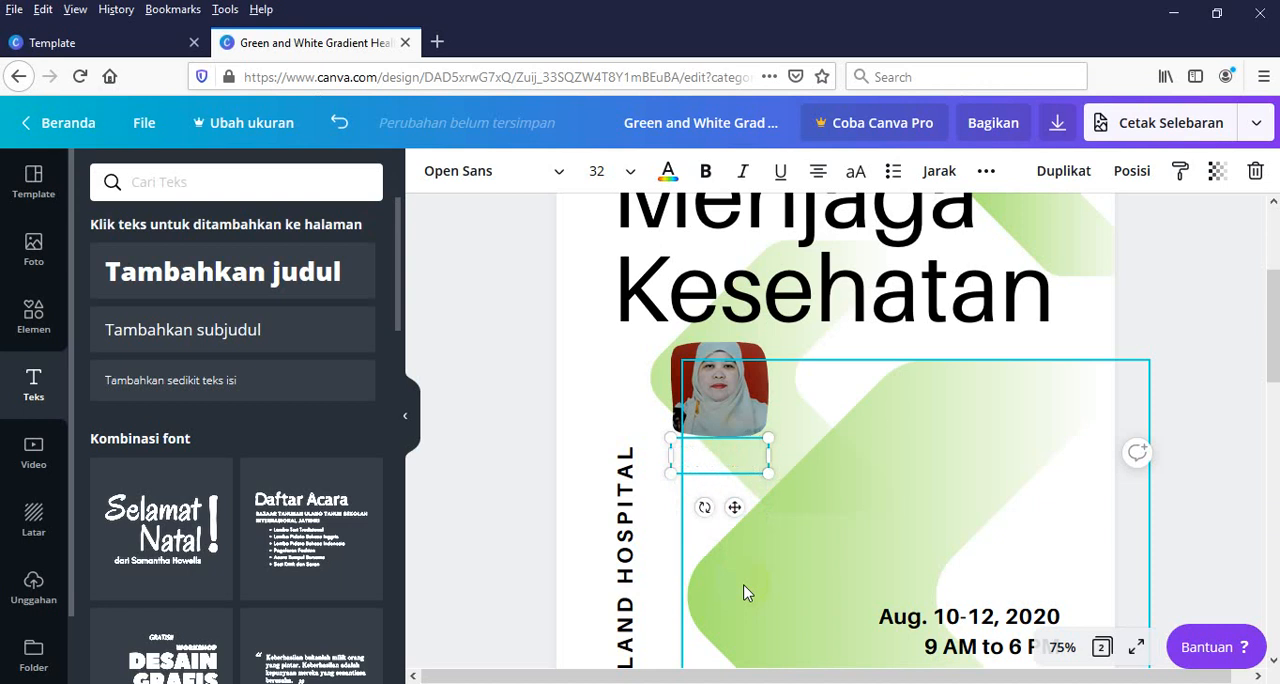
Enter "Presenter" in the empty text box, with the presenter's name and the title "M.Pd" on the line below
type("Present")
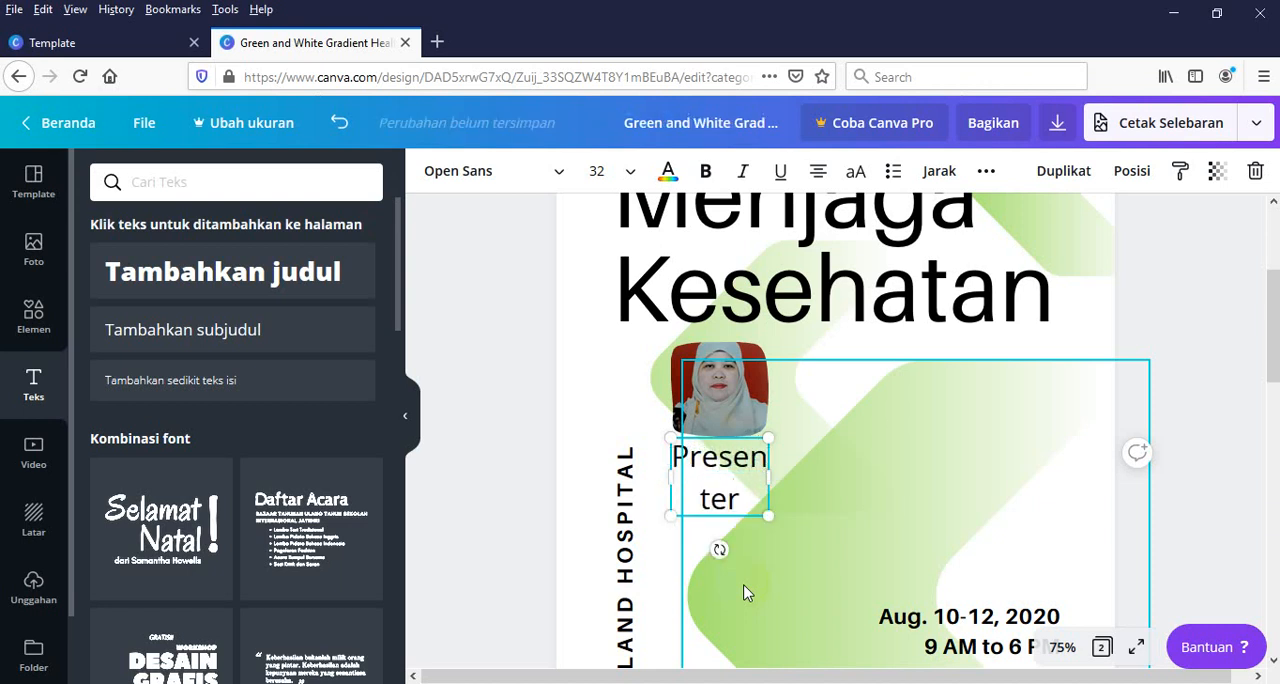
type("er")
key("Return")
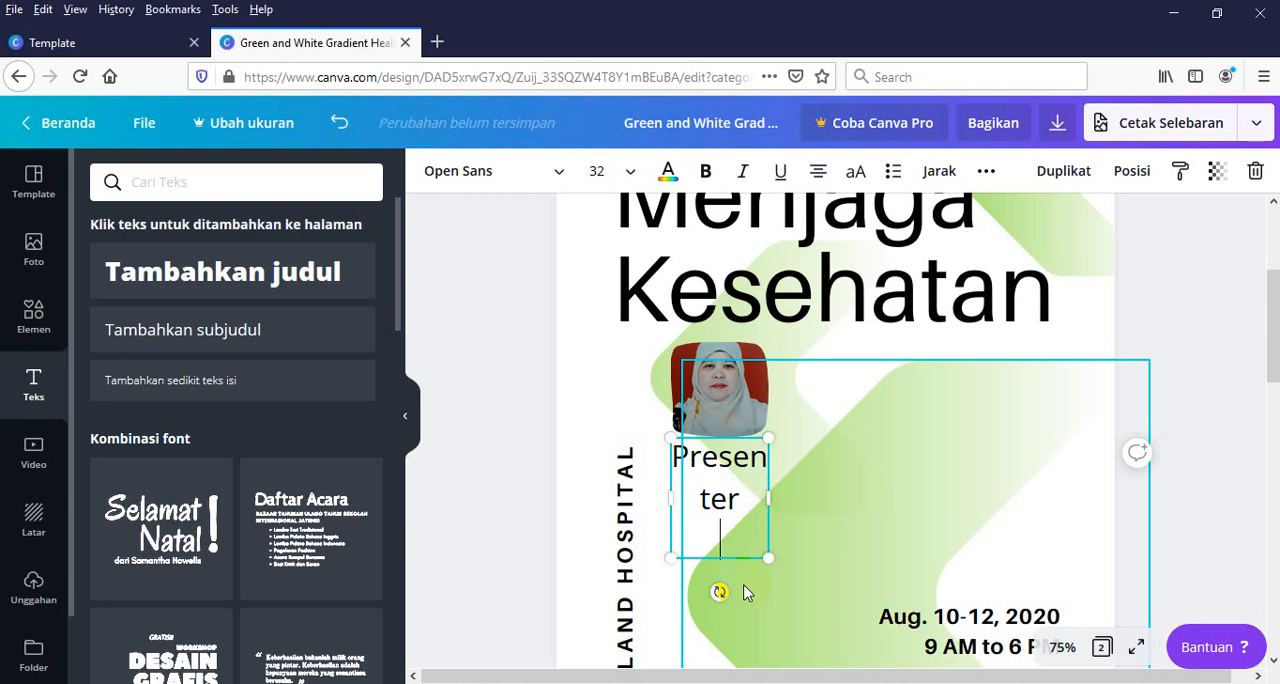
type("Rita")
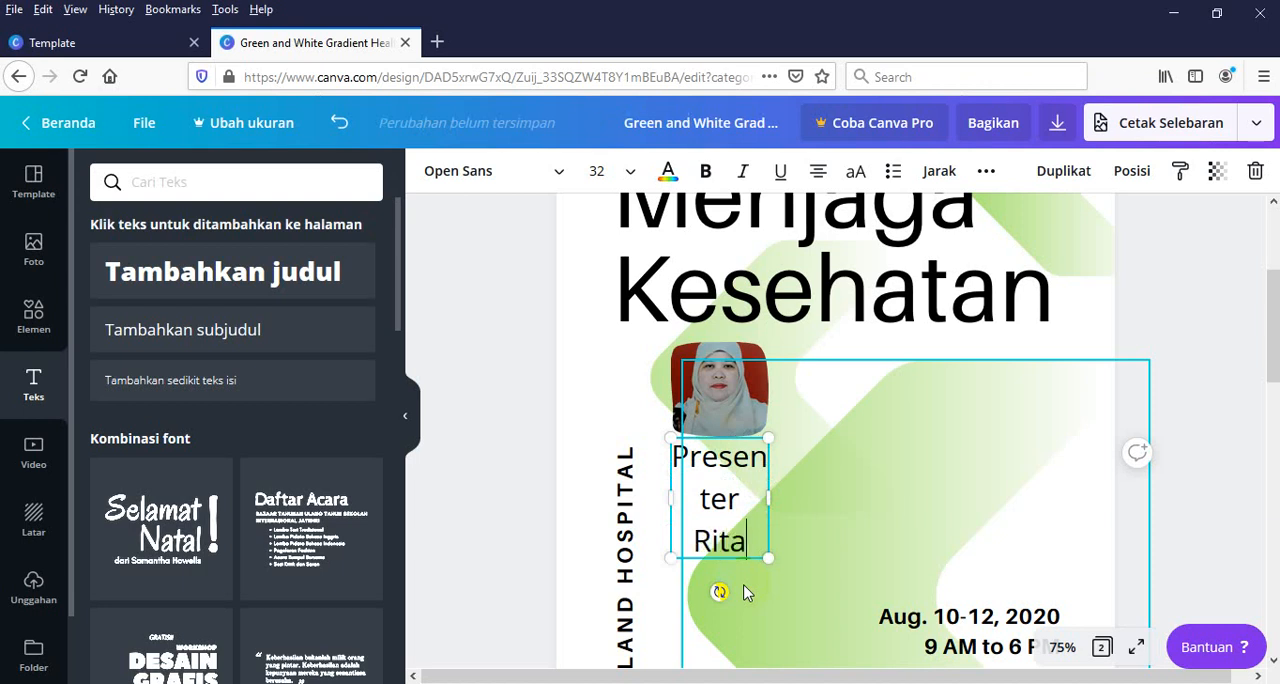
type(", m.")
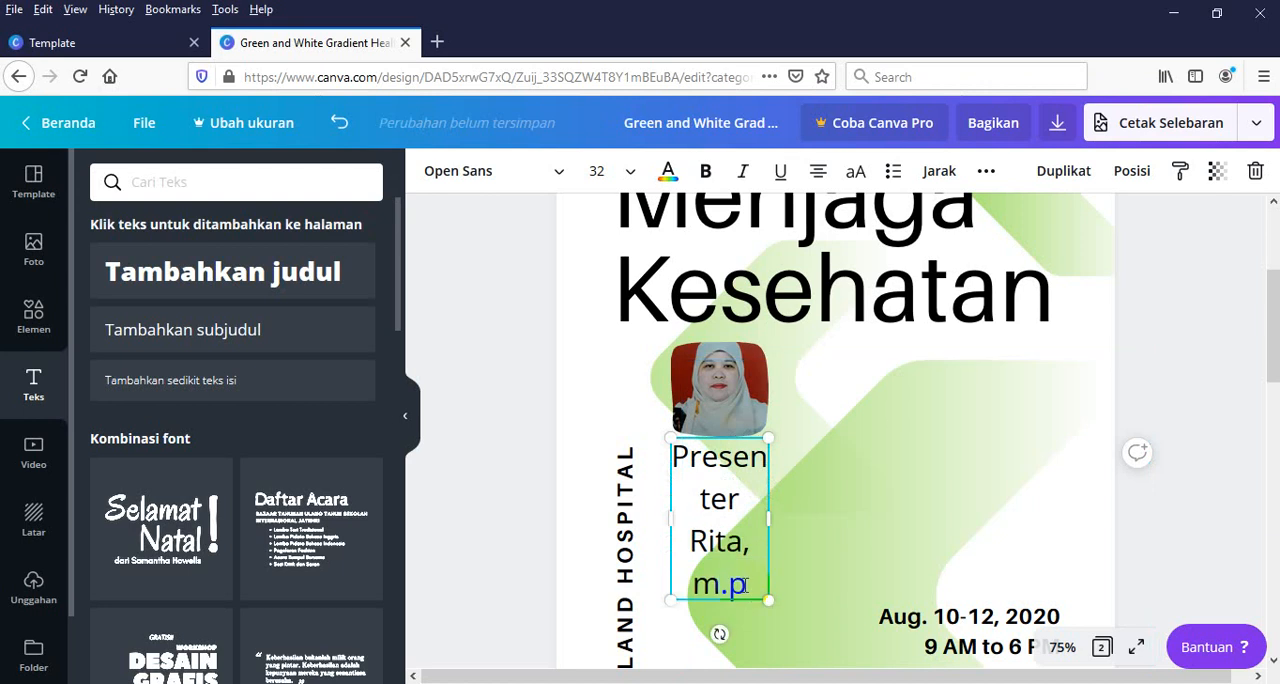
type("P")
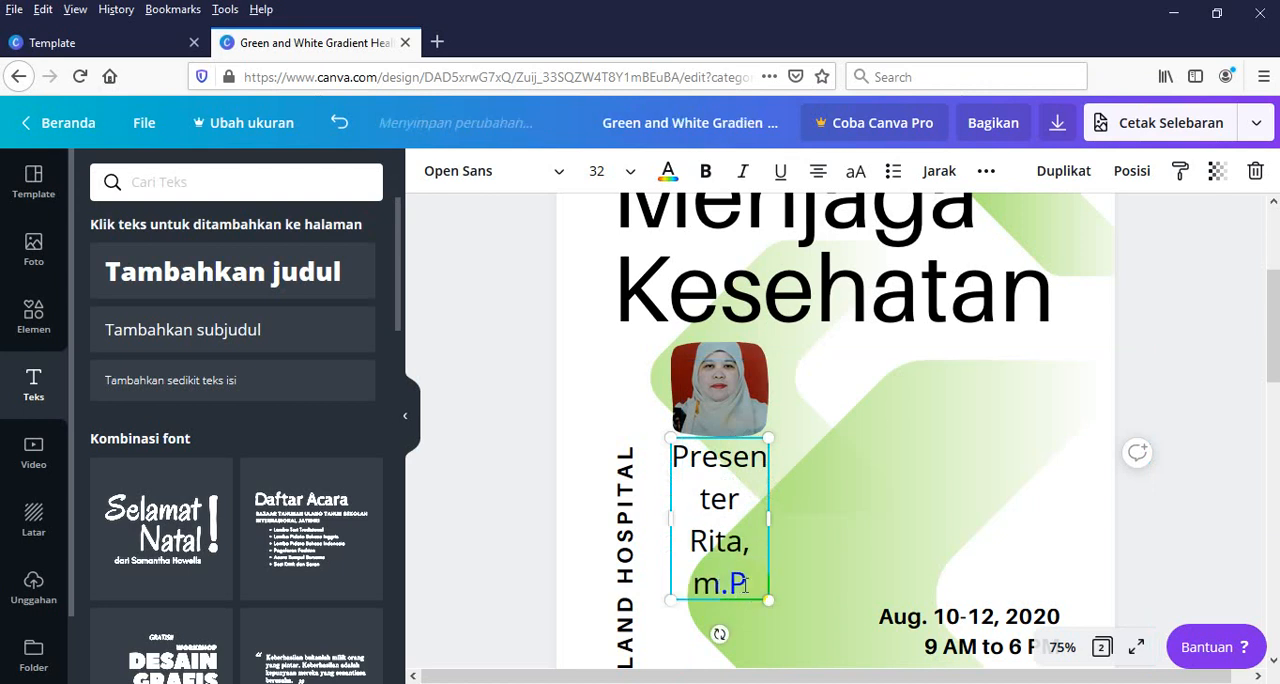
type("d")
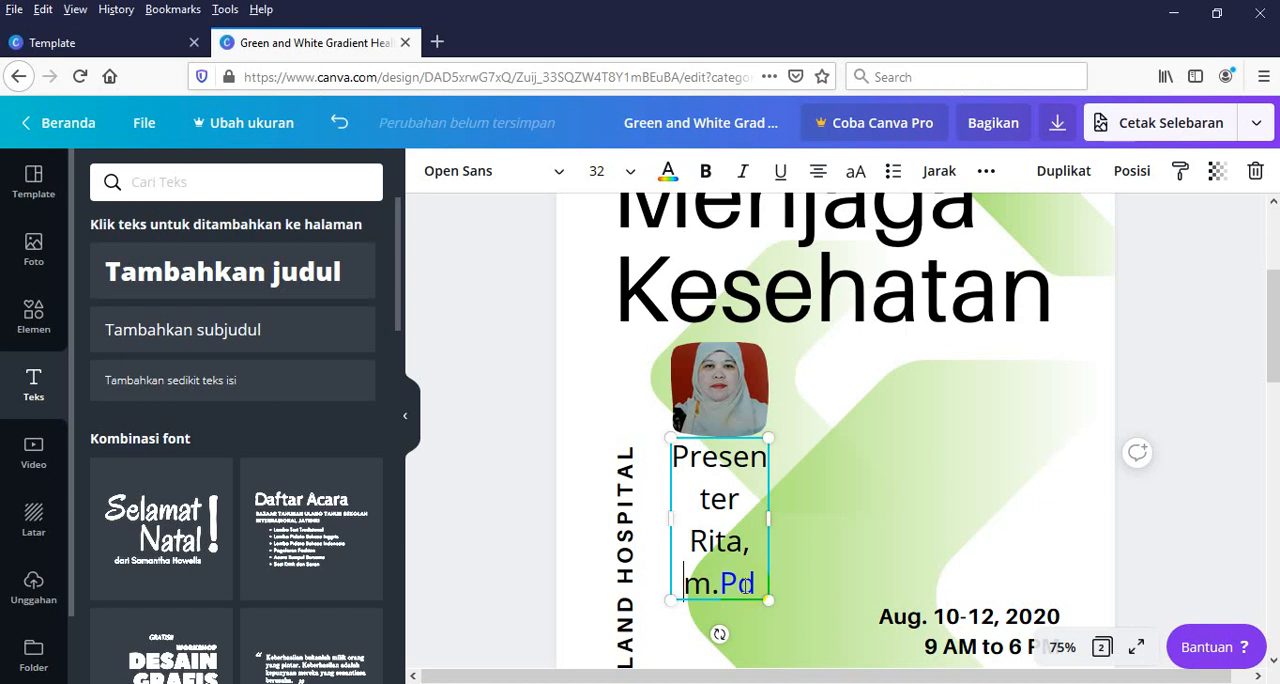
key("Delete")
type("M")
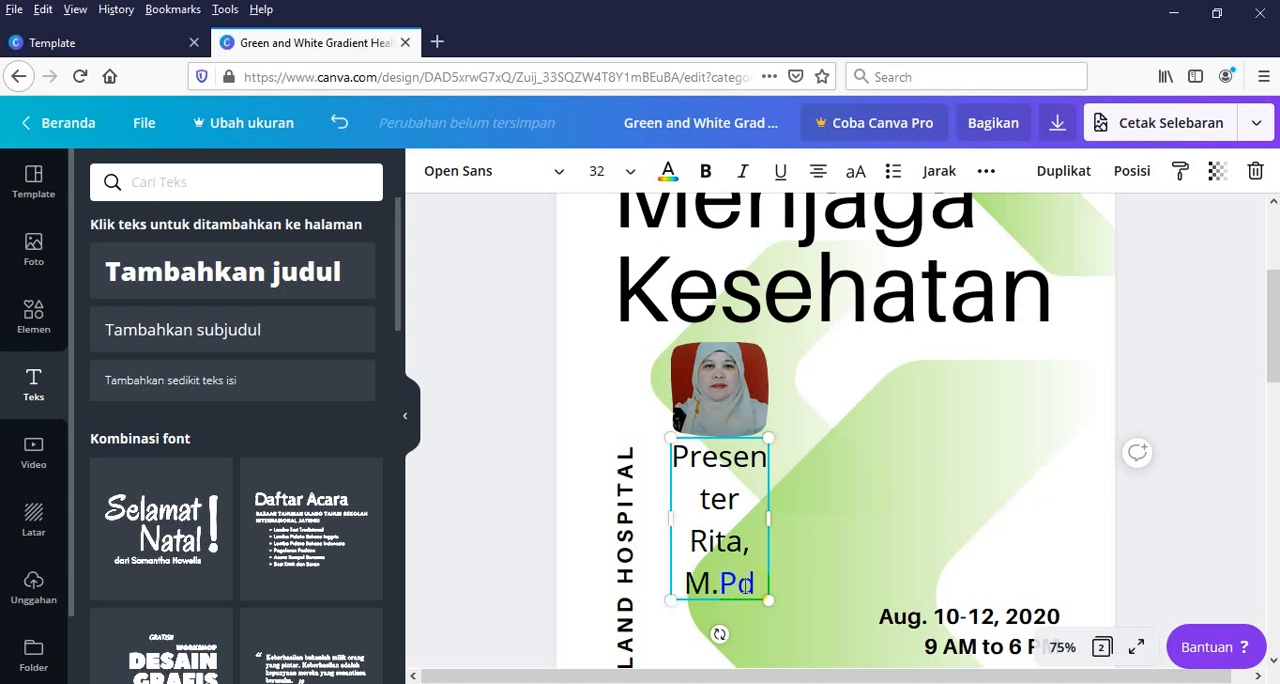
Set the font size of the whole presenter caption to 14
left_click_drag(755, 585, 603, 212)
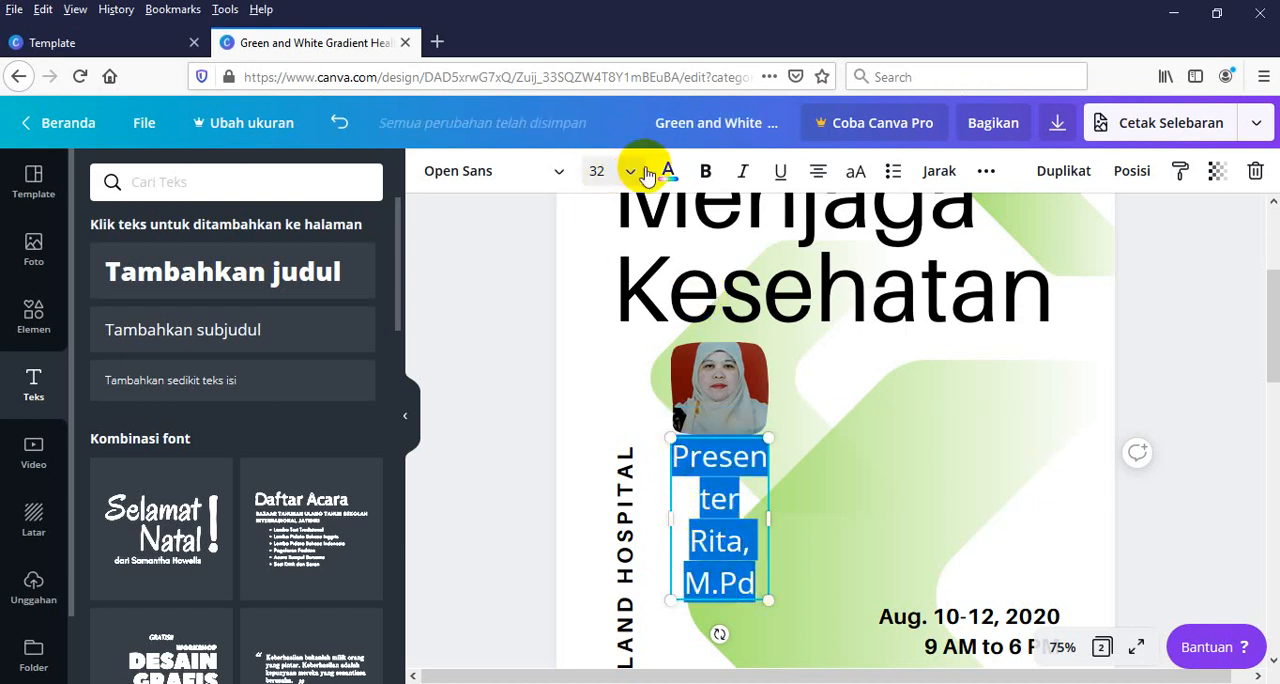
left_click(624, 171)
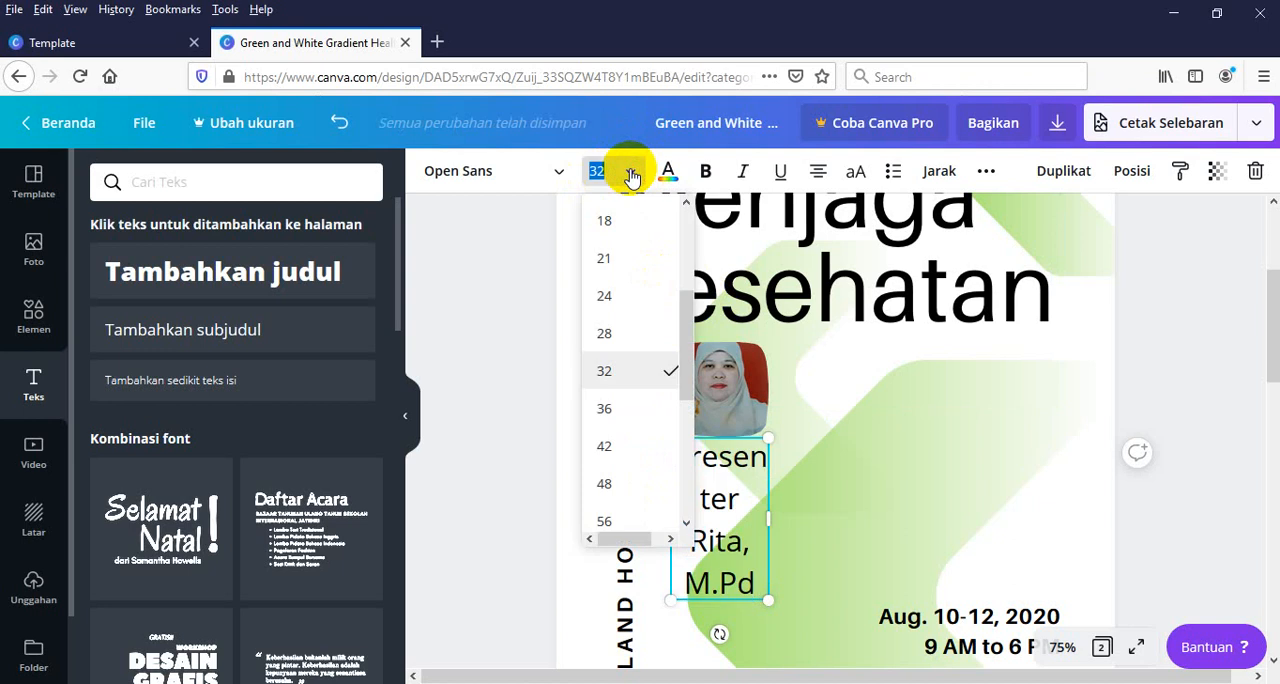
left_click(607, 224)
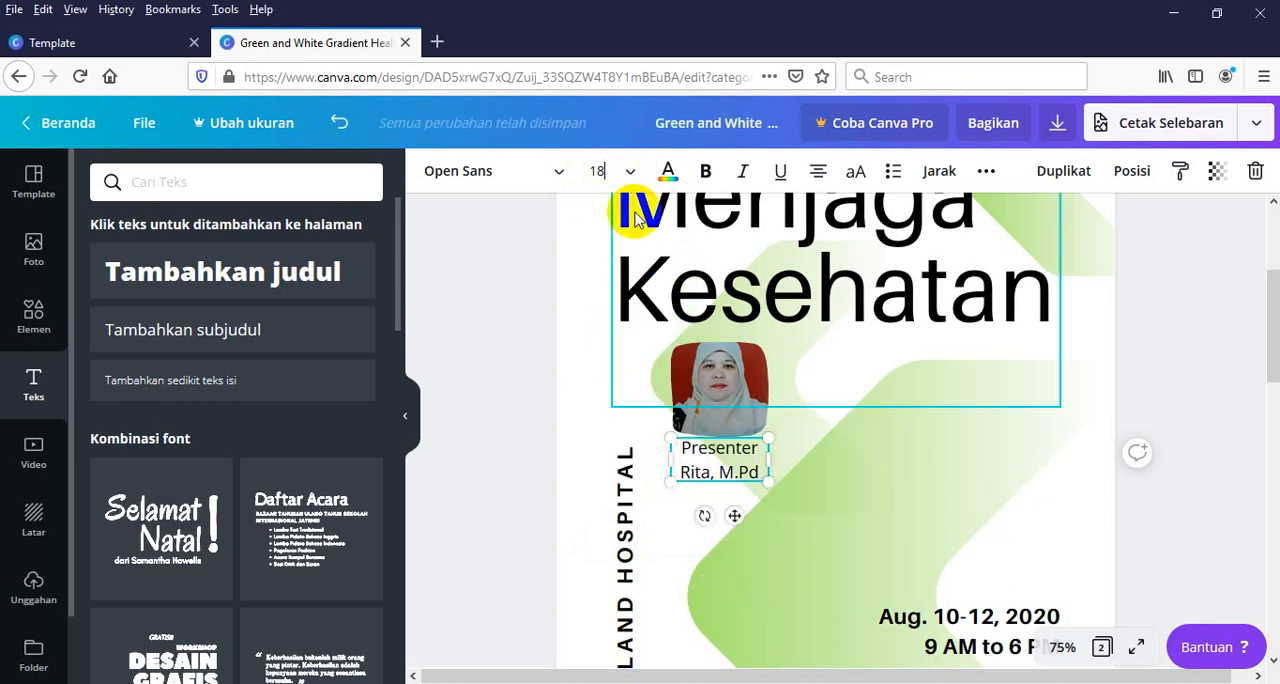
left_click(601, 171)
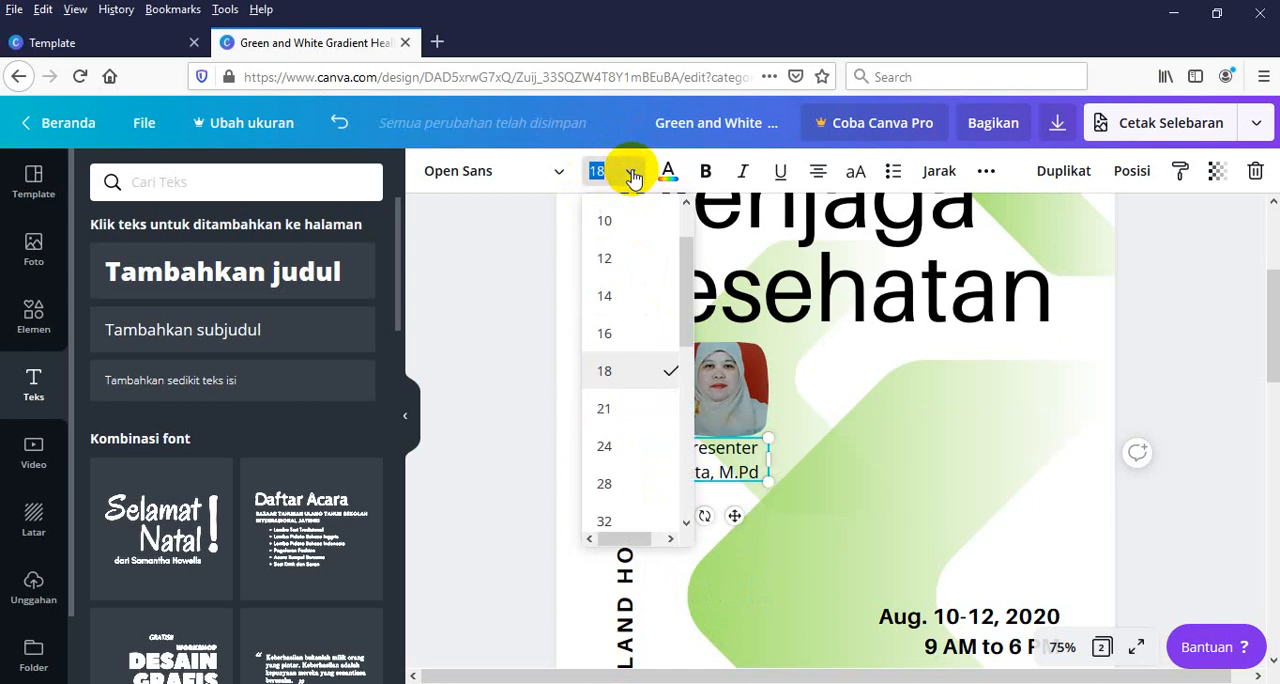
left_click(607, 298)
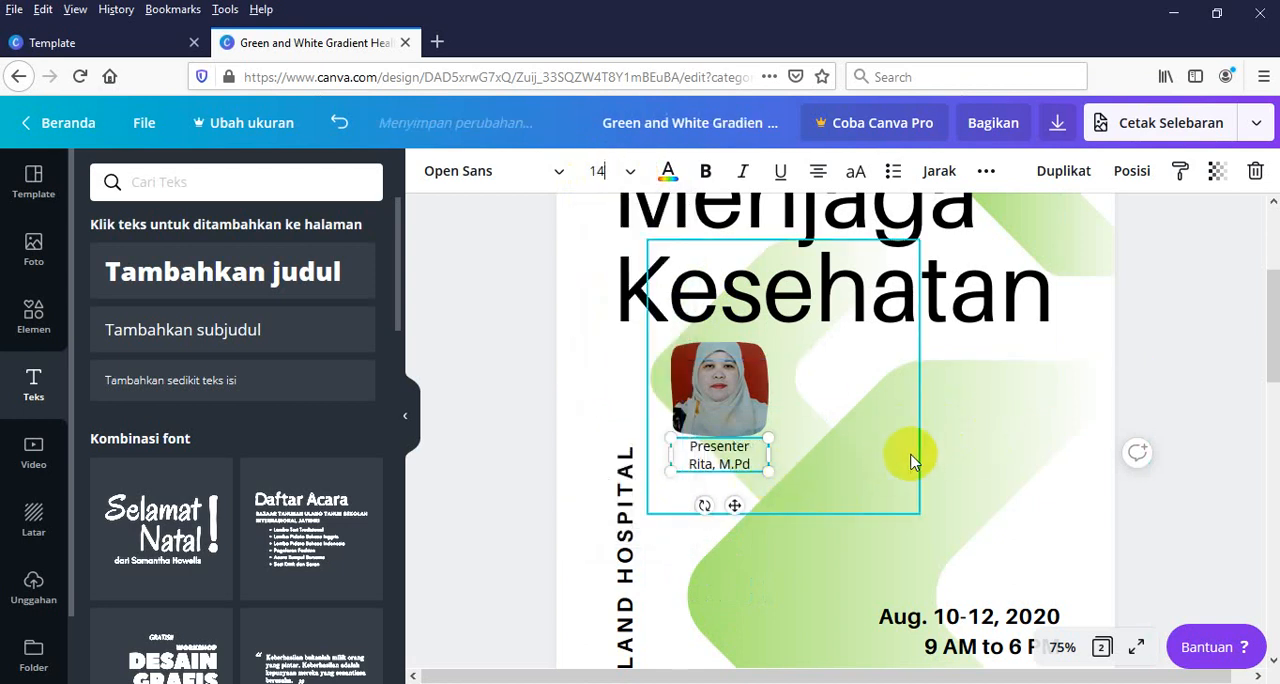
Make the word "Presenter" in the caption below the portrait bold
left_click(725, 476)
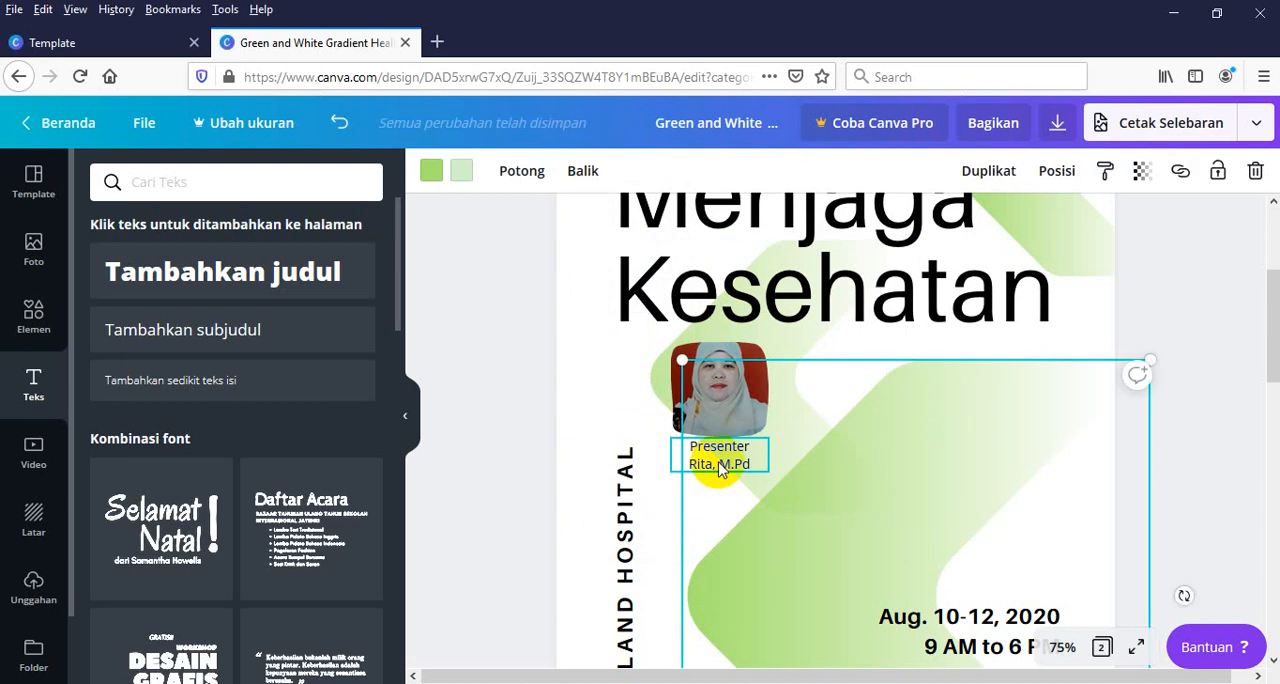
left_click(726, 464)
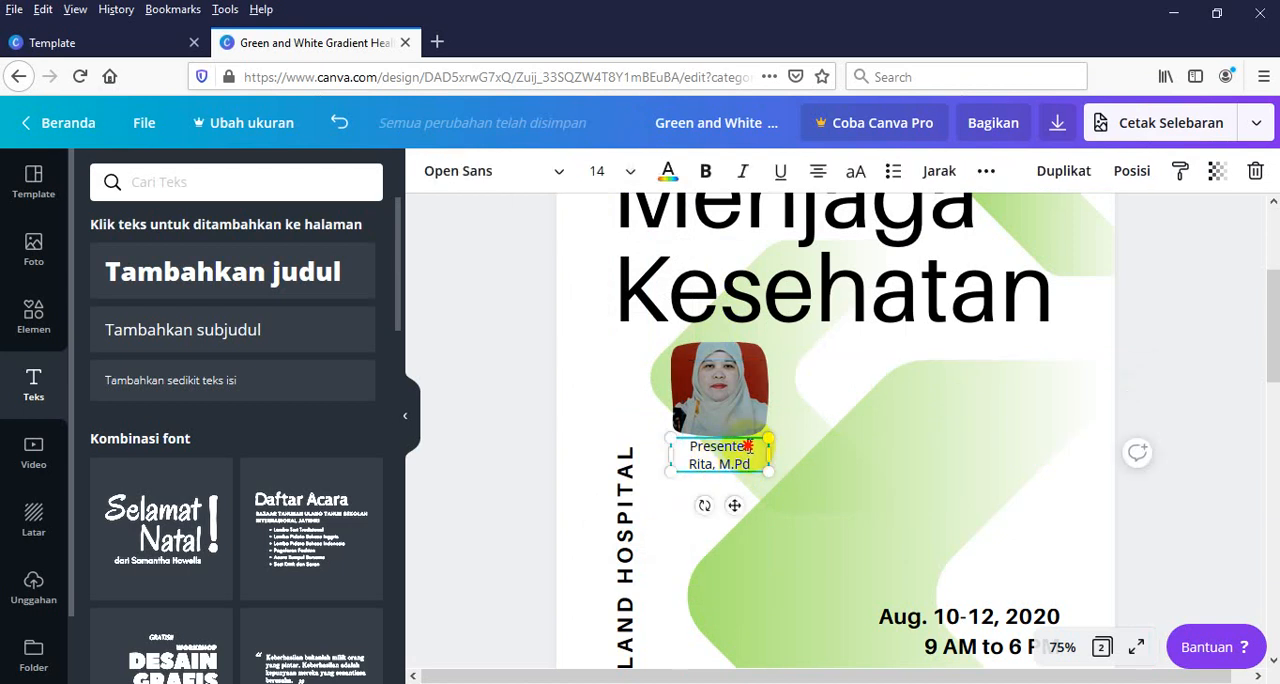
left_click_drag(748, 446, 689, 446)
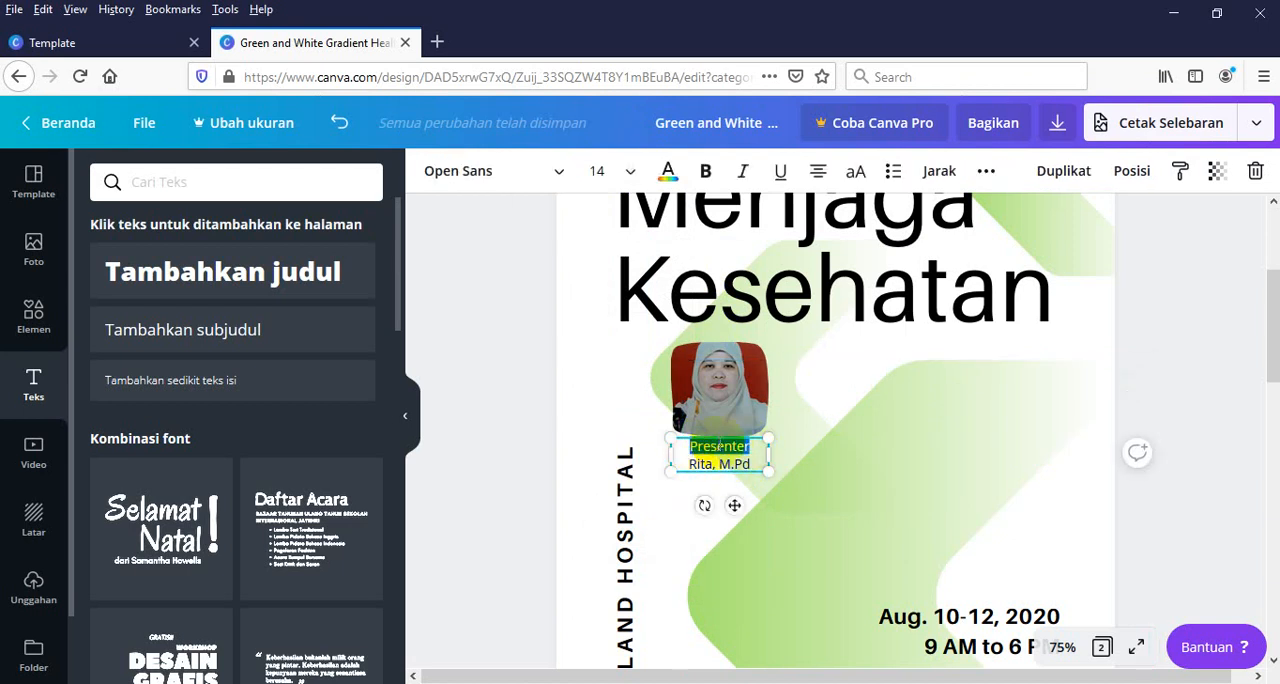
left_click(705, 171)
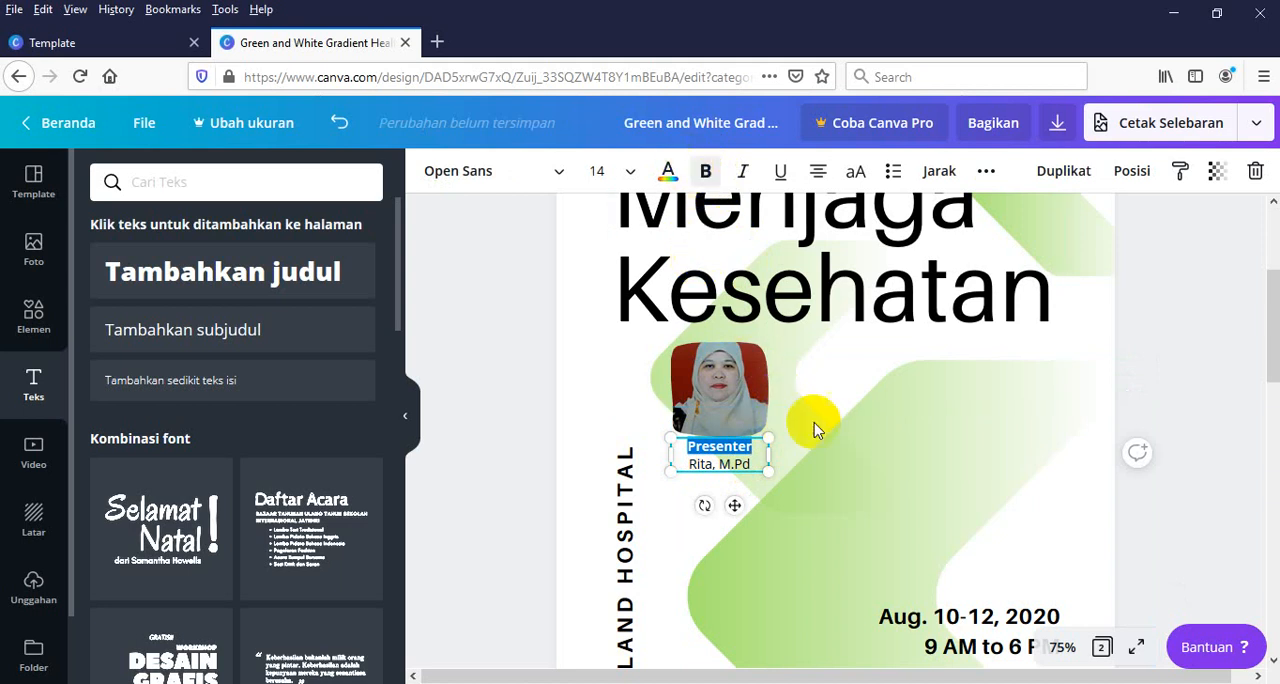
left_click(713, 490)
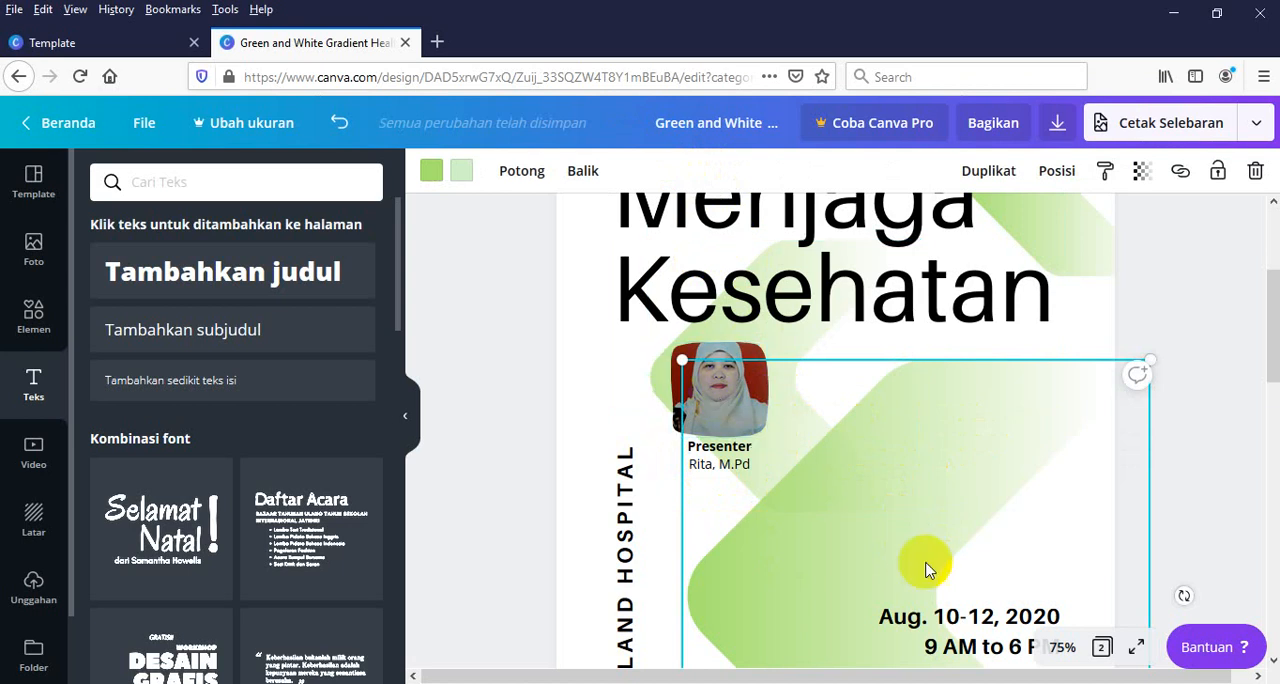
Delete the date text "Aug. 10-12, 2020" above the "9 AM to 6 PM" line
left_click(910, 626)
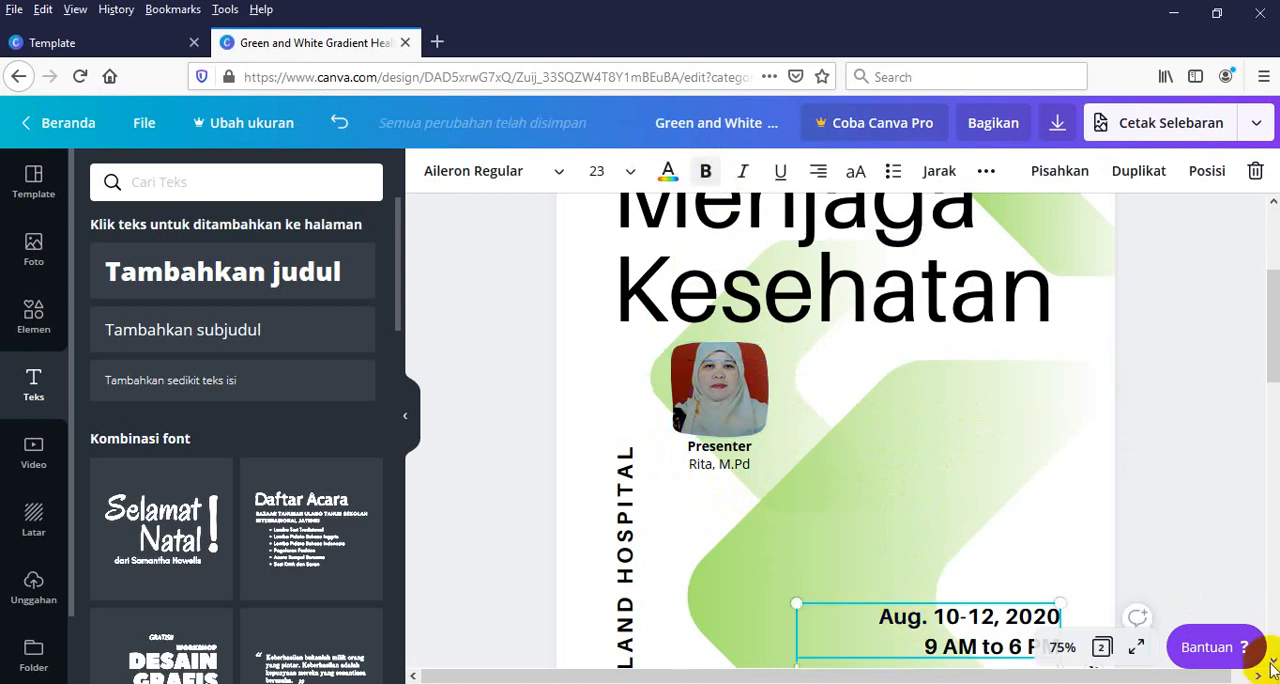
scroll(1165, 645, "down", 2)
left_click(880, 531)
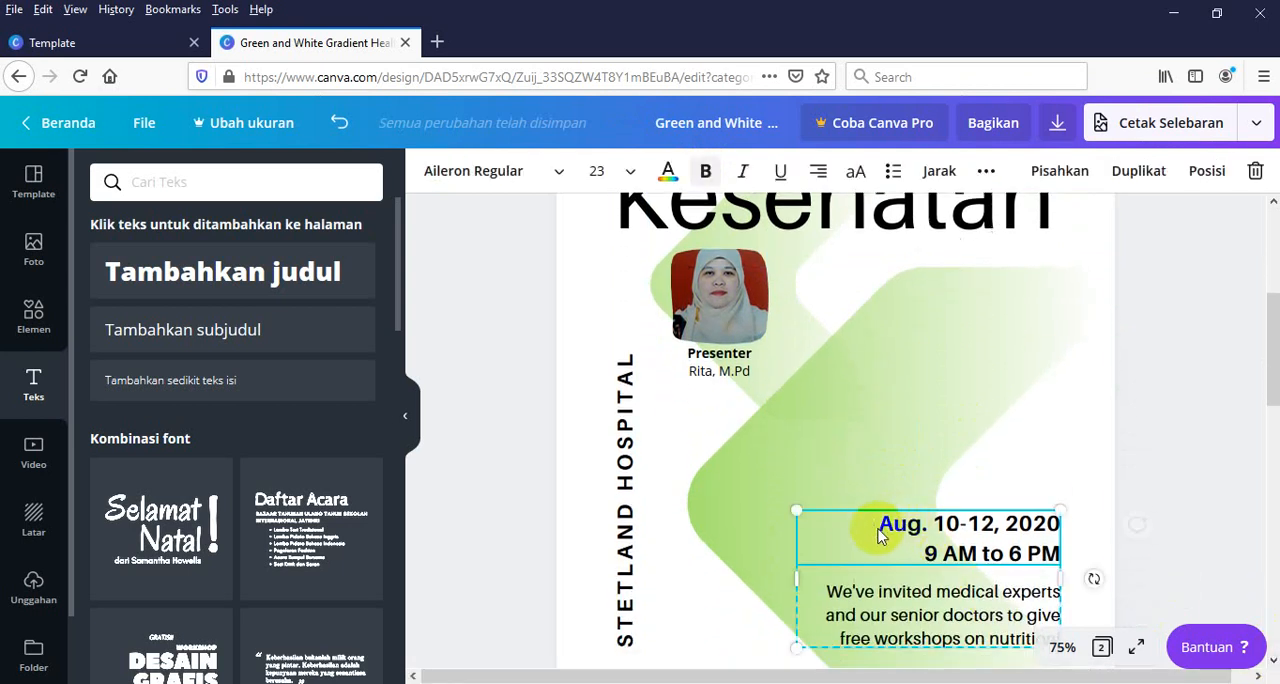
key("Delete")
key("Delete")
key("Delete")
key("Delete")
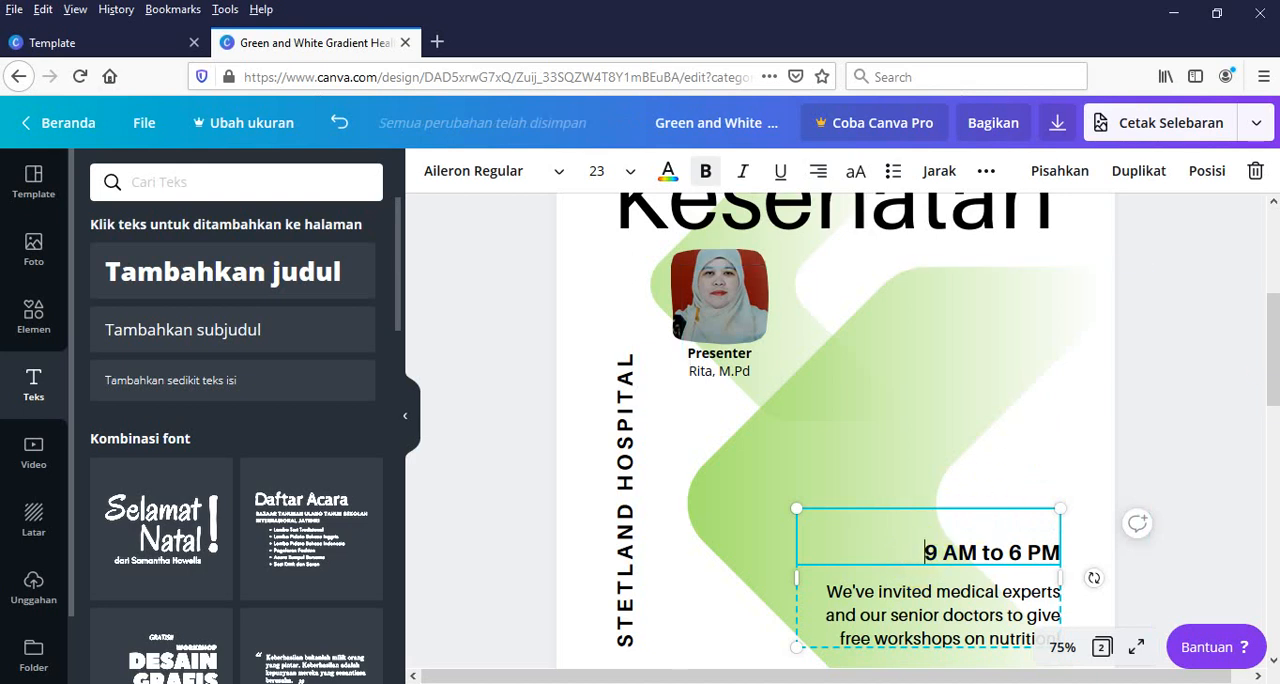
left_click_drag(1274, 363, 1269, 277)
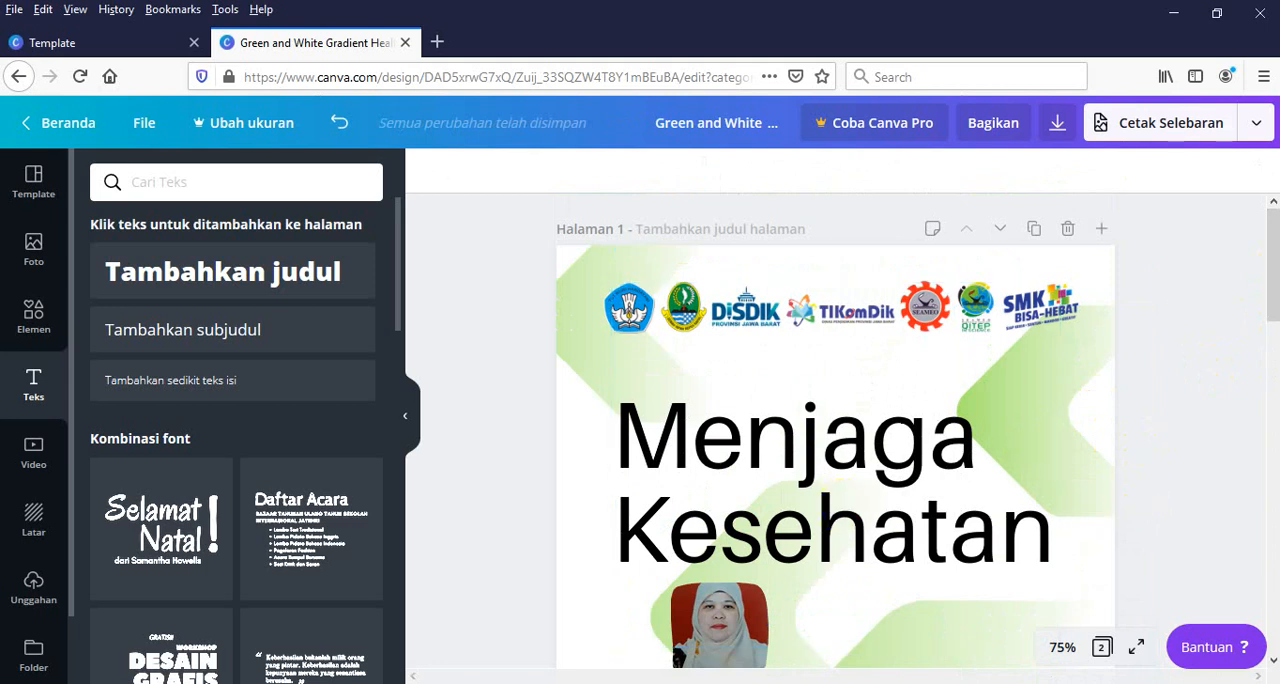
scroll(1270, 262, "down", 2)
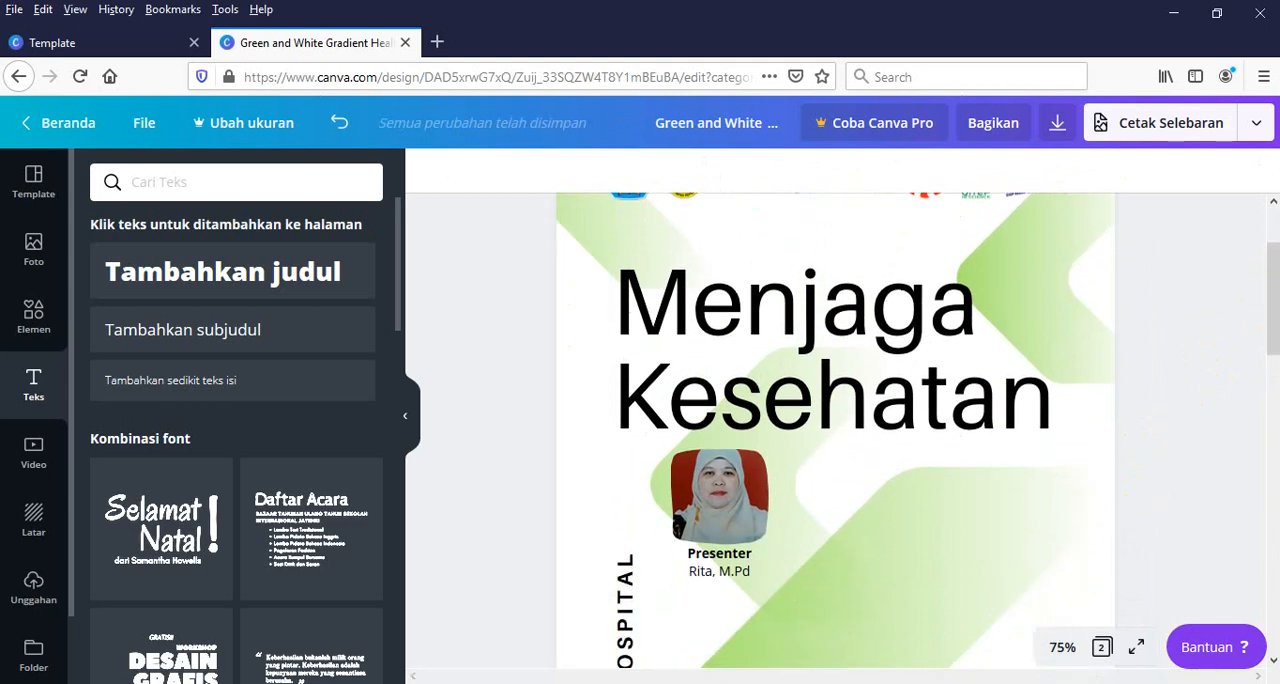
scroll(1266, 286, "up", 2)
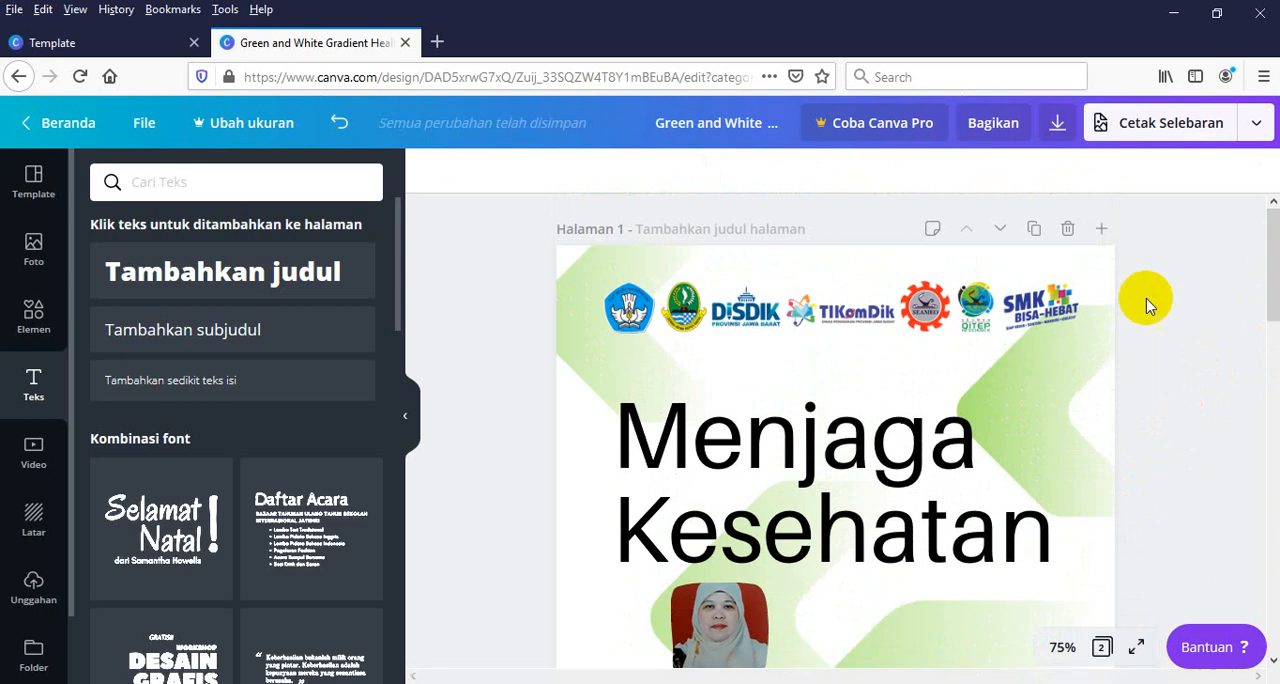
scroll(1258, 255, "down", 1)
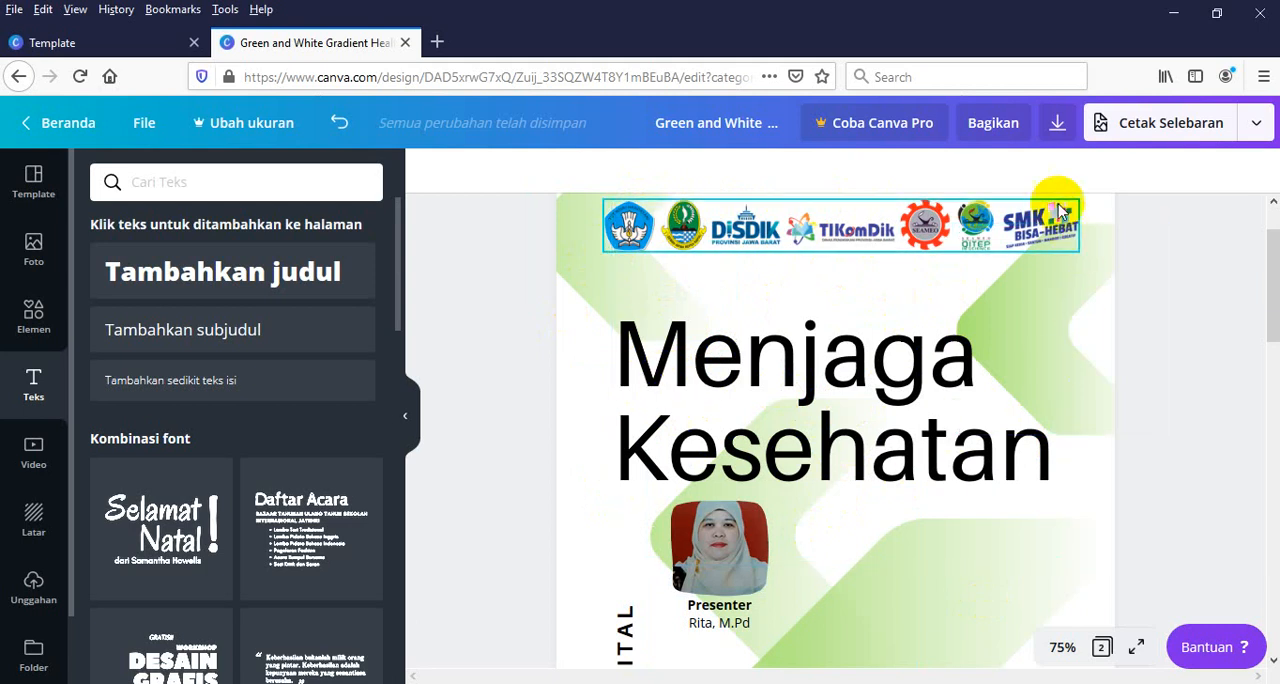
Limit the flyer's download to page 1 (Halaman 1) in the download settings
left_click(1057, 126)
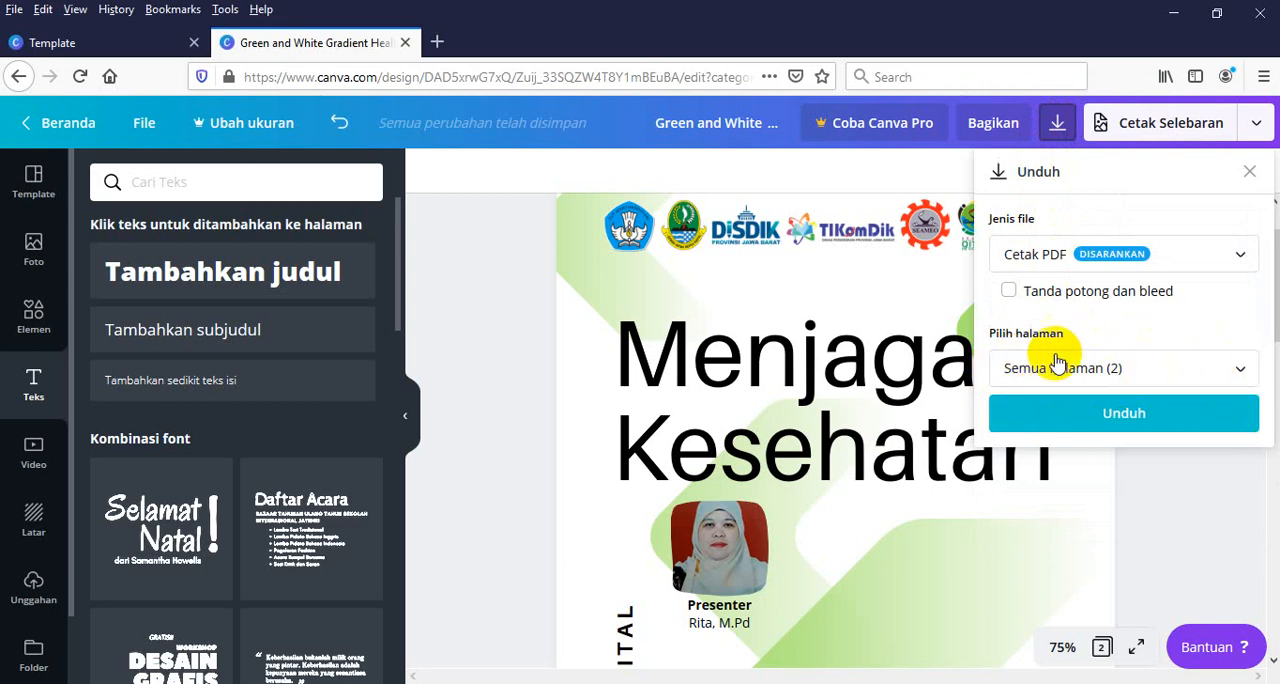
left_click(1237, 368)
left_click(1069, 479)
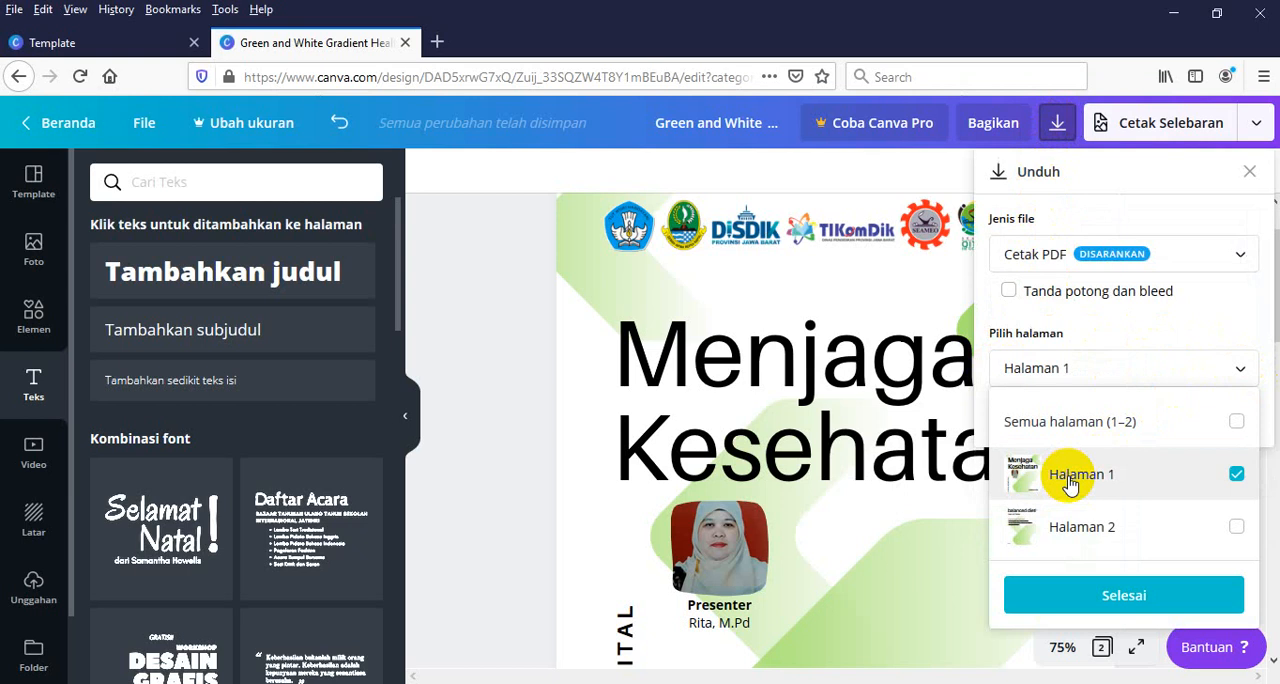
left_click(1080, 600)
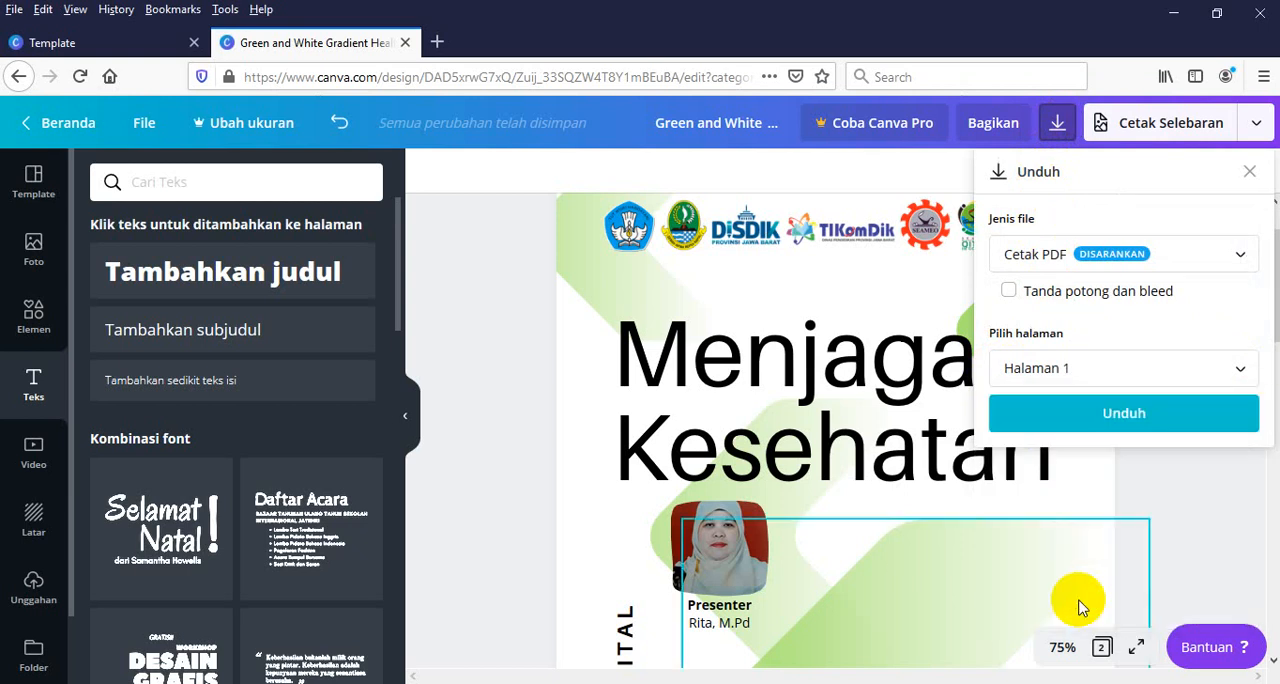
Set the download file type to JPG, download the flyer, and save the file to the computer
left_click(1242, 258)
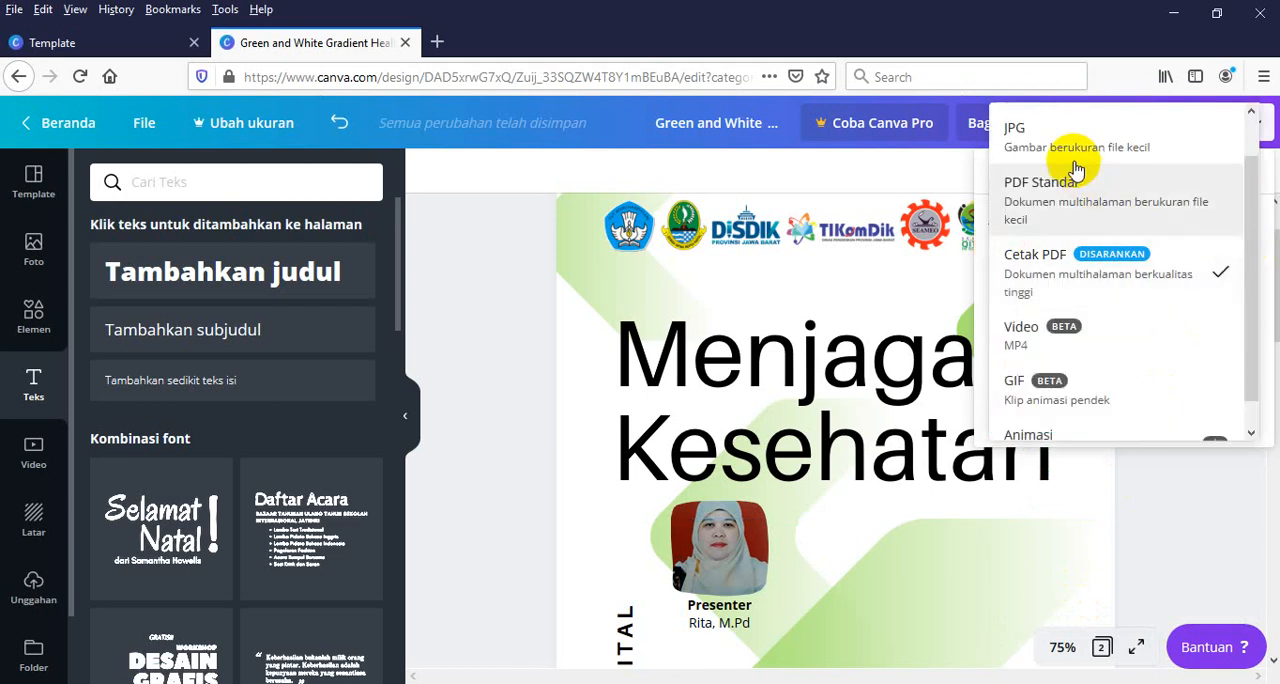
left_click(1057, 134)
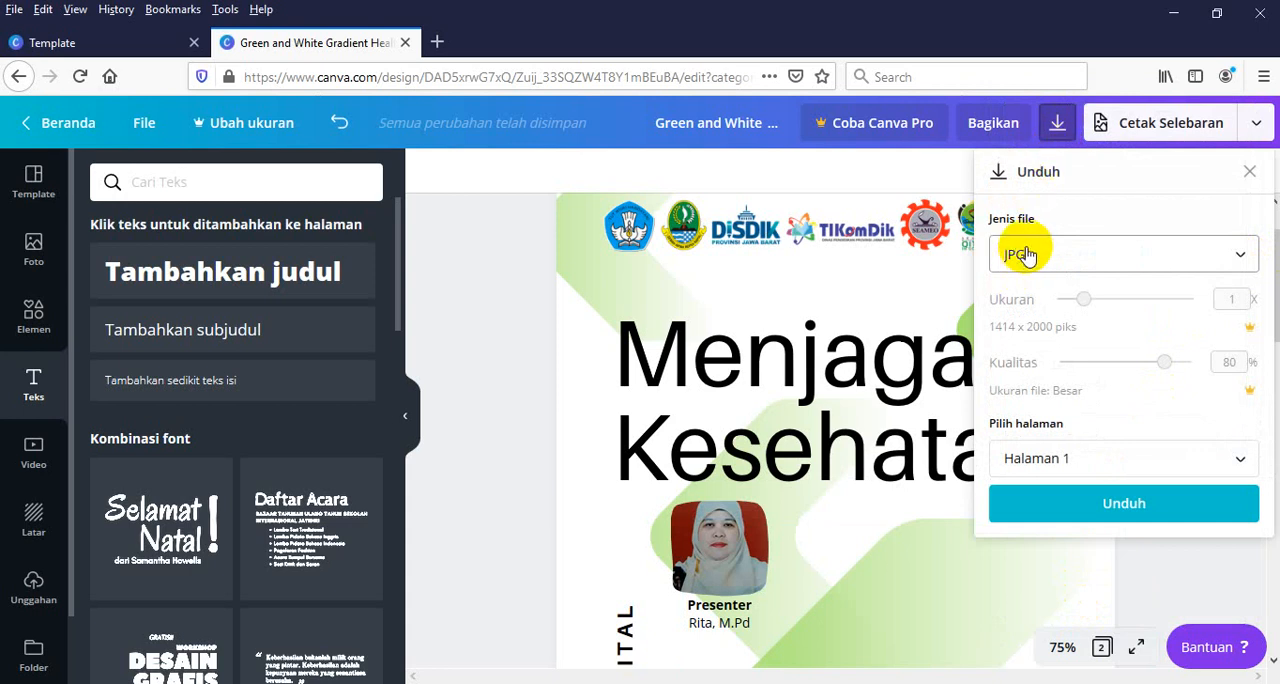
left_click(1119, 508)
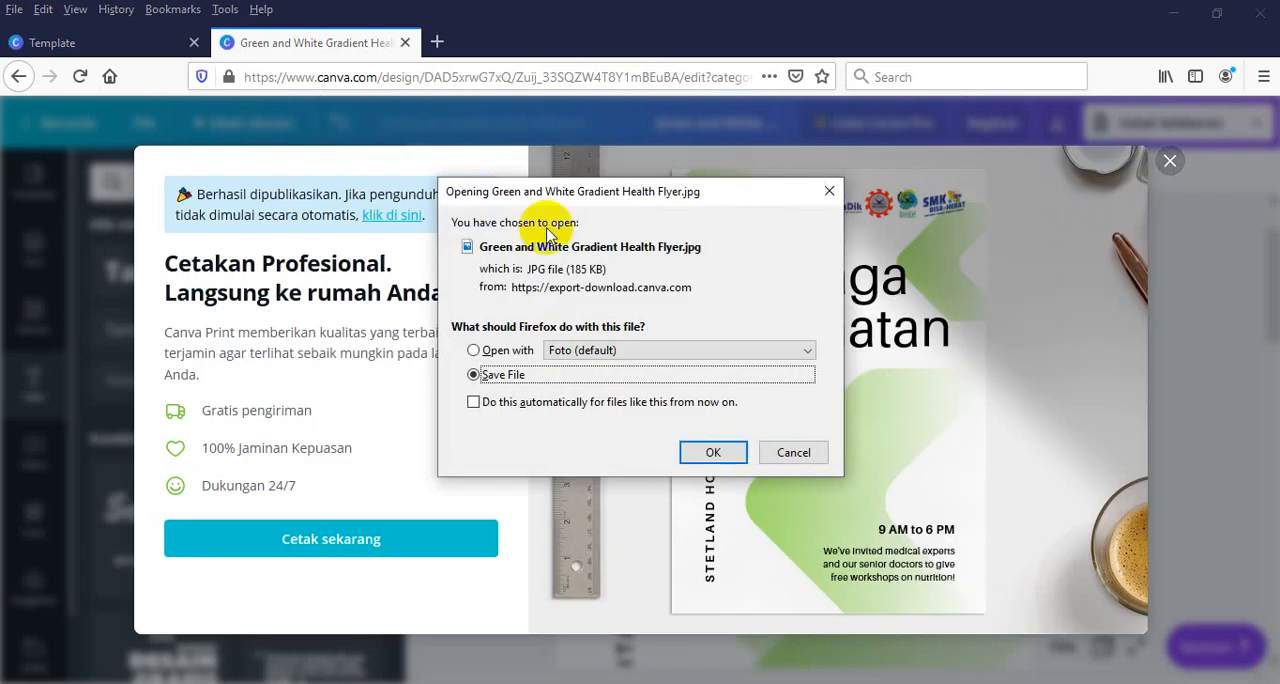
left_click(707, 453)
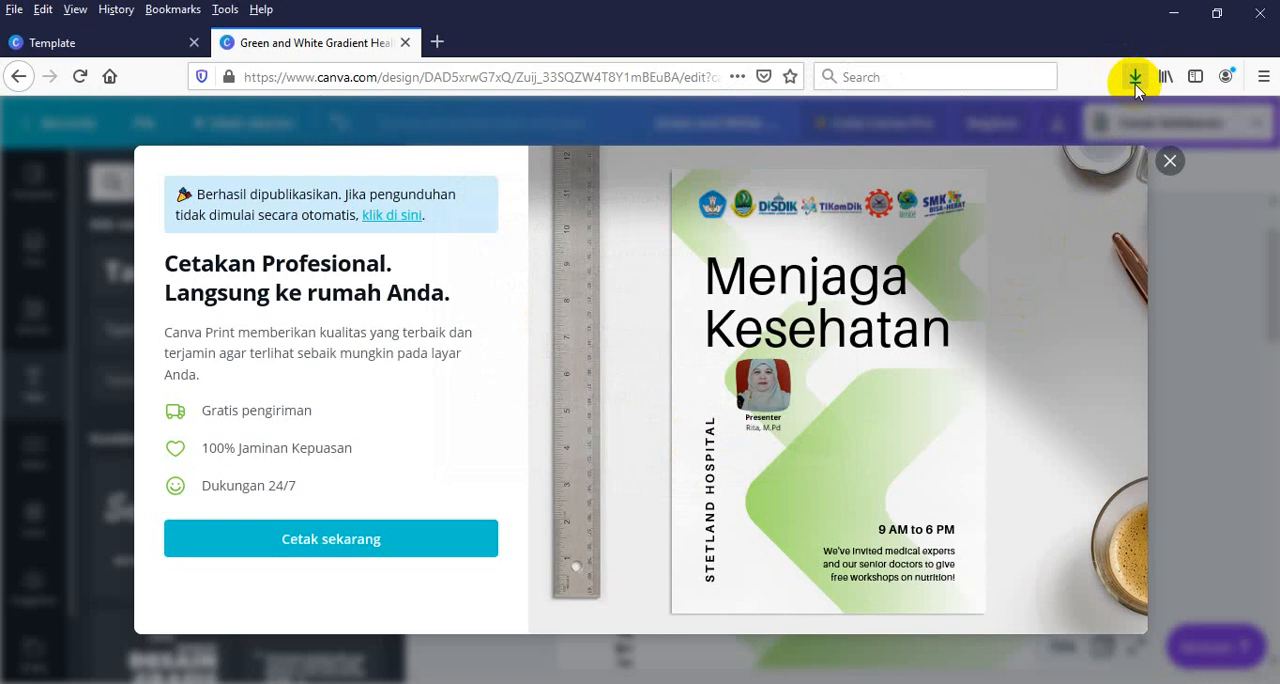
Show the downloaded flyer in its folder and copy the image file, then close the folder and the print offer
left_click(1133, 80)
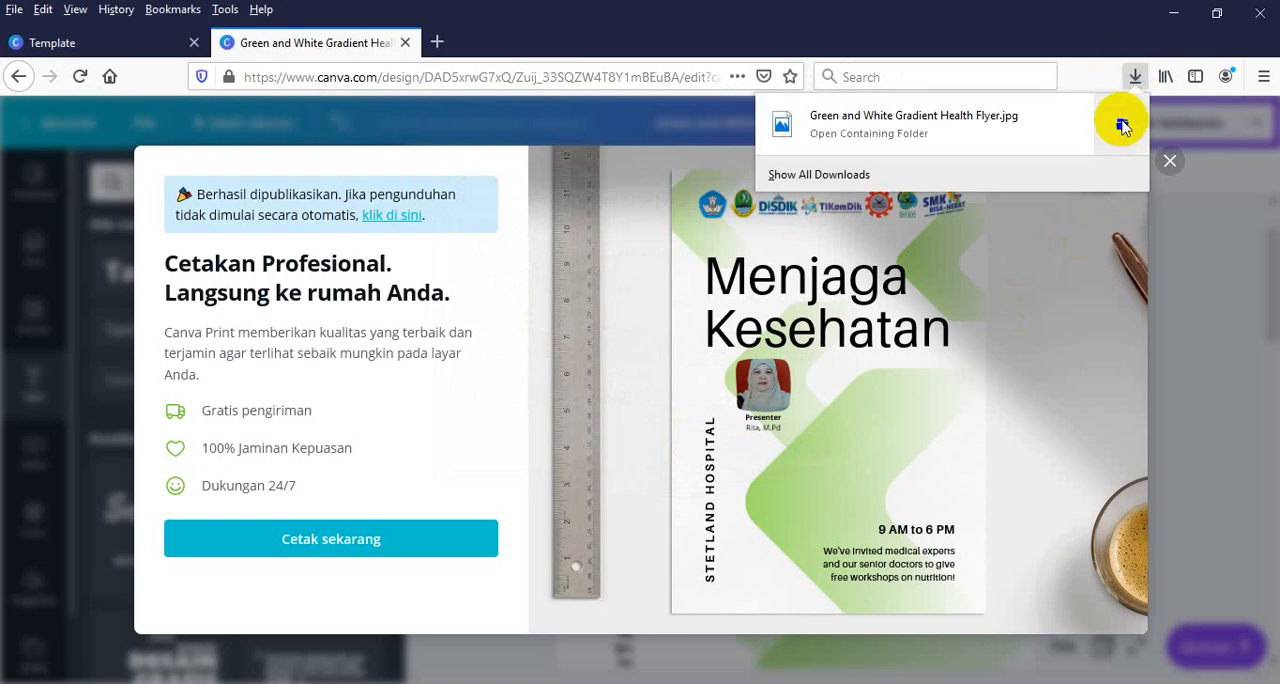
left_click(1122, 122)
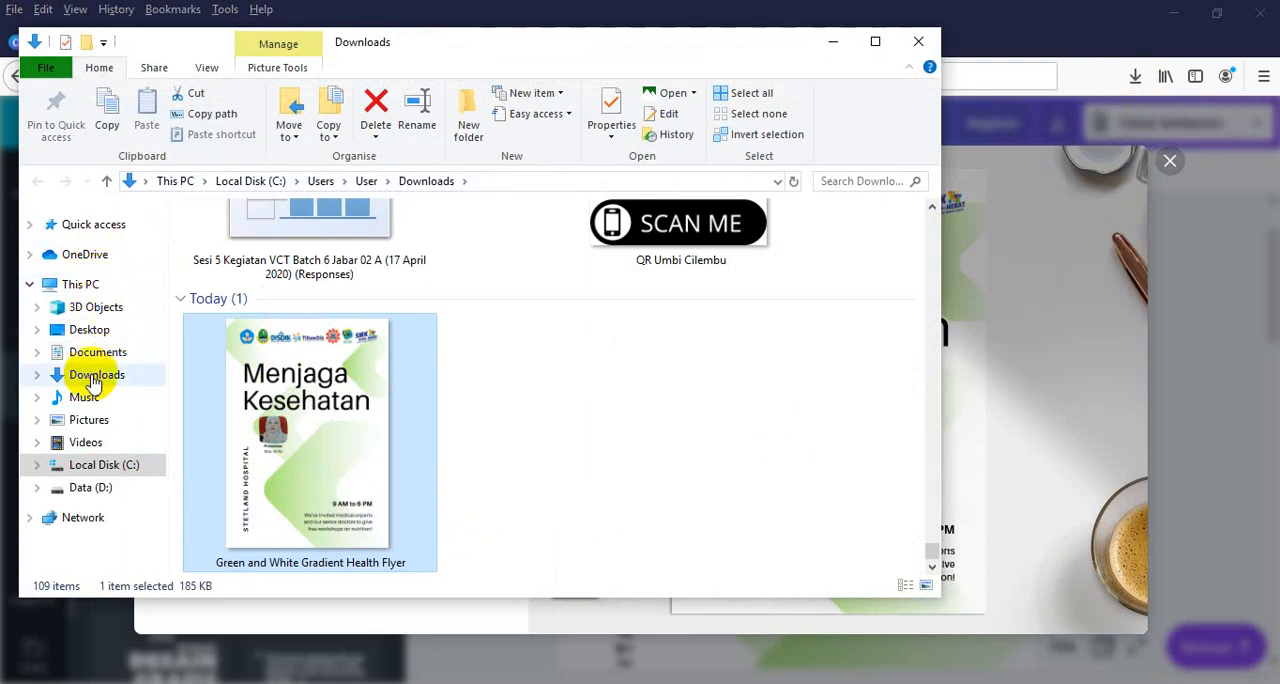
right_click(321, 424)
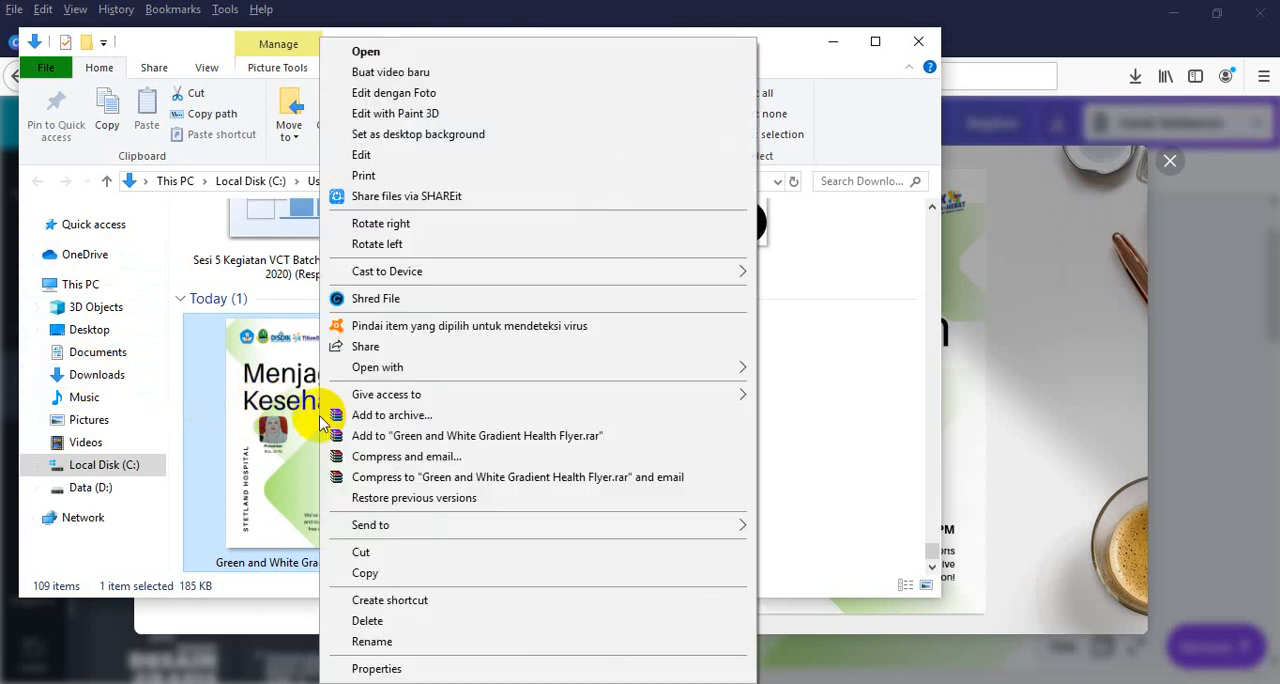
left_click(360, 574)
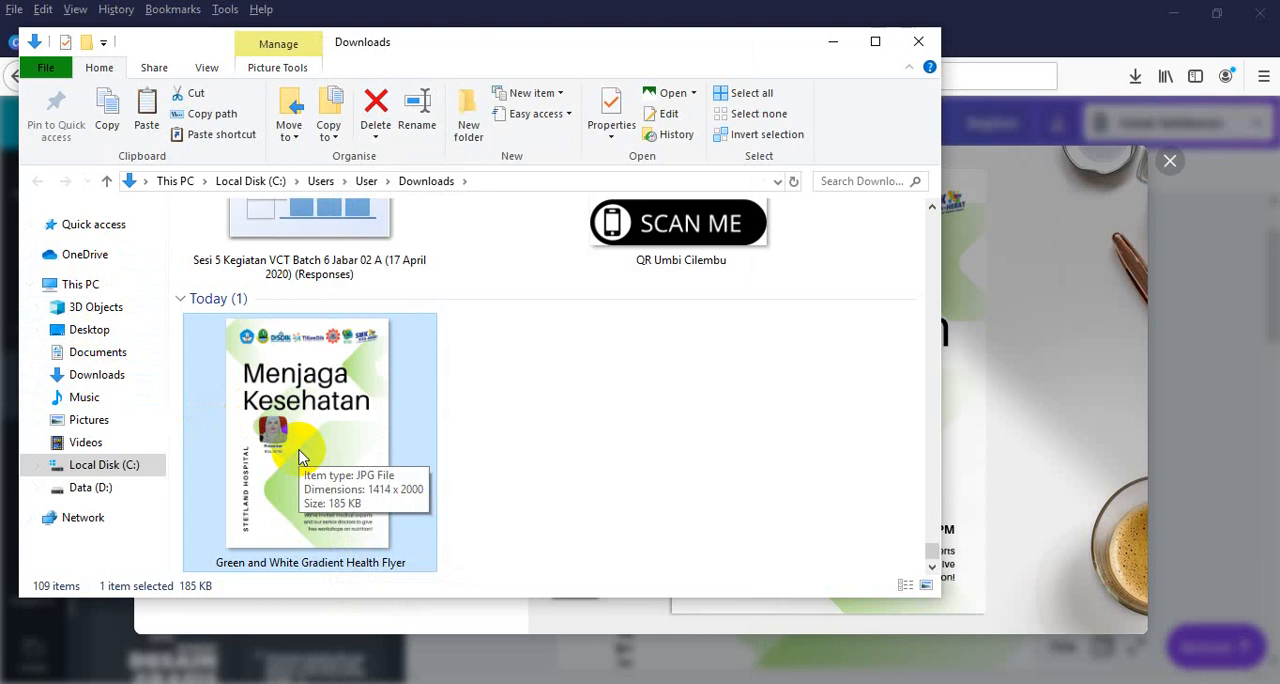
left_click(912, 41)
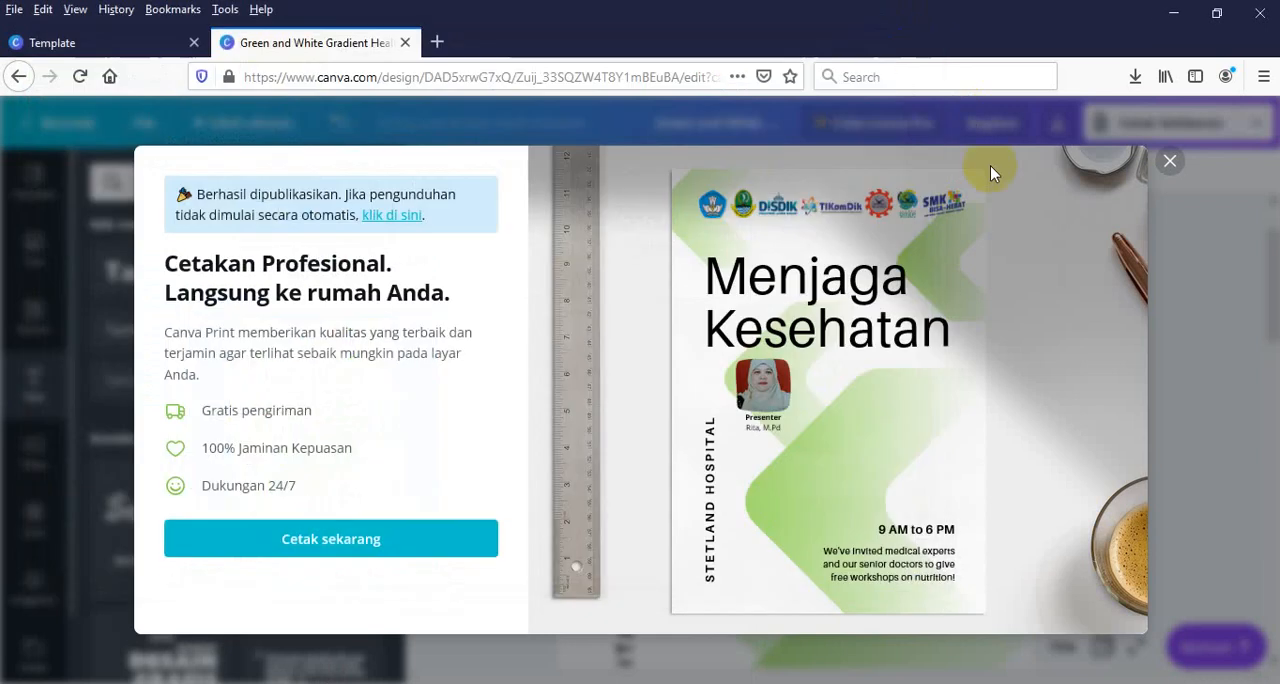
left_click(1170, 162)
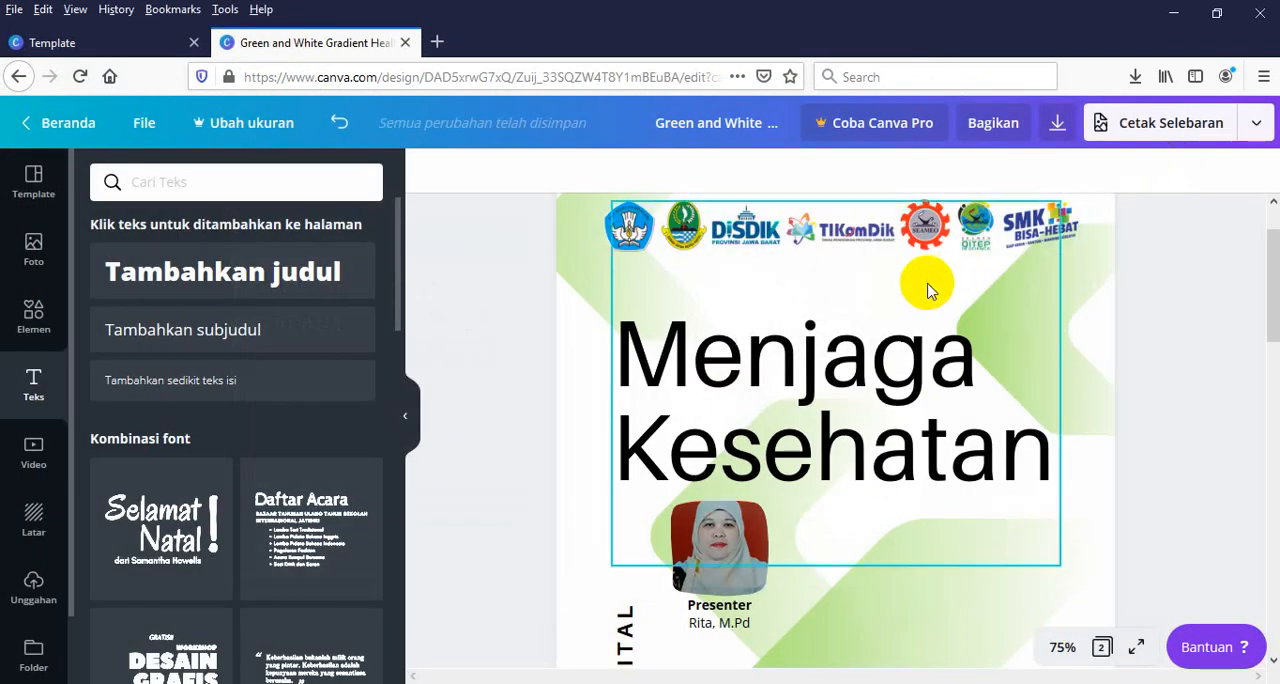